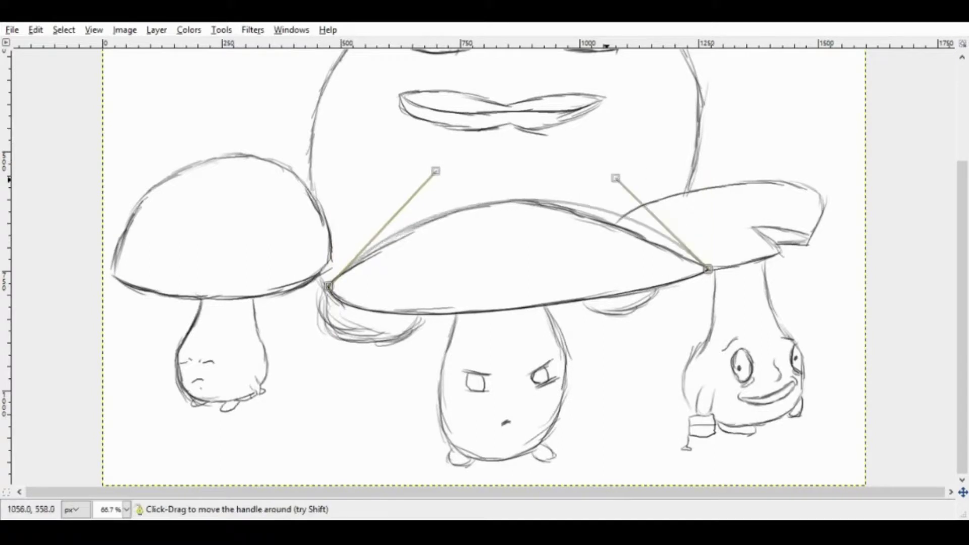
# Finish the front mushroom cap's upper curve and shape a curved path along its egg-shaped body.
pyautogui.moveTo(439, 171); pyautogui.dragTo(464, 177)
pyautogui.click(456, 314)
pyautogui.click(439, 393)
pyautogui.click(563, 385)
pyautogui.click(545, 305)
pyautogui.moveTo(501, 390); pyautogui.dragTo(497, 453)
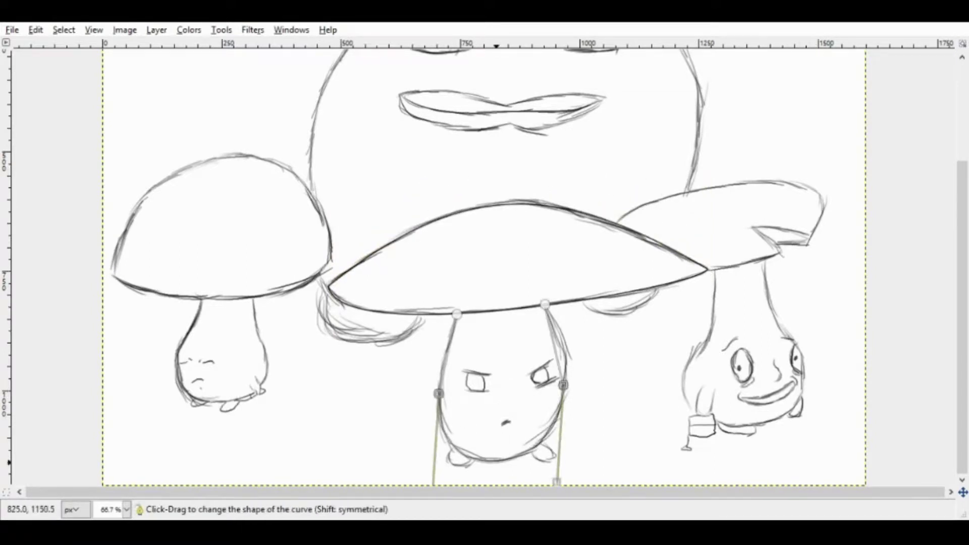
pyautogui.moveTo(555, 368); pyautogui.dragTo(565, 356)
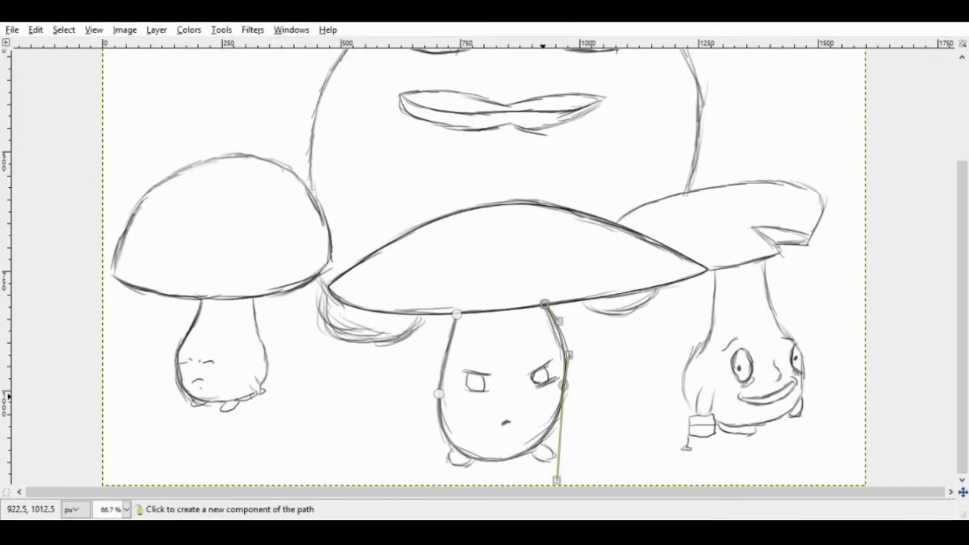
# Ink both small rounded feet under the front mushroom's body with stroked curved paths following the sketch.
pyautogui.press('+')
pyautogui.press('+')
pyautogui.click(451, 420)
pyautogui.moveTo(437, 409); pyautogui.dragTo(434, 460)
pyautogui.press('Return')
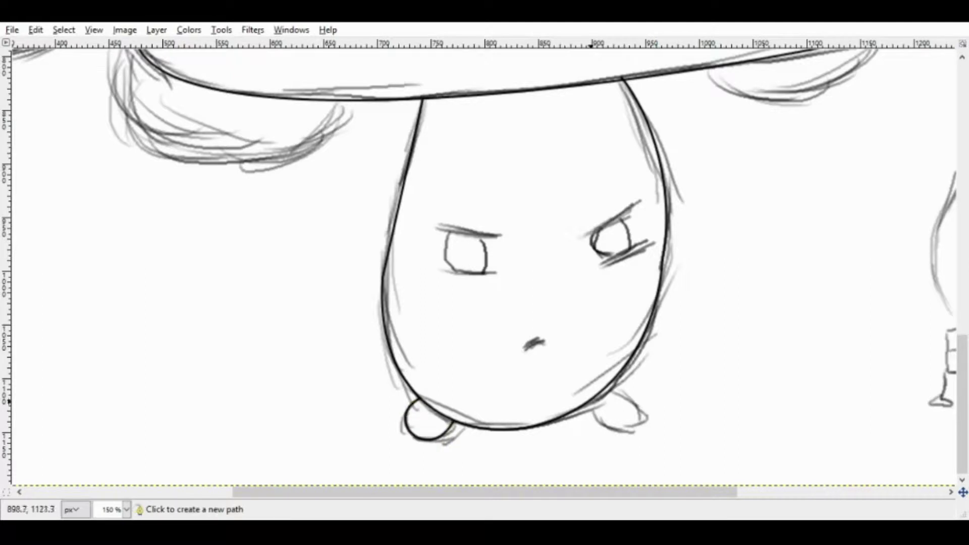
pyautogui.click(592, 398)
pyautogui.click(603, 387)
pyautogui.moveTo(597, 392); pyautogui.dragTo(589, 456)
pyautogui.press('Return')
# Ink the two slanted upper lid lines of the front mushroom's angry eyes as stroked paths.
pyautogui.click(435, 228)
pyautogui.click(498, 235)
pyautogui.keyDown('shift'); pyautogui.click(583, 235); pyautogui.keyUp('shift')
pyautogui.click(635, 204)
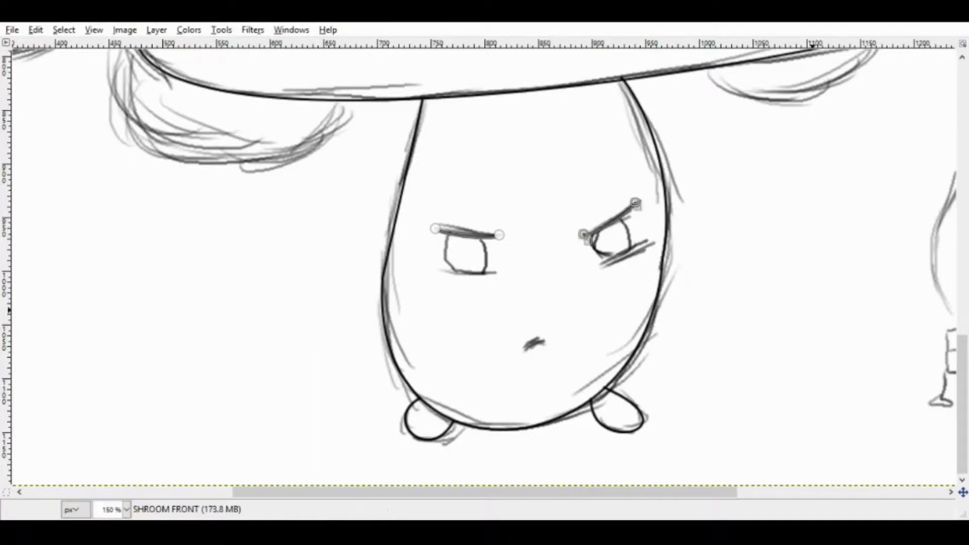
pyautogui.press('Return')
# Ink the two lower lid lines beneath the front mushroom's eyes as stroked paths.
pyautogui.click(434, 269)
pyautogui.click(494, 273)
pyautogui.keyDown('shift'); pyautogui.click(601, 261); pyautogui.keyUp('shift')
pyautogui.click(642, 246)
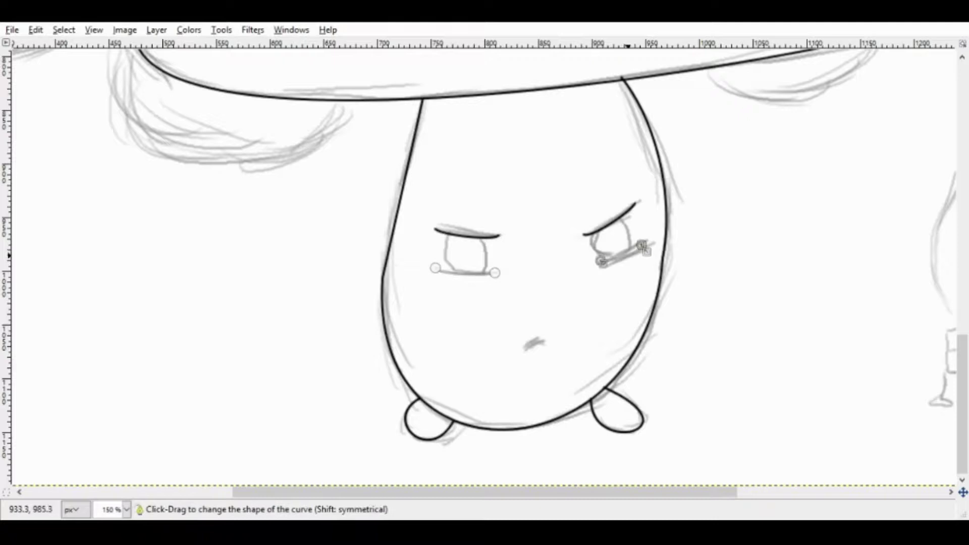
pyautogui.press('Return')
# Ink the curved sides of both front mushroom eyes and its short mouth line with stroked paths.
pyautogui.click(448, 233)
pyautogui.click(449, 272)
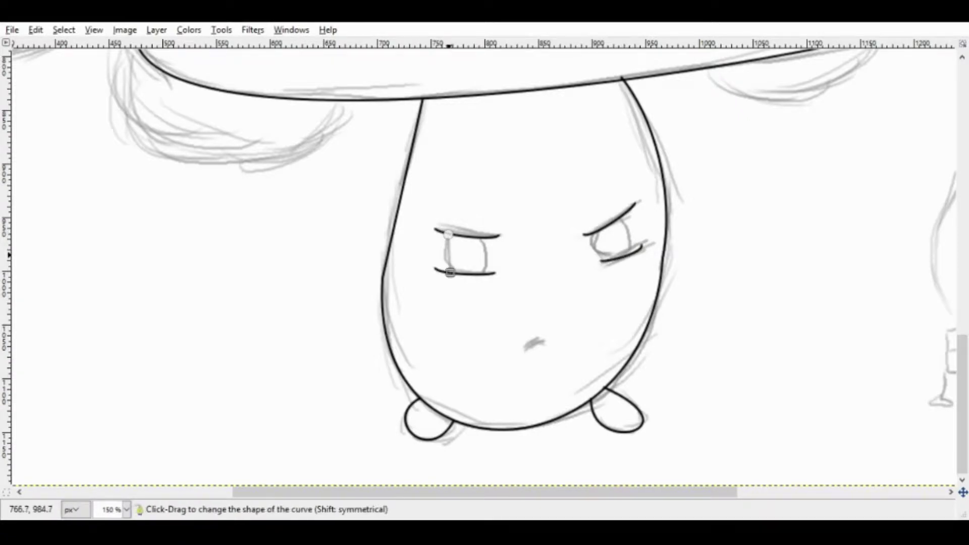
pyautogui.press('Return')
pyautogui.click(480, 237)
pyautogui.click(482, 273)
pyautogui.keyDown('shift'); pyautogui.click(591, 233); pyautogui.keyUp('shift')
pyautogui.click(605, 260)
pyautogui.moveTo(620, 218); pyautogui.dragTo(629, 222)
pyautogui.press('Return')
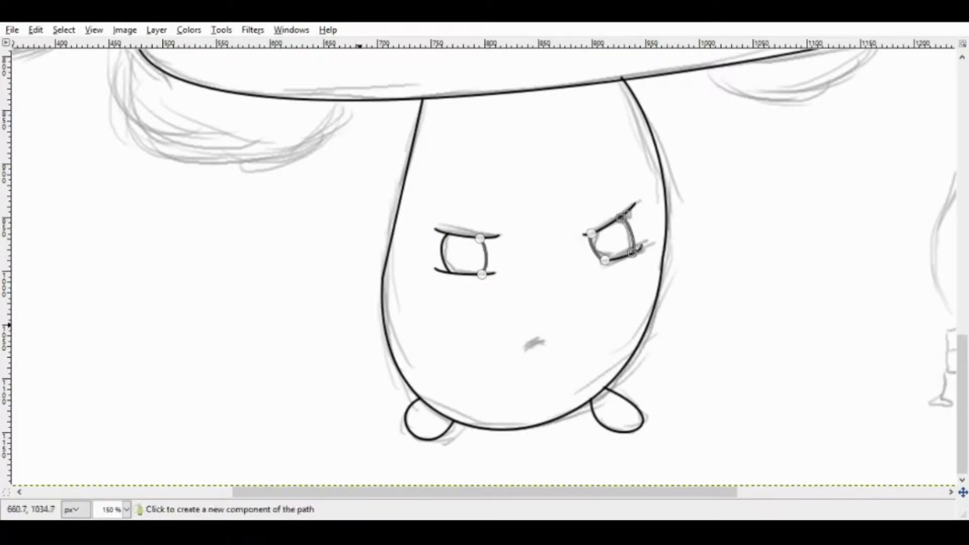
pyautogui.click(551, 334)
pyautogui.press('Return')
# Ink the right mushroom's cap with stroked paths along its top curve and its underside up to the front cap.
pyautogui.press('-')
pyautogui.press('-')
pyautogui.press('-')
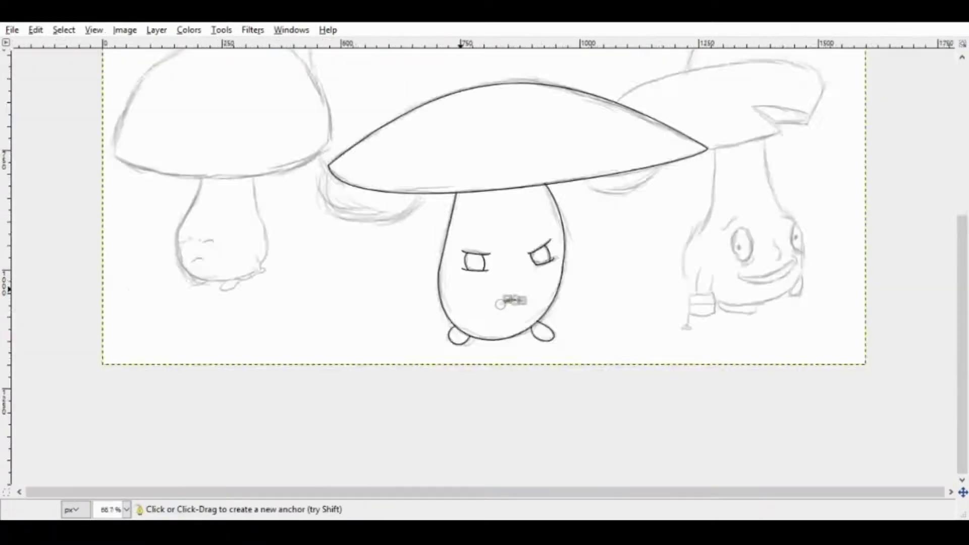
pyautogui.press('1')
pyautogui.hscroll(3, 484, 268)
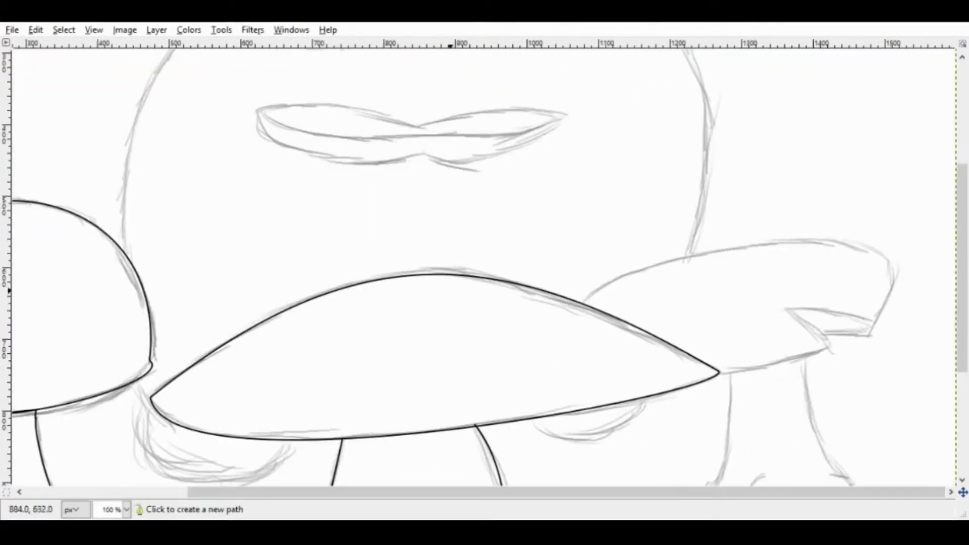
pyautogui.press('-')
pyautogui.press('-')
pyautogui.moveTo(728, 295); pyautogui.dragTo(780, 251)
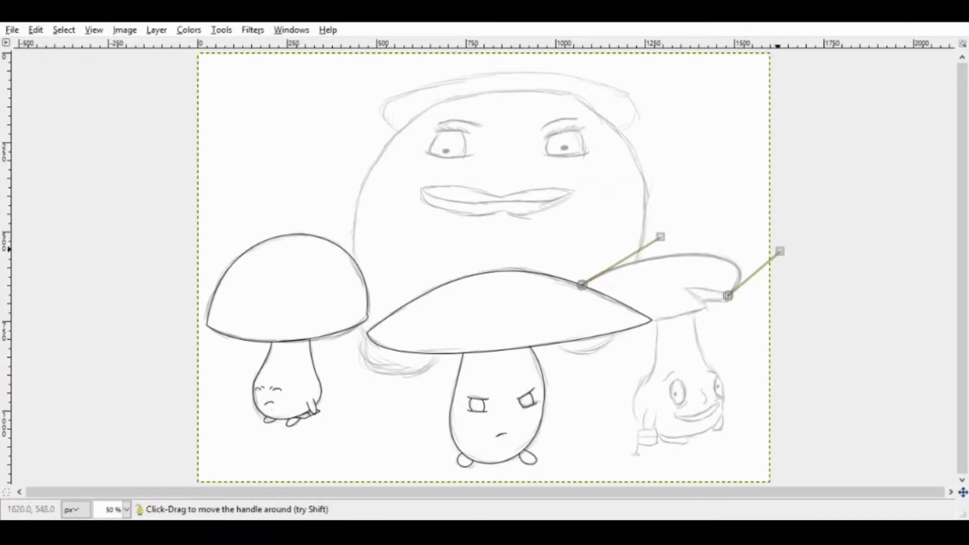
pyautogui.press('Return')
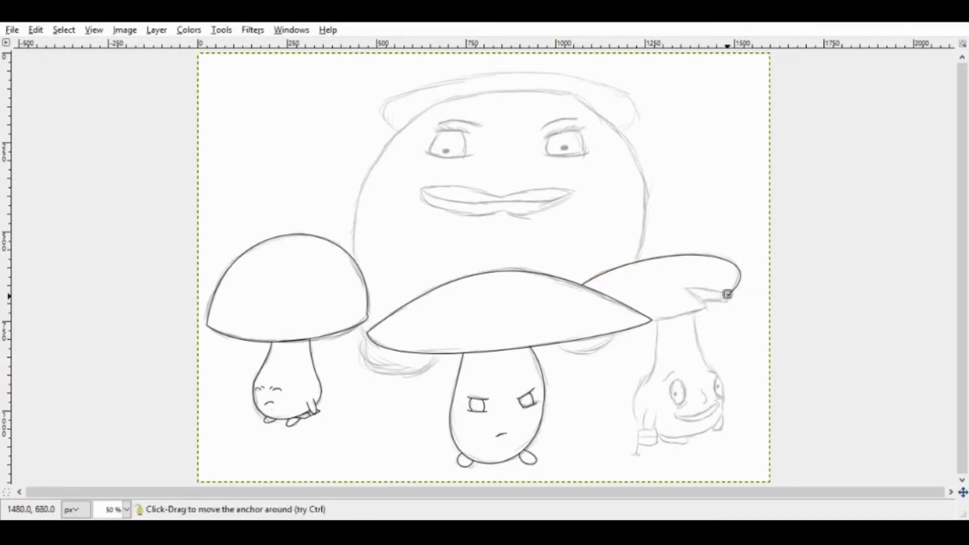
pyautogui.click(650, 320)
pyautogui.press('Return')
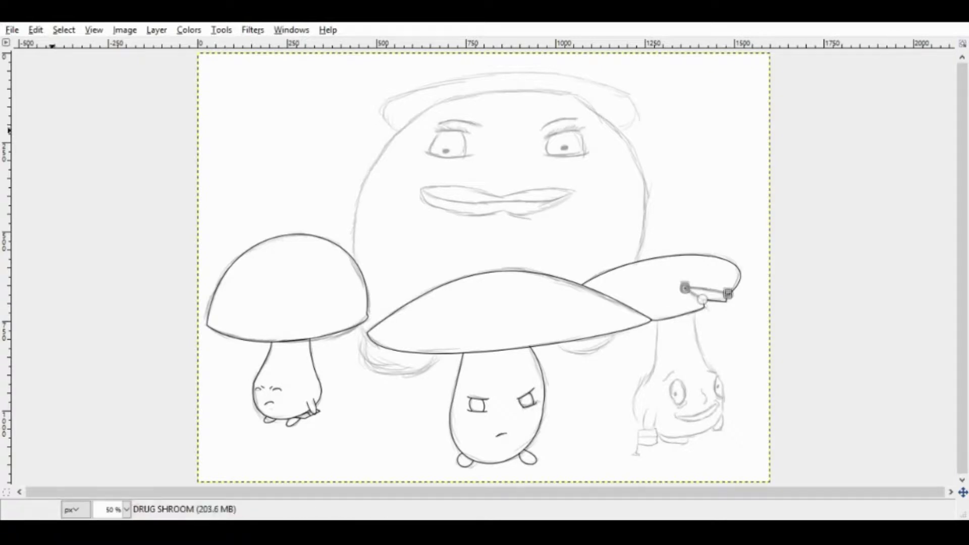
# Trace the right mushroom's pear-shaped stem and body with a curved path below its cap.
pyautogui.moveTo(656, 321); pyautogui.dragTo(623, 454)
pyautogui.click(695, 311)
pyautogui.moveTo(656, 321); pyautogui.dragTo(667, 361)
pyautogui.click(709, 348)
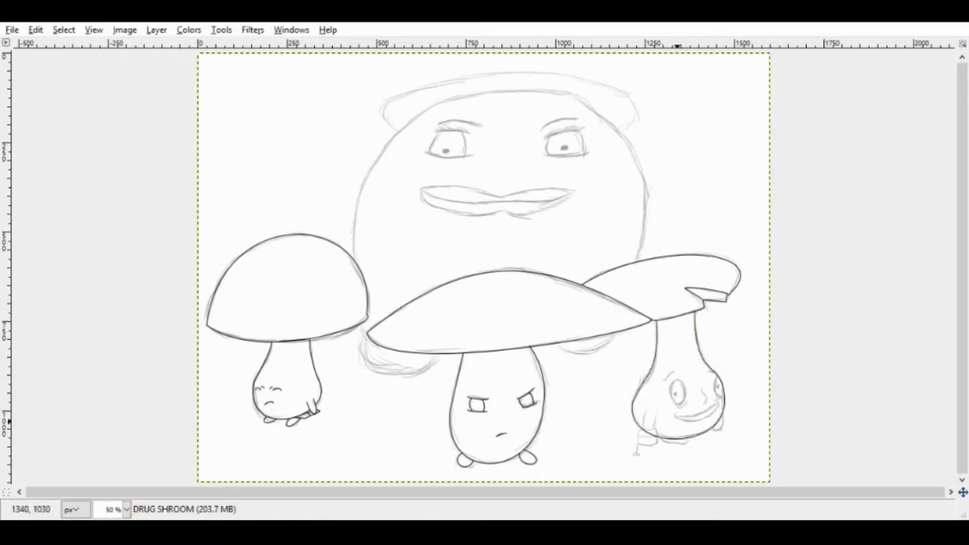
# Trace the right mushroom's two eyebrows and its curved nose with paths over the sketch.
pyautogui.press('2')
pyautogui.hscroll(10, 543, 194)
pyautogui.scroll(-3, 543, 195)
pyautogui.click(523, 188)
pyautogui.click(570, 153)
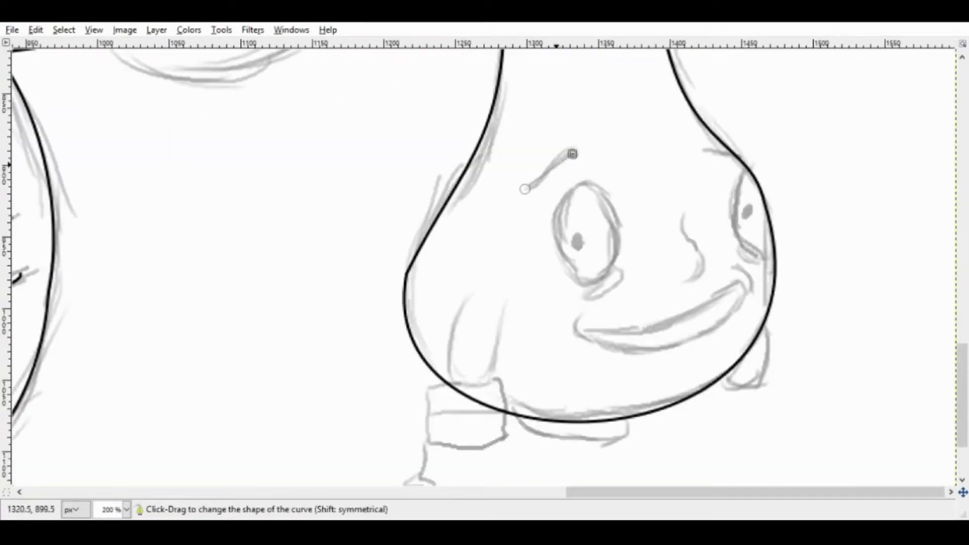
pyautogui.moveTo(525, 189); pyautogui.dragTo(535, 202)
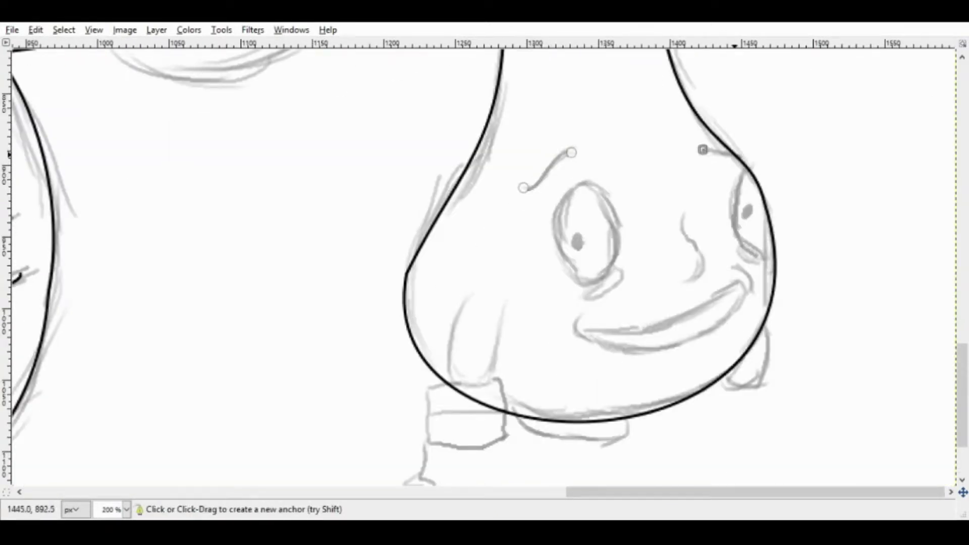
pyautogui.moveTo(682, 281); pyautogui.dragTo(737, 270)
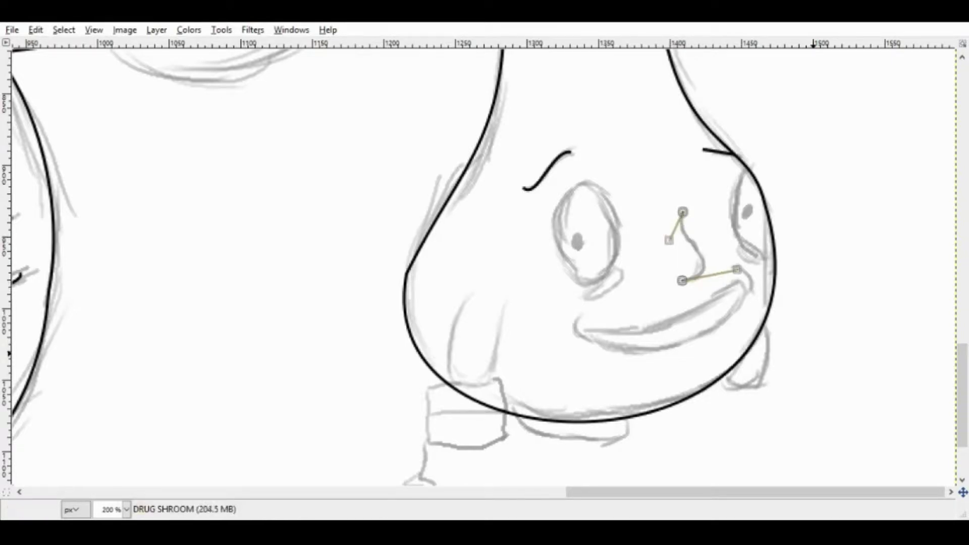
# Trace the right mushroom's crescent-shaped smiling mouth with a curved path.
pyautogui.click(584, 331)
pyautogui.click(736, 284)
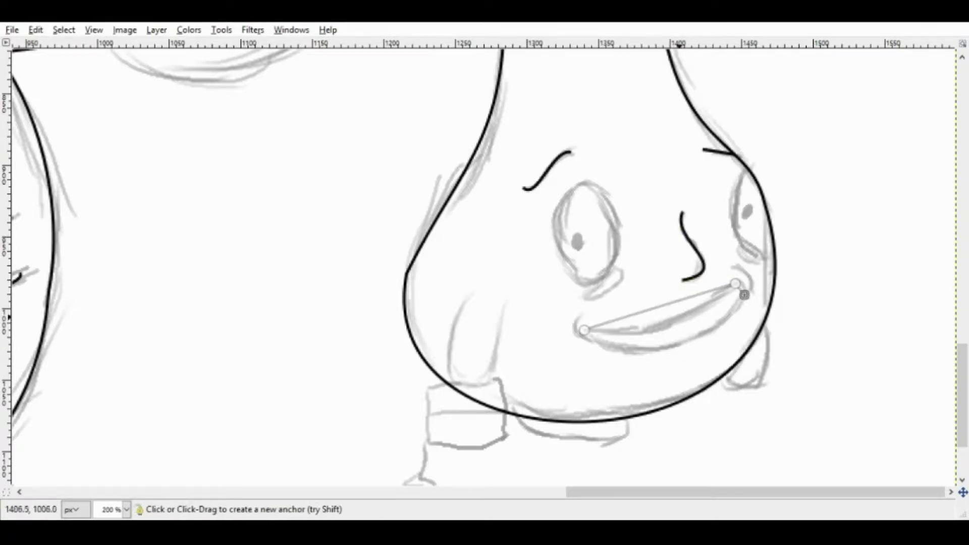
pyautogui.moveTo(662, 307); pyautogui.dragTo(657, 328)
pyautogui.scroll(9, 742, 294)
pyautogui.moveTo(859, 417); pyautogui.dragTo(898, 180)
pyautogui.scroll(-9, 897, 179)
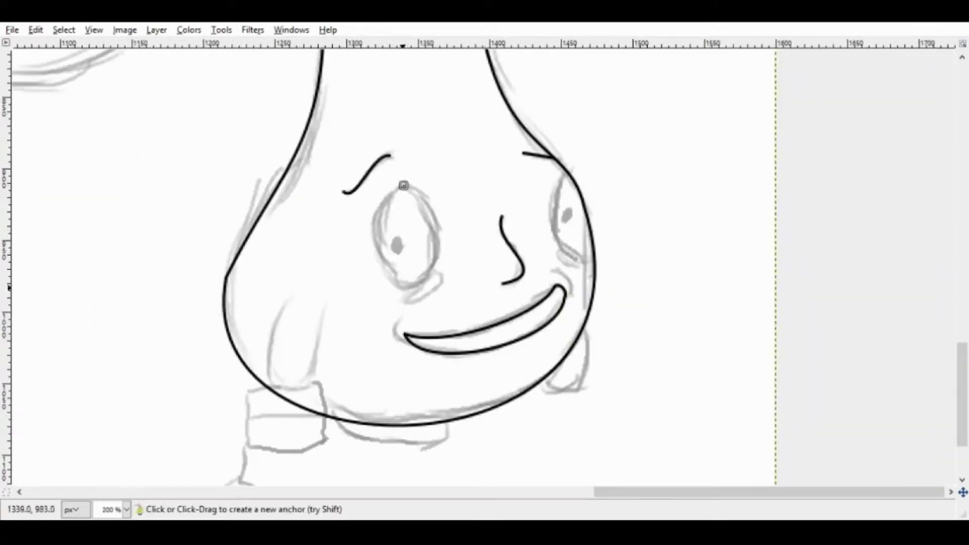
# Ink the right mushroom's oval eye and its partly hidden second eye with stroked curved paths.
pyautogui.moveTo(402, 287); pyautogui.dragTo(365, 290)
pyautogui.press('Return')
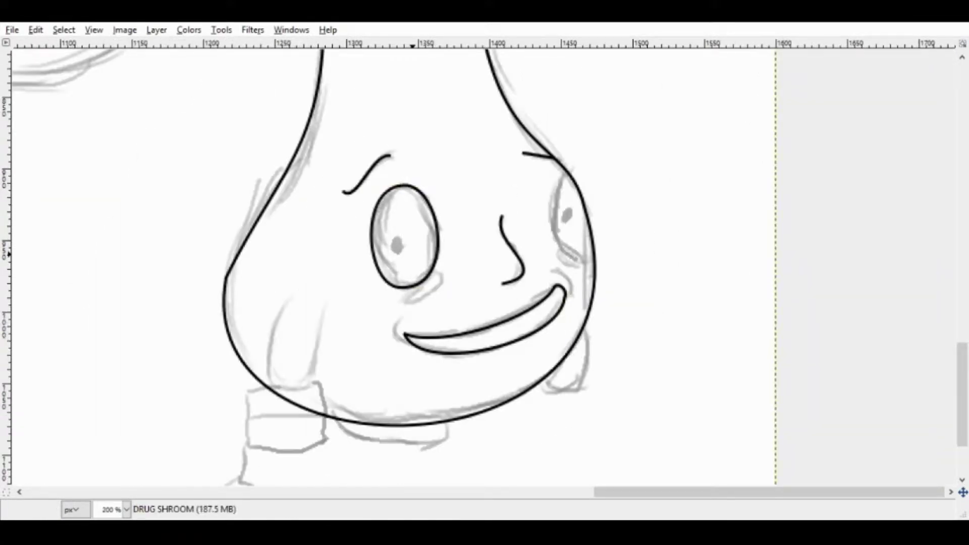
pyautogui.moveTo(566, 172)
pyautogui.mouseDown()
pyautogui.moveTo(590, 260)
pyautogui.moveTo(528, 189)
pyautogui.mouseUp()
pyautogui.press('Return')
# Ink the right mushroom's hanging arm with stroked curved paths over the sketch lines.
pyautogui.scroll(-3, 284, 306)
pyautogui.click(292, 185)
pyautogui.moveTo(272, 274)
pyautogui.mouseDown()
pyautogui.moveTo(271, 288)
pyautogui.moveTo(305, 285)
pyautogui.mouseUp()
pyautogui.keyDown('shift'); pyautogui.click(325, 190); pyautogui.keyUp('shift')
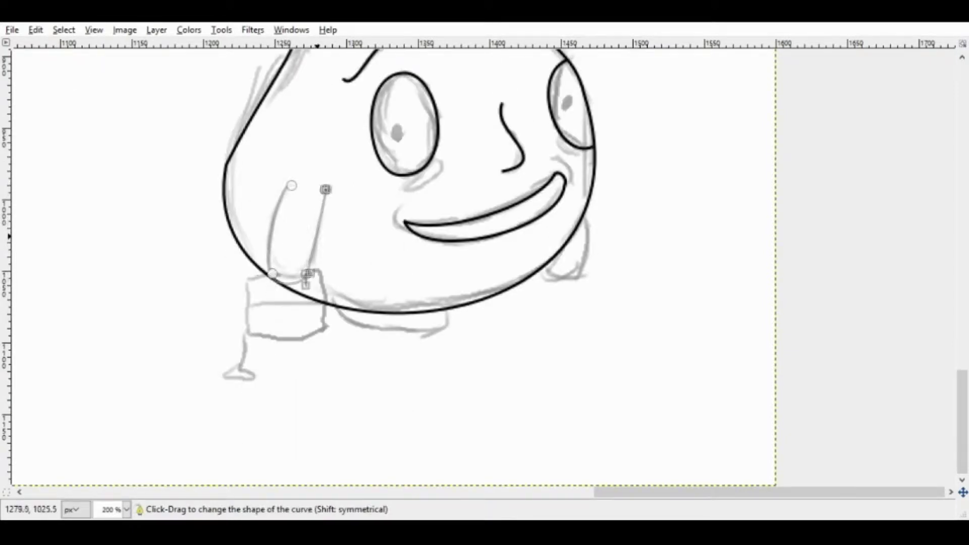
pyautogui.press('Return')
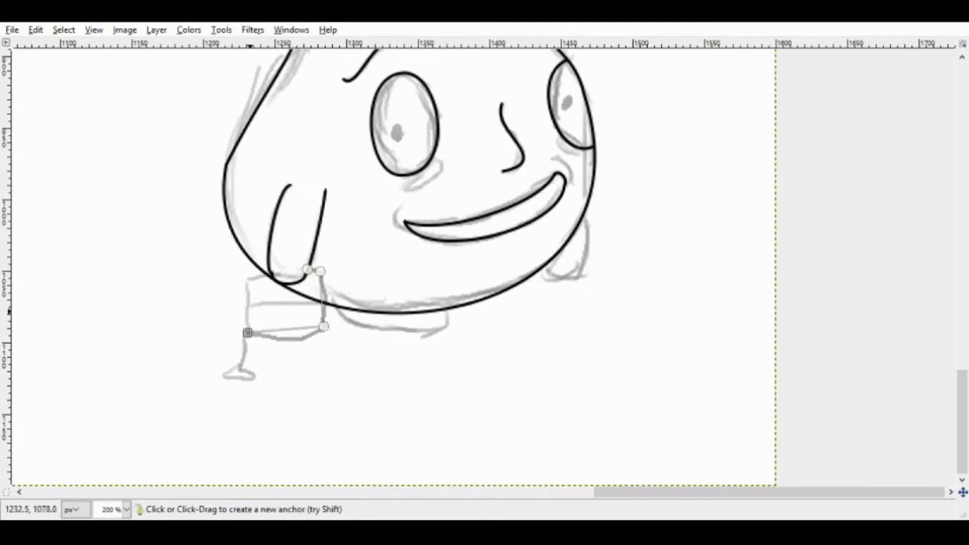
# Complete and stroke the outline of the small container below the right mushroom's hand, giving it a curved base.
pyautogui.click(247, 278)
pyautogui.moveTo(285, 331); pyautogui.dragTo(285, 337)
pyautogui.press('Return')
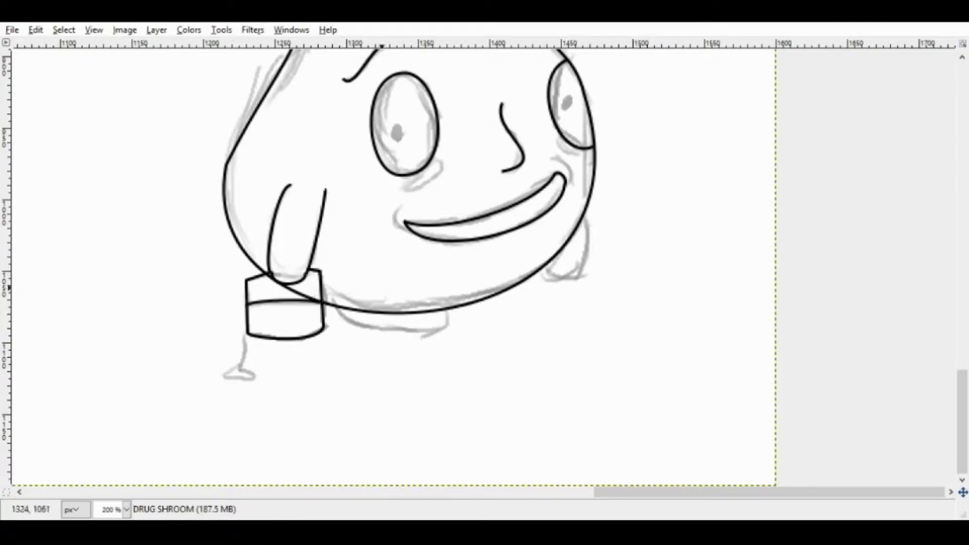
# Ink both feet beneath the right mushroom's body with stroked curved paths.
pyautogui.click(335, 307)
pyautogui.click(444, 309)
pyautogui.moveTo(391, 314); pyautogui.dragTo(391, 331)
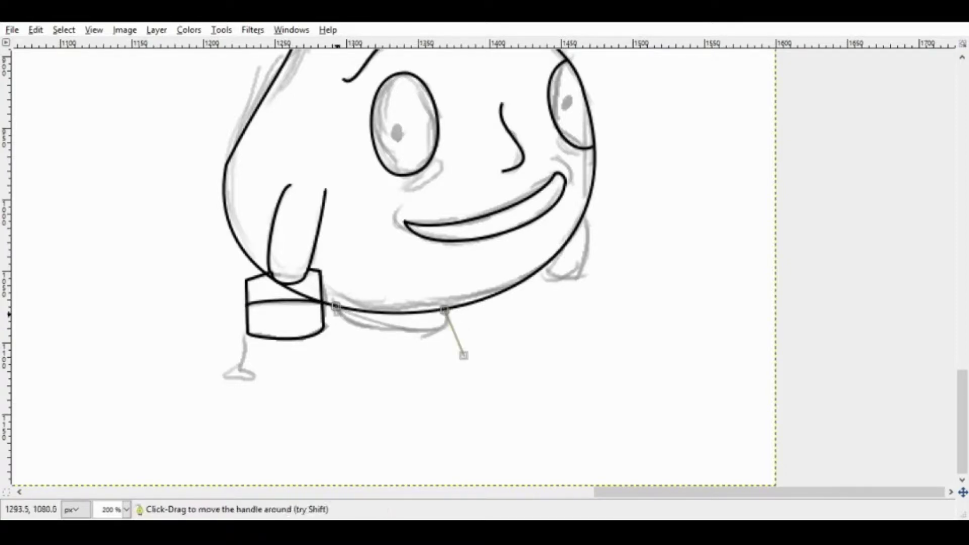
pyautogui.press('Return')
pyautogui.click(583, 213)
pyautogui.click(544, 264)
pyautogui.moveTo(564, 239); pyautogui.dragTo(576, 255)
pyautogui.press('Return')
# Trace the left mushroom's dome-shaped cap with curved paths along its underside and top.
pyautogui.scroll(-3, 485, 267)
pyautogui.scroll(3, 186, 281)
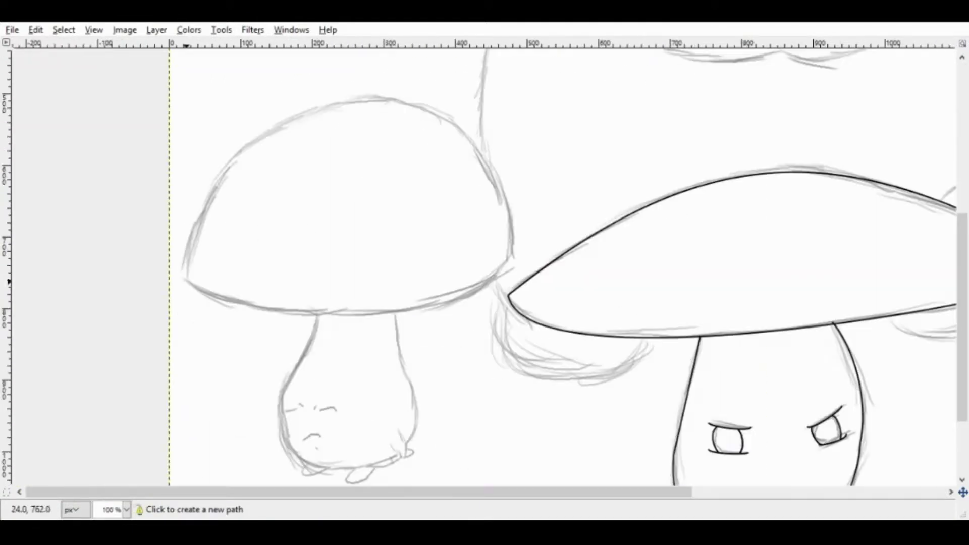
pyautogui.click(507, 258)
pyautogui.moveTo(396, 266); pyautogui.dragTo(396, 151)
pyautogui.scroll(5, 437, 103)
pyautogui.scroll(-5, 438, 103)
pyautogui.moveTo(536, 281); pyautogui.dragTo(574, 168)
pyautogui.scroll(5, 543, 161)
pyautogui.moveTo(438, 103); pyautogui.dragTo(216, 254)
pyautogui.moveTo(544, 374); pyautogui.dragTo(532, 272)
pyautogui.scroll(-5, 532, 272)
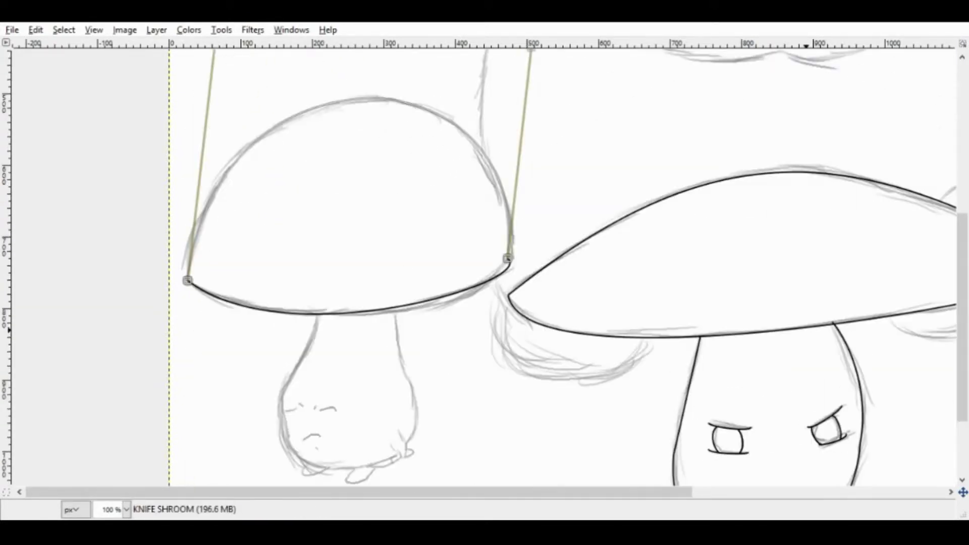
# Trace the left mushroom's stem and rounded body with a curved path and stroke it.
pyautogui.press('+')
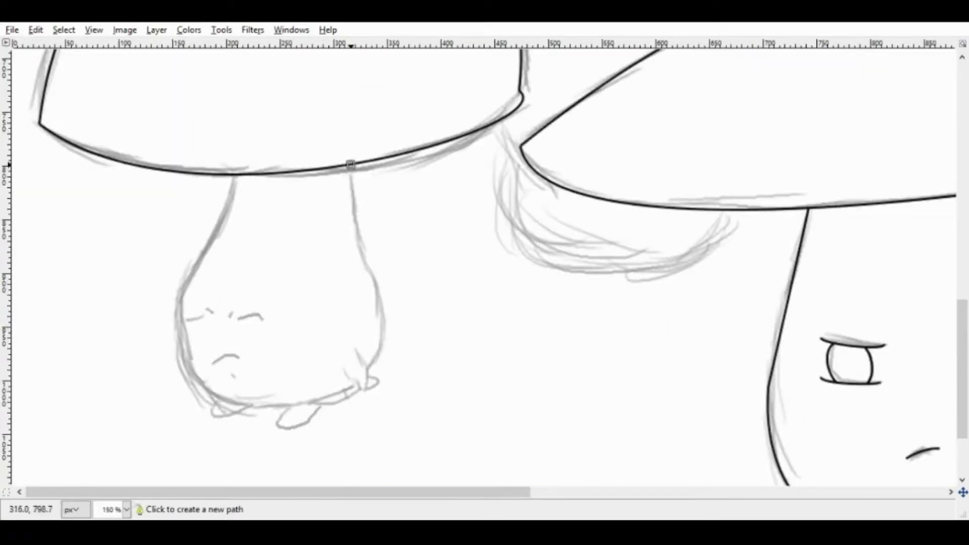
pyautogui.click(180, 297)
pyautogui.click(378, 296)
pyautogui.click(350, 176)
pyautogui.moveTo(279, 298); pyautogui.dragTo(278, 405)
pyautogui.moveTo(348, 176); pyautogui.dragTo(348, 177)
pyautogui.hotkey('ctrl', 'shift', 's')
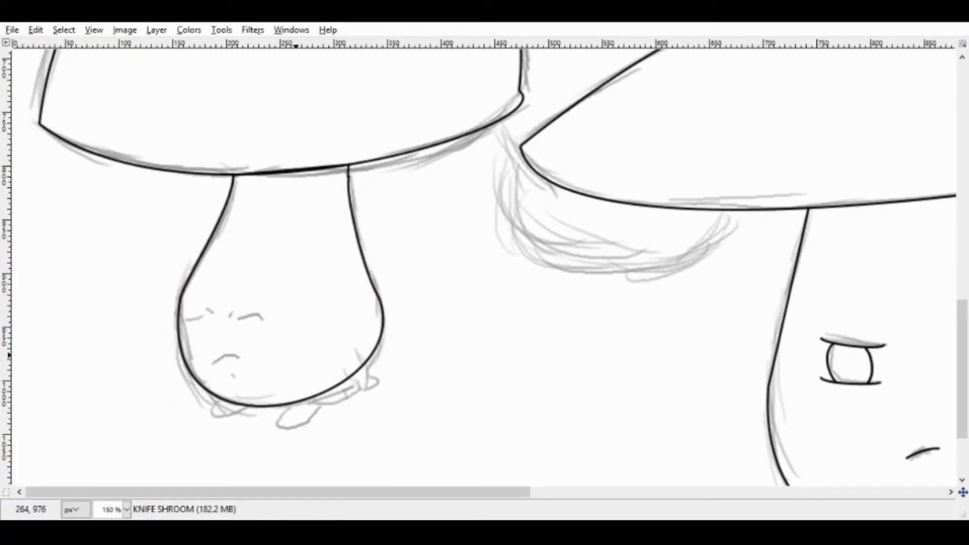
# Ink the left mushroom's two closed eyes as stroked arched paths.
pyautogui.scroll(2, 296, 356)
pyautogui.scroll(-3, 296, 355)
pyautogui.click(443, 265)
pyautogui.click(493, 267)
pyautogui.moveTo(467, 266); pyautogui.dragTo(467, 255)
pyautogui.keyDown('shift'); pyautogui.click(370, 262); pyautogui.keyUp('shift')
pyautogui.click(338, 262)
pyautogui.moveTo(354, 261); pyautogui.dragTo(354, 250)
pyautogui.hotkey('ctrl', 'shift', 's')
pyautogui.press('Escape')
# Ink the left mushroom's frowning mouth and its slanted brows with stroked paths.
pyautogui.click(394, 351)
pyautogui.click(448, 341)
pyautogui.moveTo(420, 348); pyautogui.dragTo(421, 335)
pyautogui.press('Escape')
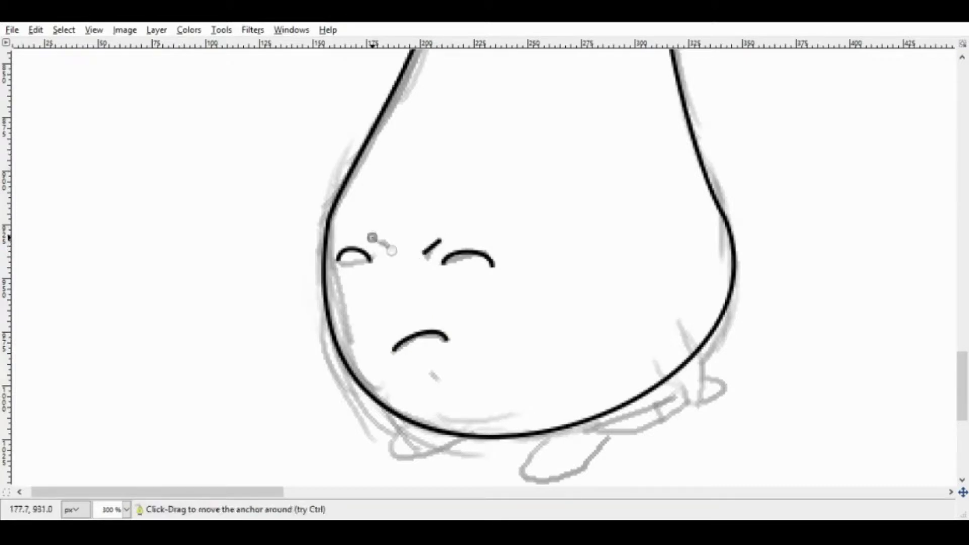
pyautogui.hscroll(6, 371, 237)
pyautogui.hotkey('ctrl', 'shift', 's')
pyautogui.press('Escape')
# Ink the left mushroom's arm as a stroked U-shaped path over the lower edge of its body.
pyautogui.click(389, 313)
pyautogui.click(350, 332)
pyautogui.moveTo(370, 323); pyautogui.dragTo(402, 404)
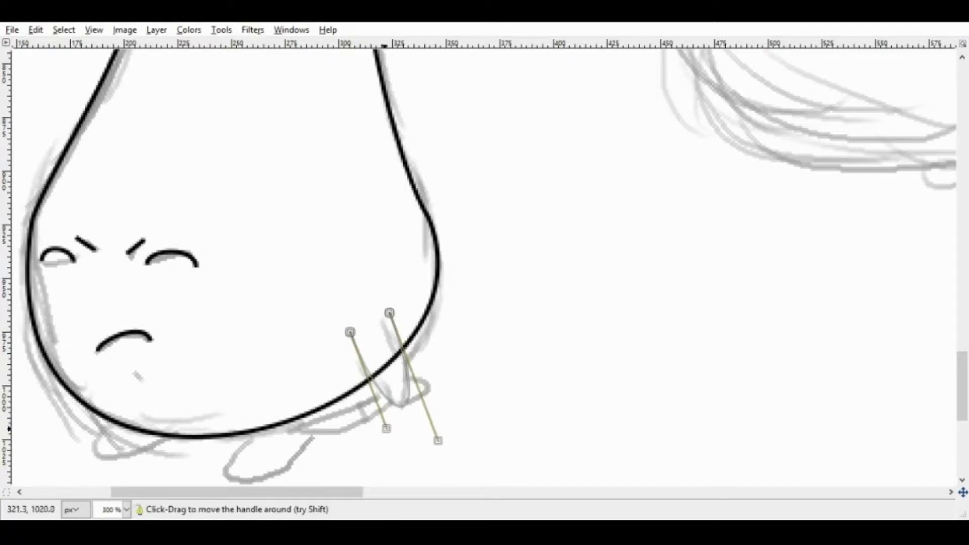
pyautogui.hotkey('ctrl', 'shift', 's')
pyautogui.press('Escape')
# Ink the outline of the knife in the left mushroom's hand with a stroked straight-sided path.
pyautogui.click(374, 390)
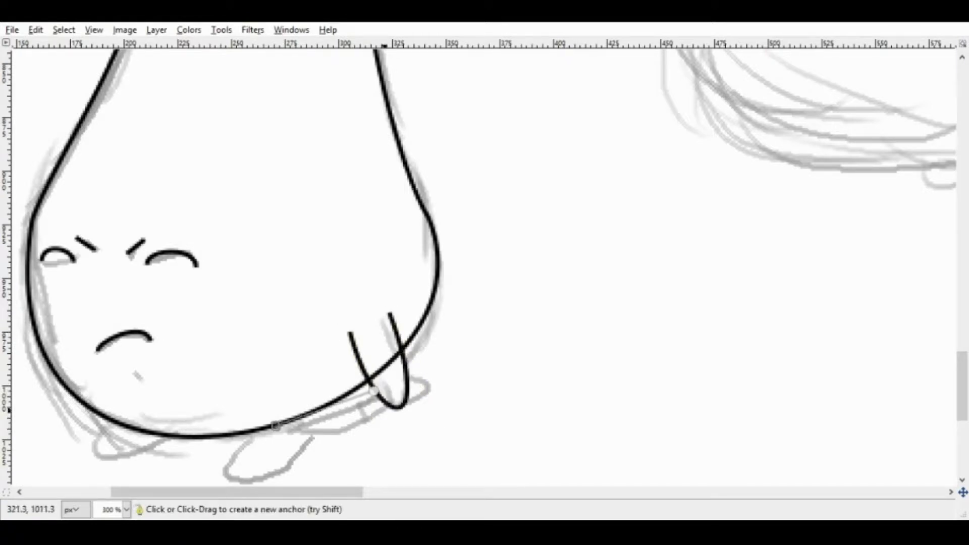
pyautogui.click(428, 389)
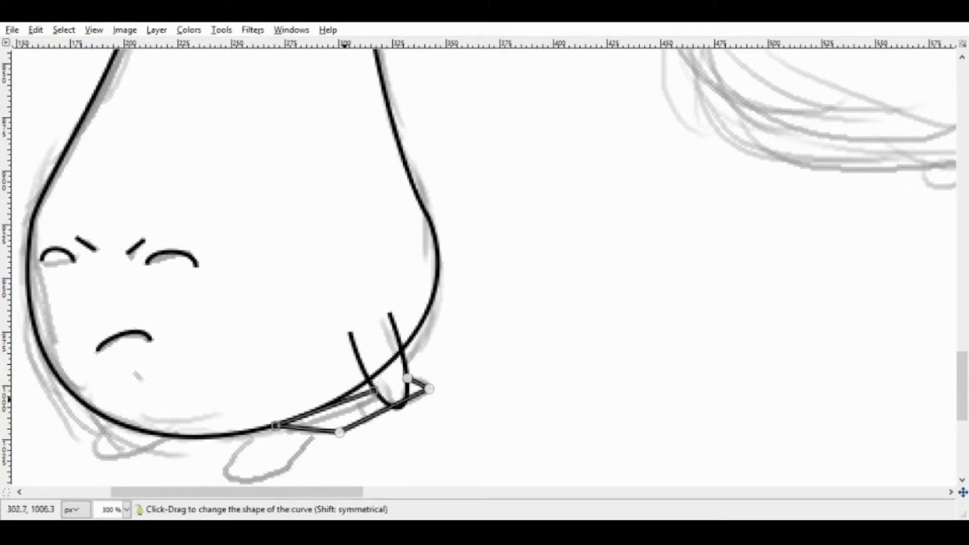
pyautogui.press('Return')
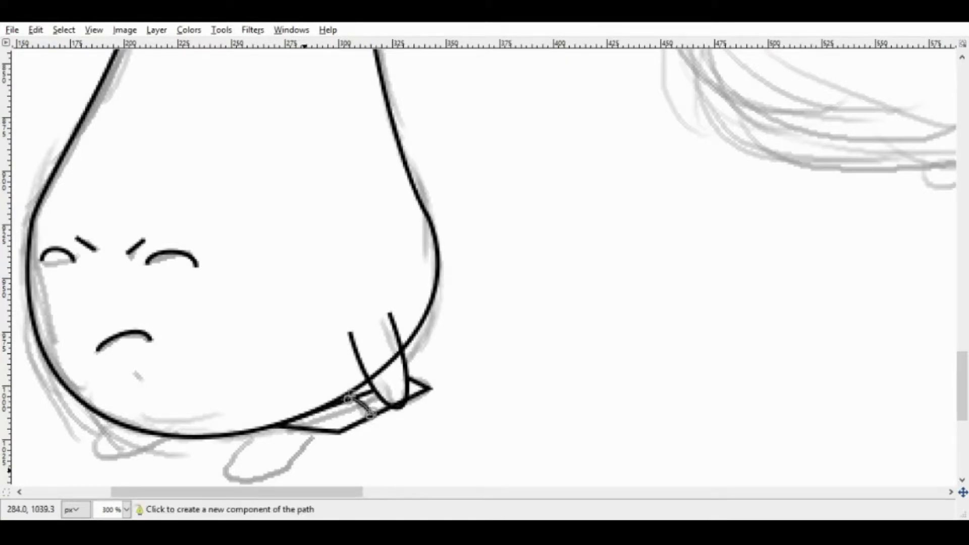
# Trace both rounded feet under the left mushroom's body with curved paths.
pyautogui.hscroll(-5, 361, 403)
pyautogui.click(427, 420)
pyautogui.click(486, 435)
pyautogui.moveTo(457, 427); pyautogui.dragTo(444, 457)
pyautogui.press('Return')
pyautogui.click(629, 435)
pyautogui.moveTo(596, 434); pyautogui.dragTo(580, 485)
pyautogui.hscroll(3, 564, 430)
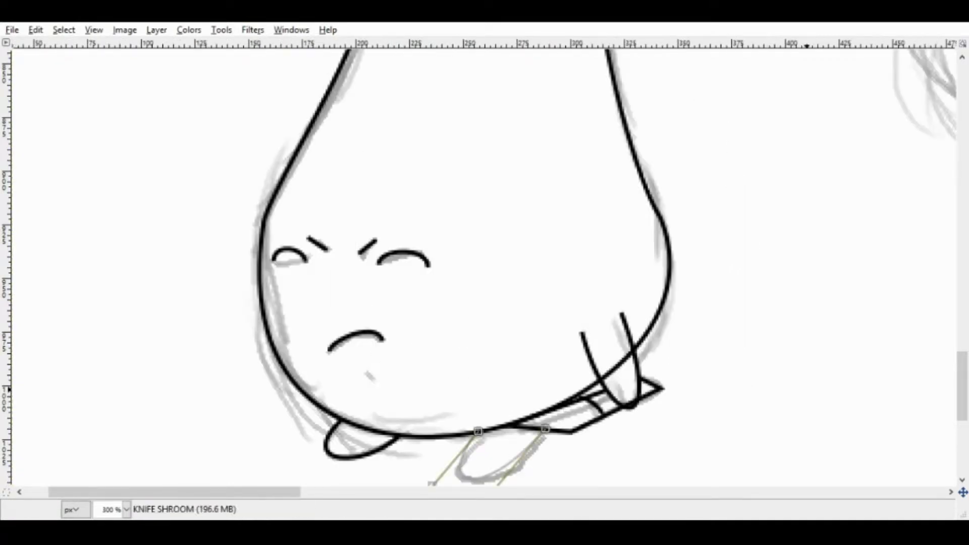
# Ink the rounded outline of the large mushroom behind the others with a stroked curved path.
pyautogui.press('-')
pyautogui.press('-')
pyautogui.press('-')
pyautogui.press('-')
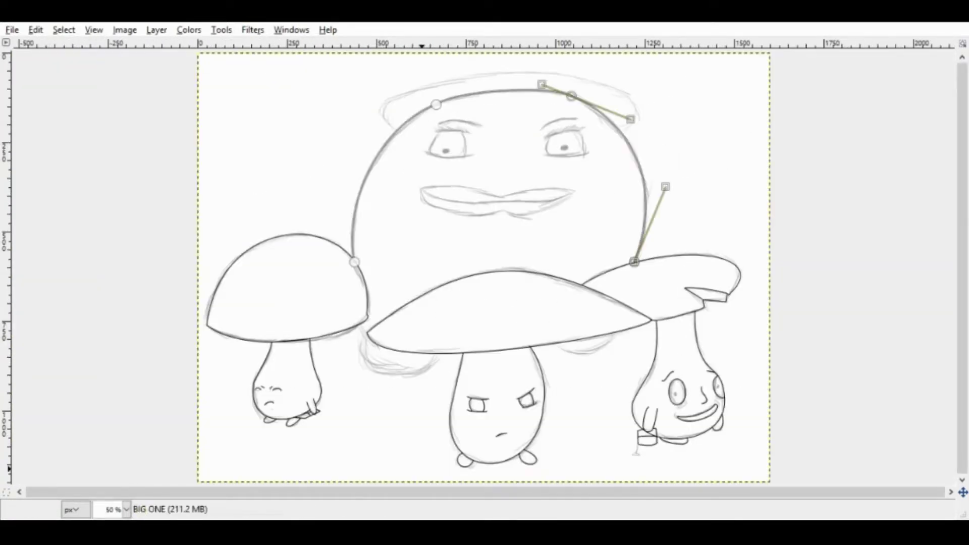
pyautogui.press('Return')
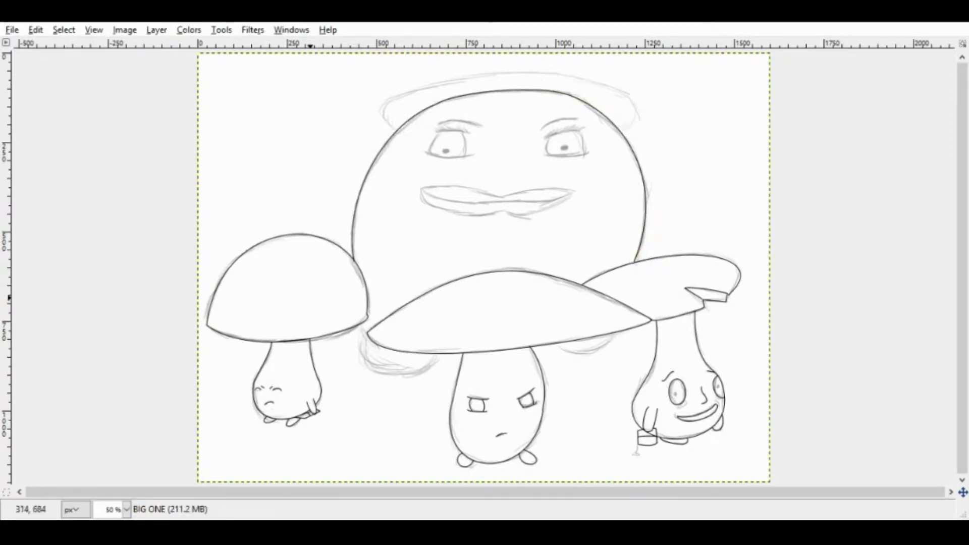
# Ink the short connecting line between the left mushroom's cap and the front cap with a stroked straight path.
pyautogui.press('1')
pyautogui.click(239, 168)
pyautogui.click(255, 201)
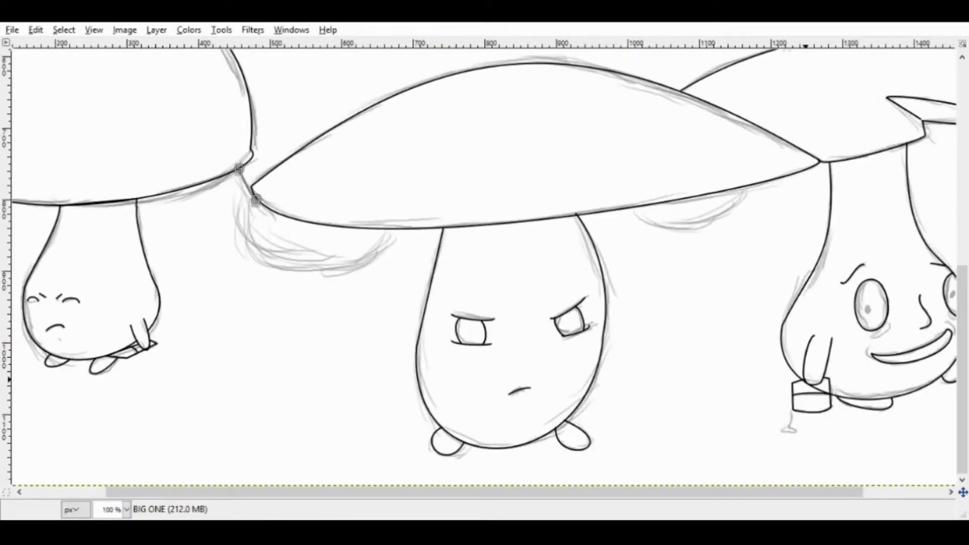
pyautogui.scroll(3, 257, 202)
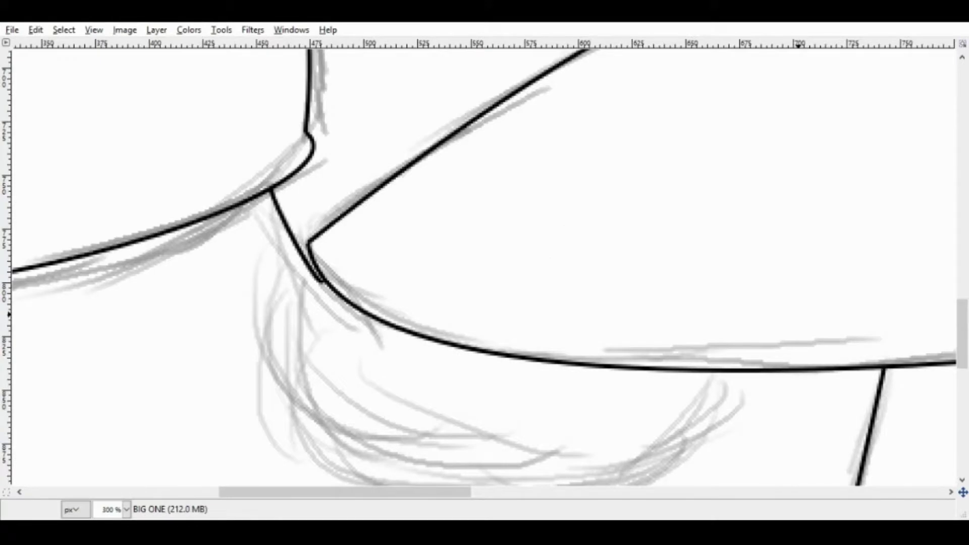
# Trace the large mushroom's wide rounded foot below the left end of the front cap with a curved path.
pyautogui.scroll(-2, 307, 252)
pyautogui.press('b')
pyautogui.click(285, 183)
pyautogui.click(493, 249)
pyautogui.moveTo(353, 204); pyautogui.dragTo(323, 302)
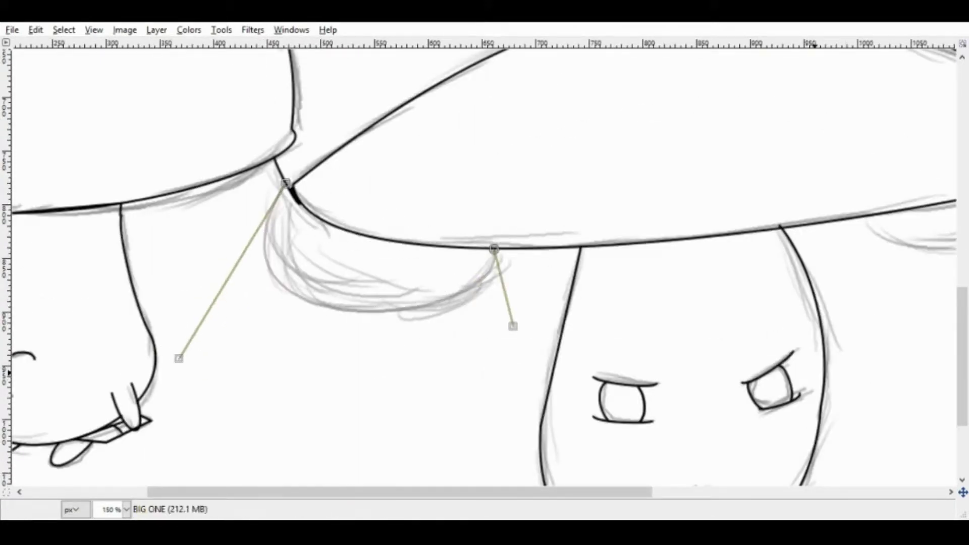
# Trace the large mushroom's smaller foot below the right side of the front cap with a curved path.
pyautogui.moveTo(398, 492); pyautogui.dragTo(691, 492)
pyautogui.scroll(3, 484, 268)
pyautogui.click(318, 326)
pyautogui.click(483, 293)
pyautogui.moveTo(401, 309); pyautogui.dragTo(403, 354)
pyautogui.scroll(-4, 801, 394)
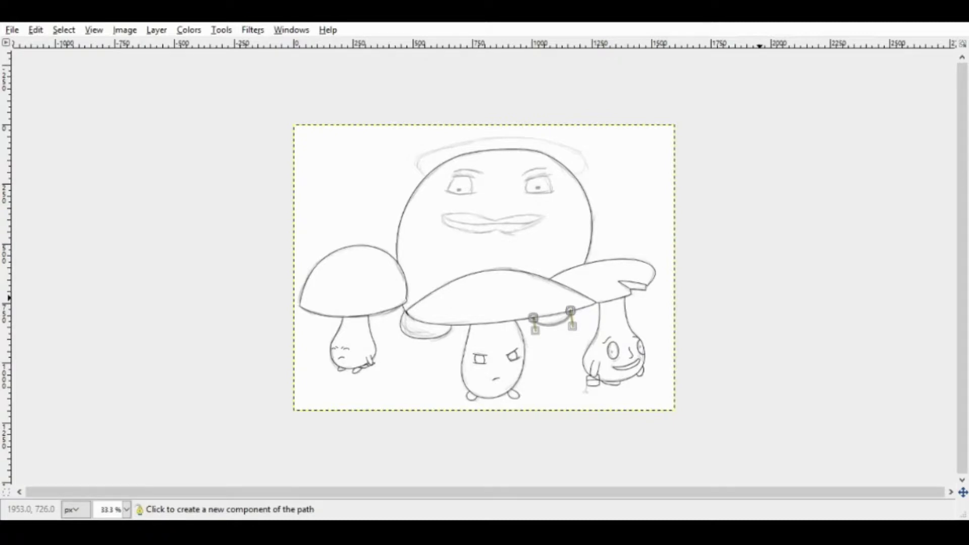
# Ink the outline of the large mushroom's lips with a stroked path, curving it along the sketched upper and lower edges.
pyautogui.scroll(4, 484, 227)
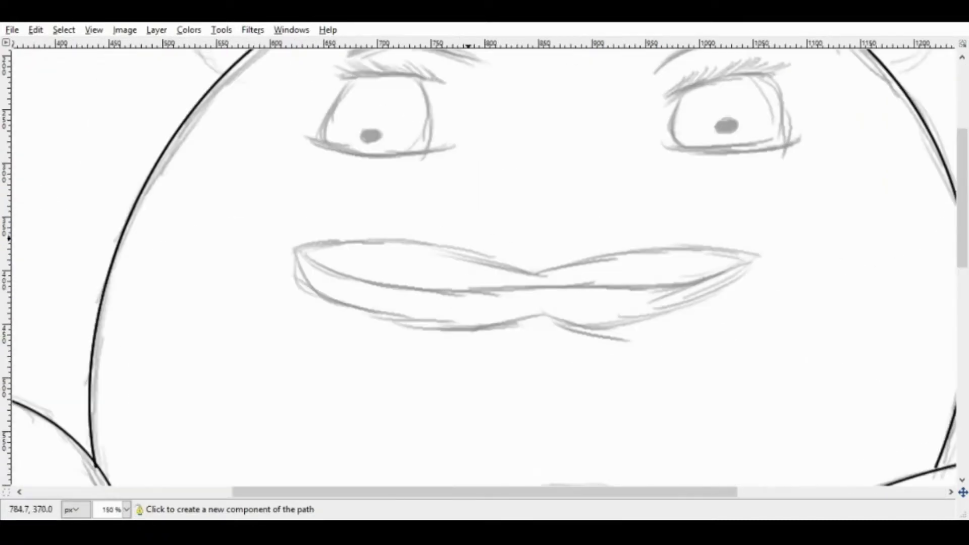
pyautogui.click(293, 249)
pyautogui.click(533, 274)
pyautogui.click(759, 257)
pyautogui.click(542, 315)
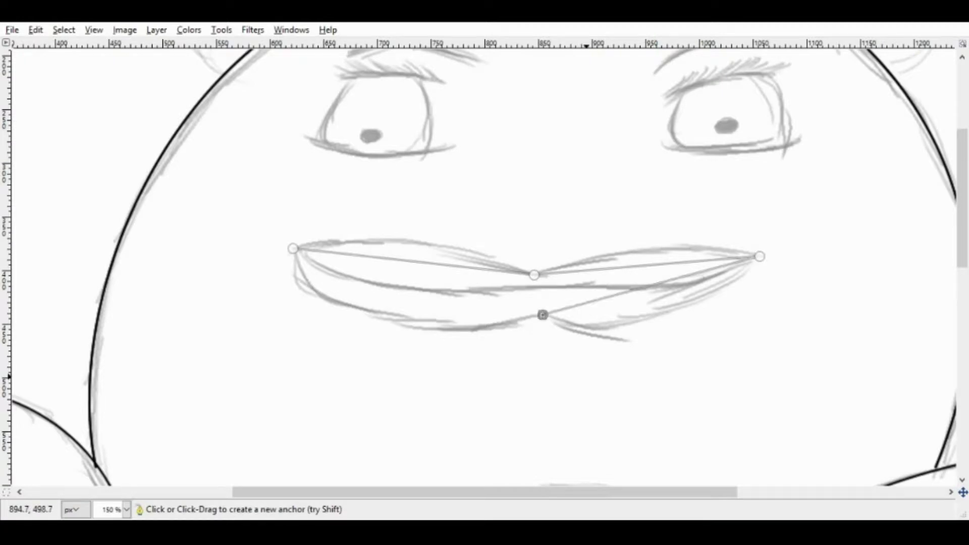
pyautogui.click(296, 256)
pyautogui.moveTo(413, 262); pyautogui.dragTo(414, 242)
pyautogui.moveTo(533, 252); pyautogui.dragTo(510, 249)
pyautogui.moveTo(647, 265); pyautogui.dragTo(647, 250)
pyautogui.moveTo(758, 230); pyautogui.dragTo(725, 232)
pyautogui.moveTo(654, 291); pyautogui.dragTo(584, 346)
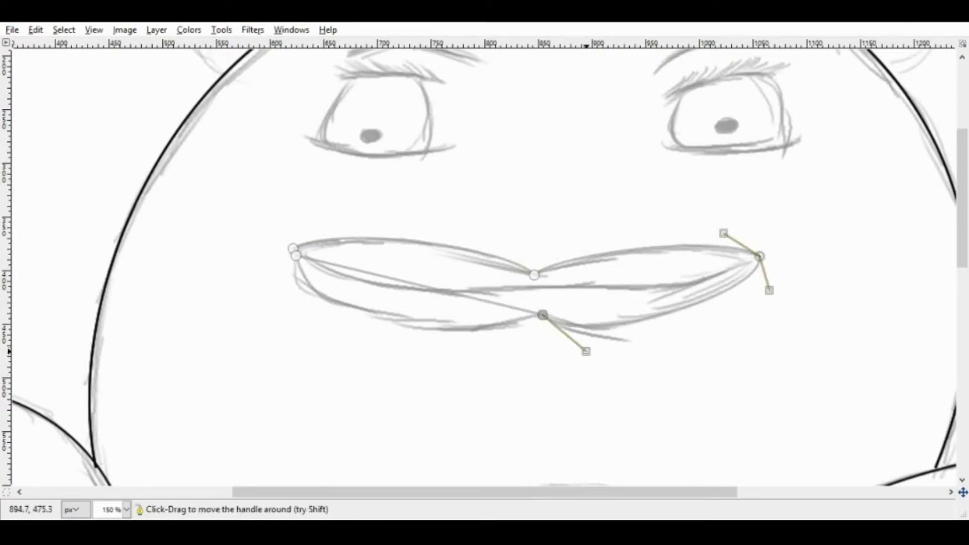
pyautogui.moveTo(401, 283); pyautogui.dragTo(399, 323)
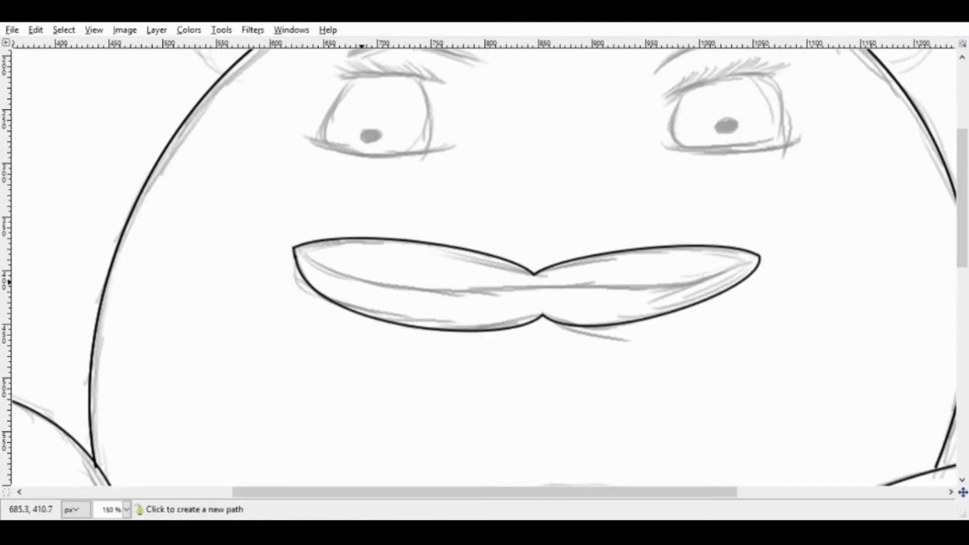
# Trace the line between the large mushroom's lips with a sagging curve from one mouth corner to the other.
pyautogui.click(293, 247)
pyautogui.moveTo(759, 256); pyautogui.dragTo(761, 309)
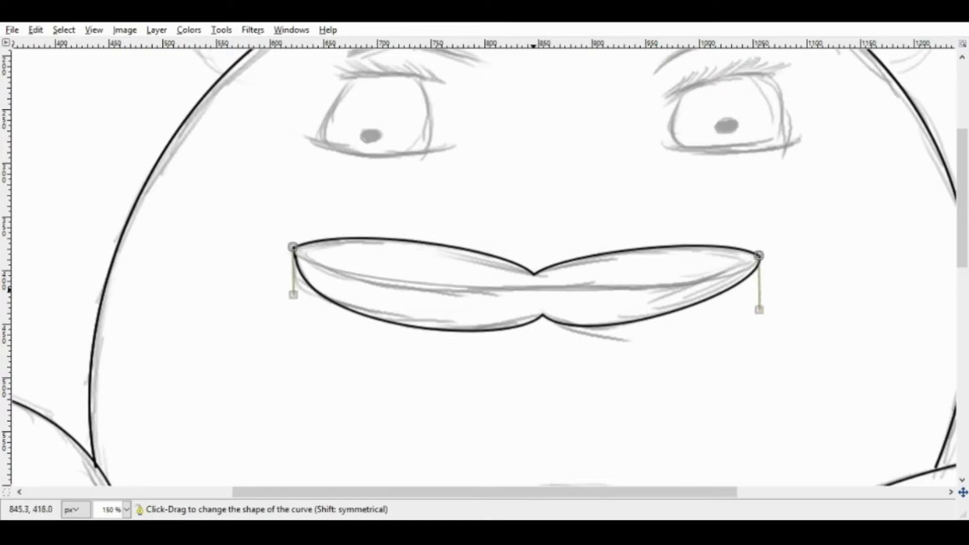
pyautogui.press('1')
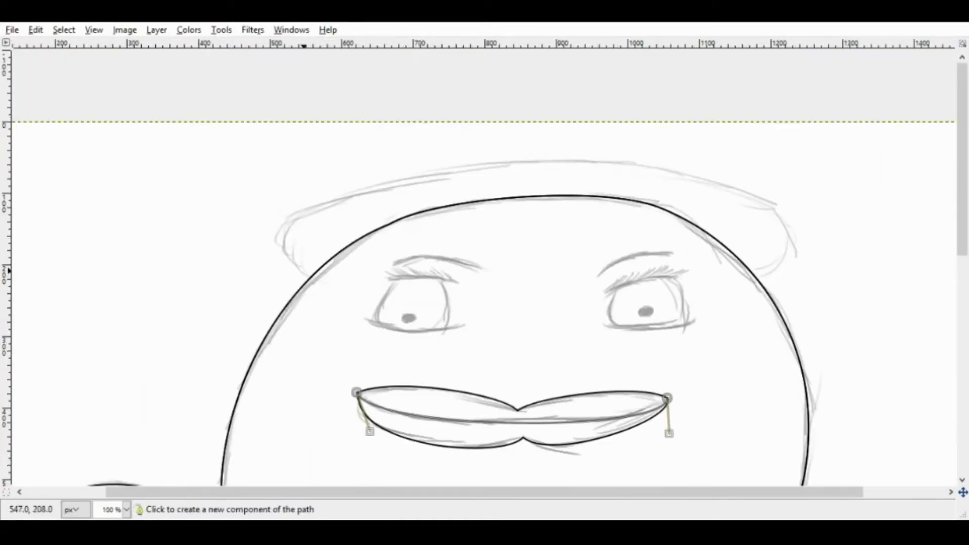
# Trace the large mushroom's wide flat cap with a curved path joining both sides of its head.
pyautogui.click(310, 277)
pyautogui.click(754, 277)
pyautogui.moveTo(550, 276); pyautogui.dragTo(552, 191)
pyautogui.moveTo(314, 144); pyautogui.dragTo(139, 158)
pyautogui.moveTo(757, 90); pyautogui.dragTo(908, 86)
pyautogui.hscroll(2, 807, 152)
pyautogui.moveTo(807, 86); pyautogui.dragTo(874, 156)
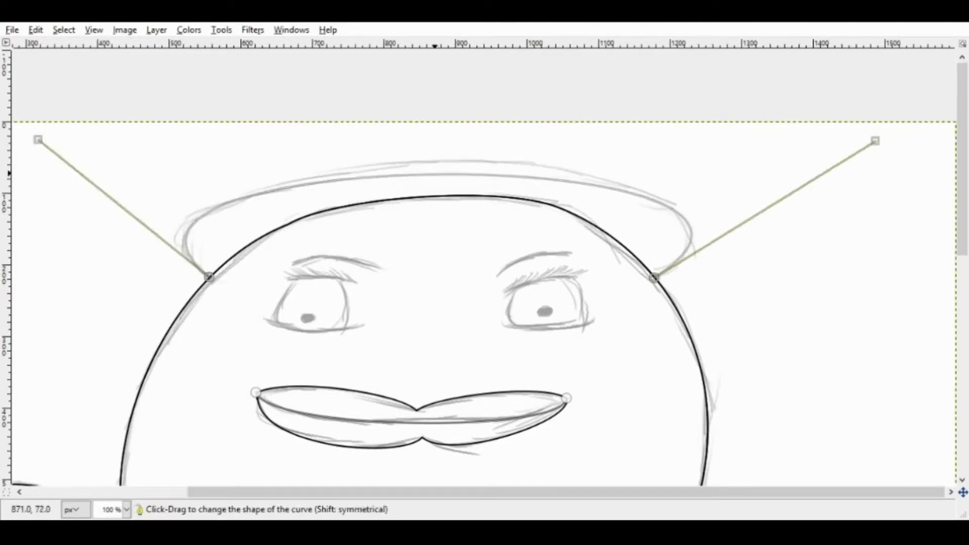
# Ink the lower eyelid line of both of the large mushroom's eyes with slightly curved stroked paths.
pyautogui.press('-')
pyautogui.press('-')
pyautogui.press('+')
pyautogui.press('+')
pyautogui.press('+')
pyautogui.click(304, 345)
pyautogui.click(452, 355)
pyautogui.moveTo(378, 350); pyautogui.dragTo(379, 361)
pyautogui.click(666, 356)
pyautogui.click(783, 345)
pyautogui.moveTo(724, 351); pyautogui.dragTo(724, 360)
pyautogui.click(35, 30)
# Ink the upper eyelids and curved side edges of both of the large mushroom's eyes with stroked paths.
pyautogui.click(339, 284)
pyautogui.click(443, 290)
pyautogui.moveTo(391, 285); pyautogui.dragTo(391, 281)
pyautogui.click(675, 303)
pyautogui.click(770, 281)
pyautogui.moveTo(722, 293); pyautogui.dragTo(722, 287)
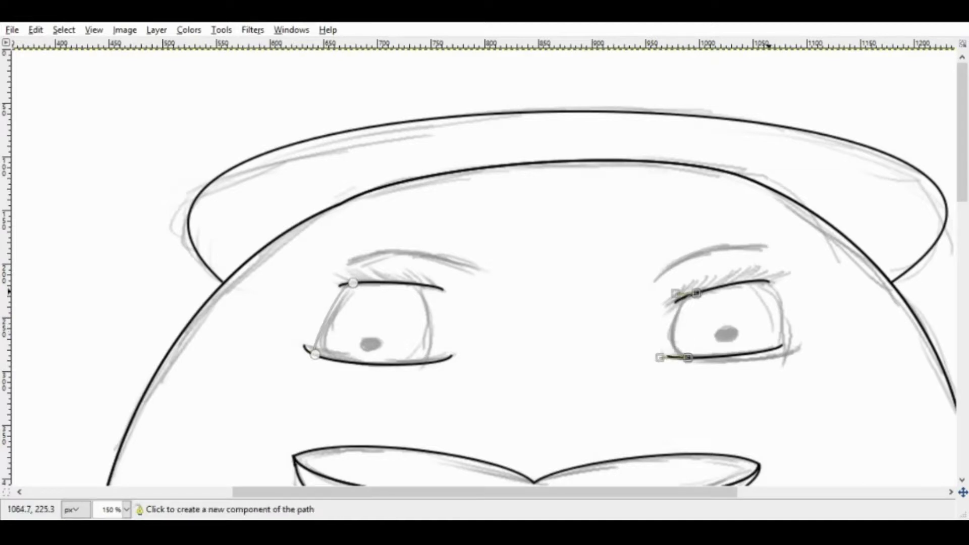
pyautogui.moveTo(781, 310); pyautogui.dragTo(788, 328)
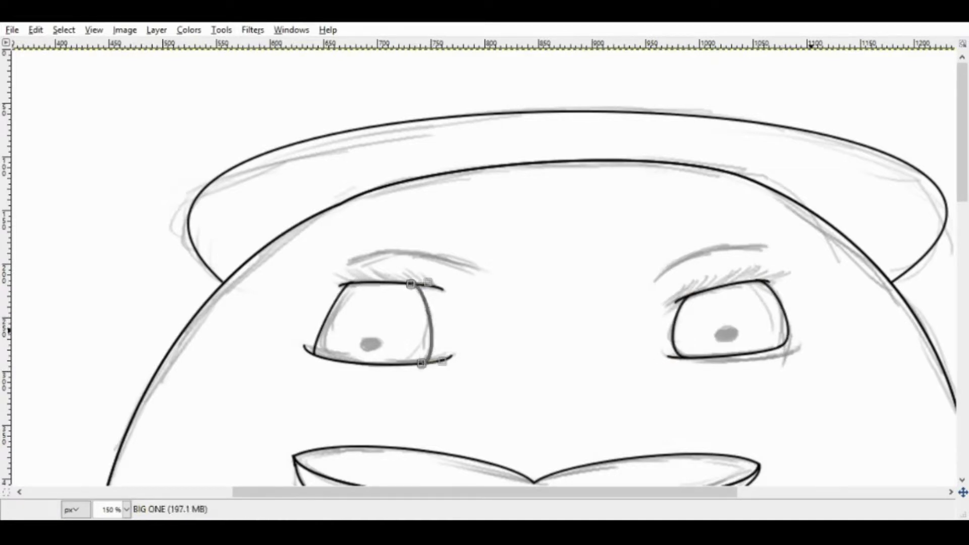
# Trace both eyebrows of the large mushroom with arched paths over the sketched lines.
pyautogui.click(350, 267)
pyautogui.click(478, 268)
pyautogui.moveTo(414, 268); pyautogui.dragTo(411, 250)
pyautogui.keyDown('shift'); pyautogui.click(654, 283); pyautogui.keyUp('shift')
pyautogui.click(765, 246)
pyautogui.moveTo(711, 265); pyautogui.dragTo(709, 250)
# Fill the front mushroom's cap with red and isolate its body area with a fuzzy selection.
pyautogui.scroll(-3, 593, 143)
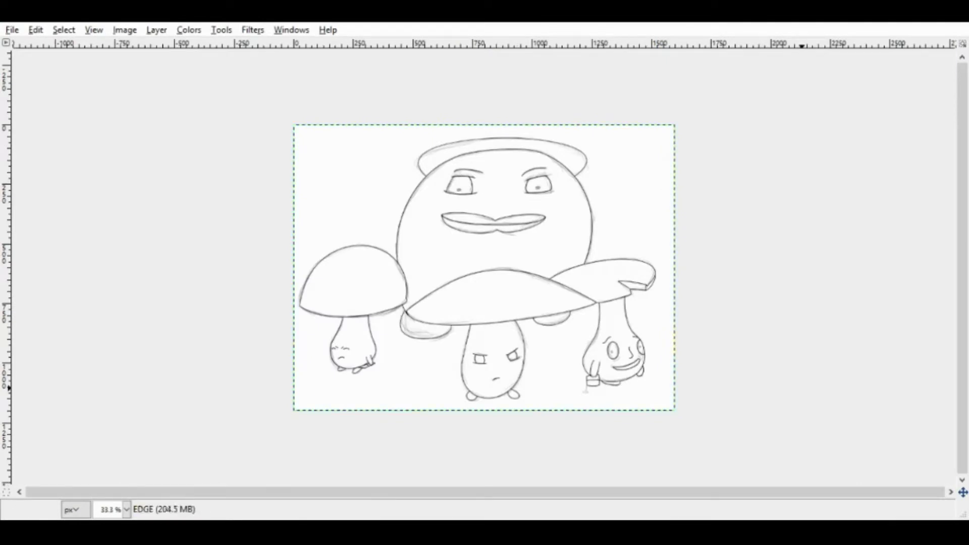
pyautogui.hotkey('ctrl', ',')
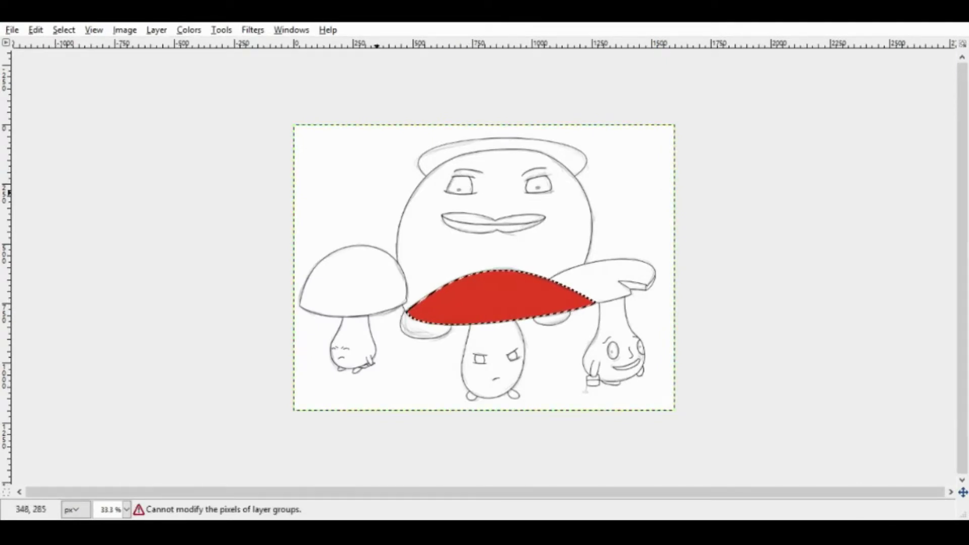
pyautogui.click(493, 331)
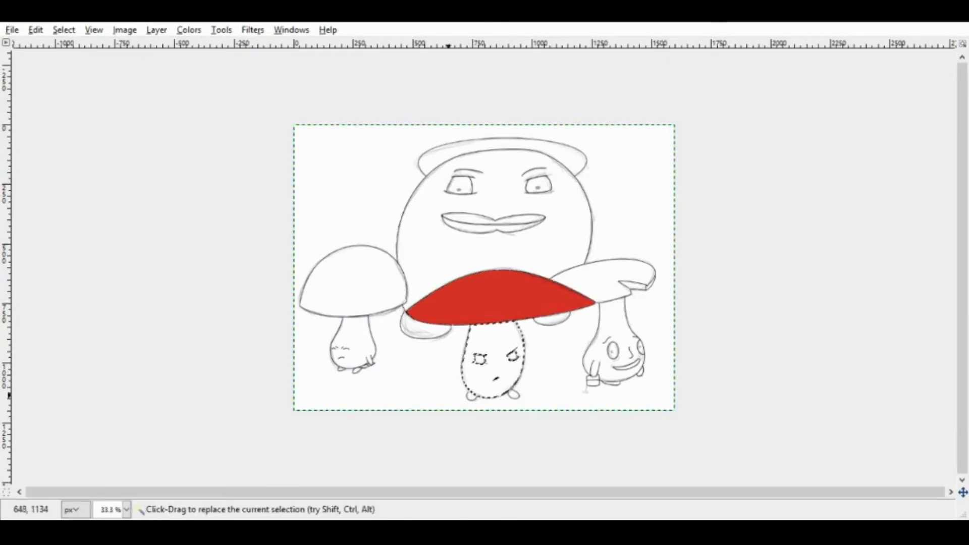
pyautogui.press('pageup')
pyautogui.hotkey('ctrl', 'shift', 'a')
# Fill both of the front mushroom's eyes with light turquoise and hide the rough sketch.
pyautogui.press('+')
pyautogui.press('+')
pyautogui.press('+')
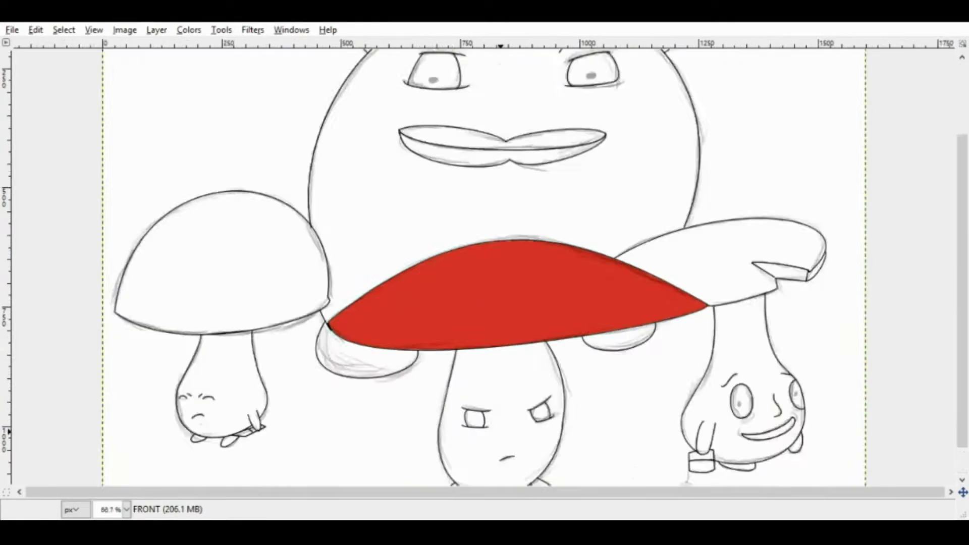
pyautogui.press('pagedown')
pyautogui.click(466, 331)
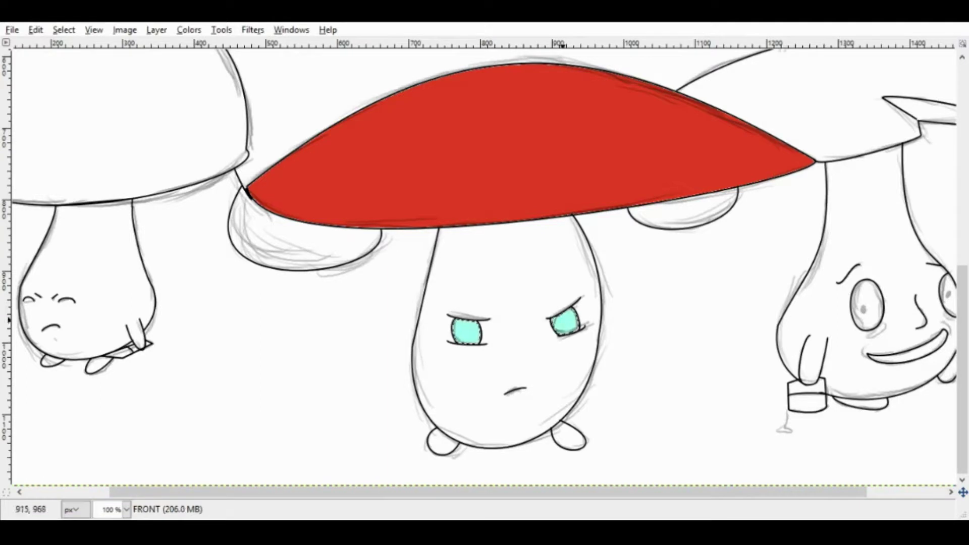
pyautogui.press('-')
pyautogui.press('-')
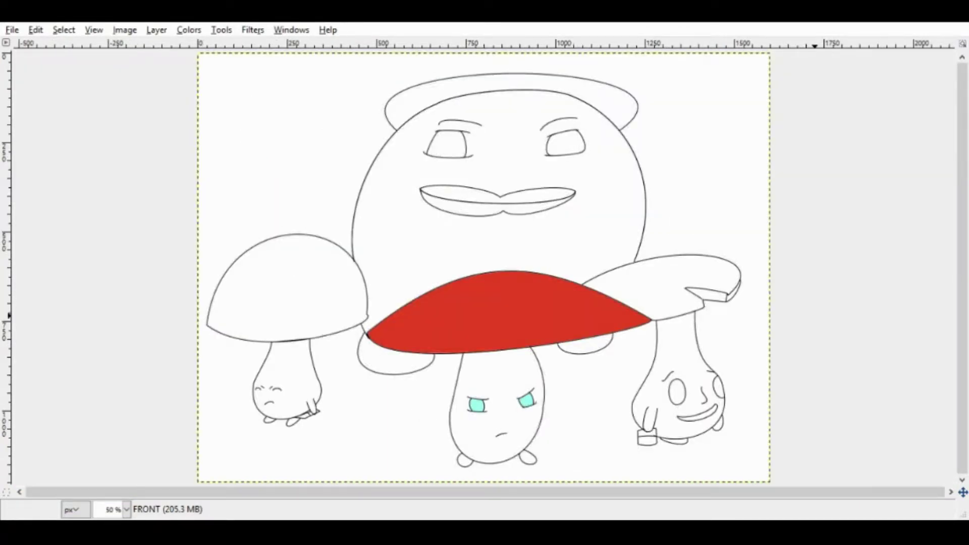
# Select the left mushroom's cap area, fill it with bright green and clear the selection.
pyautogui.click(314, 286)
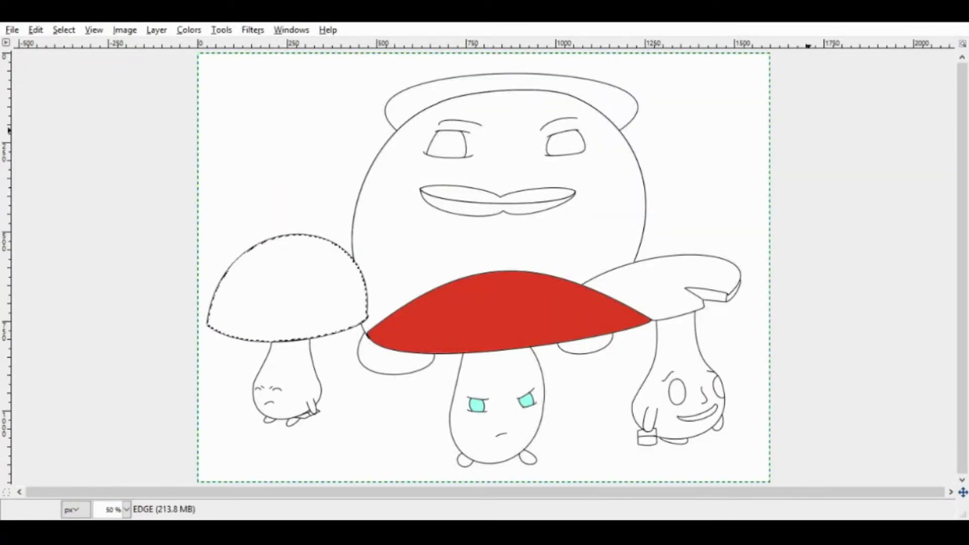
pyautogui.click(290, 296)
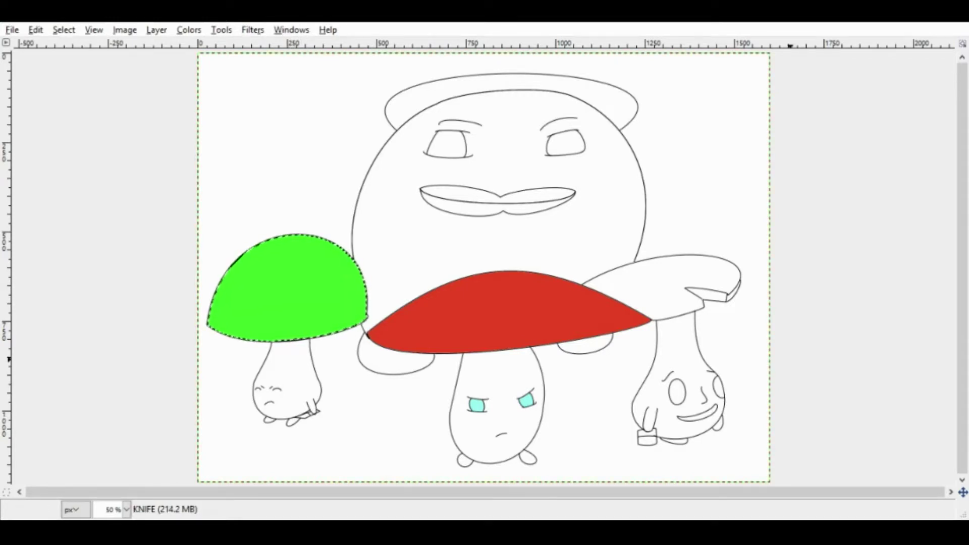
pyautogui.hotkey('ctrl', 'shift', 'a')
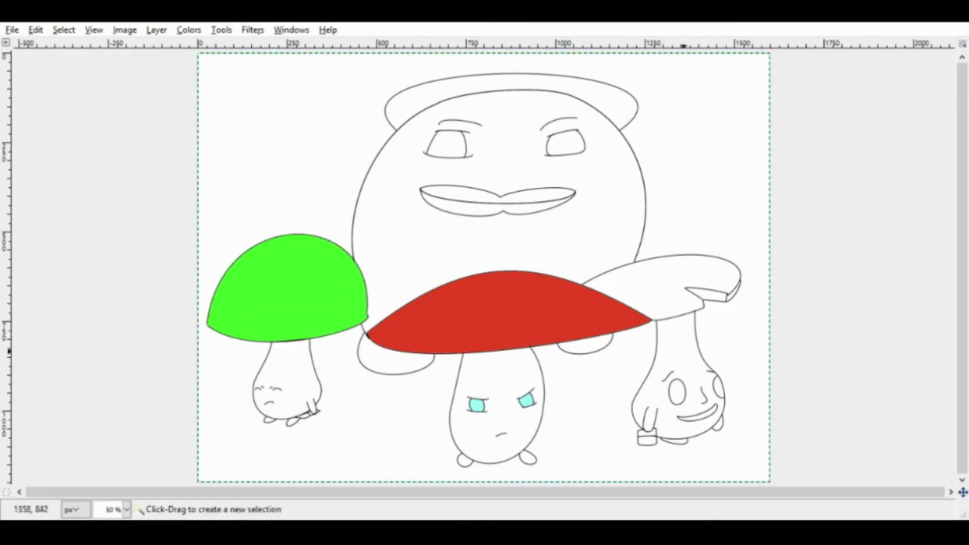
# Select the left mushroom's body and feet, and fill the blade of its knife with grey.
pyautogui.keyDown('shift'); pyautogui.click(288, 388); pyautogui.keyUp('shift')
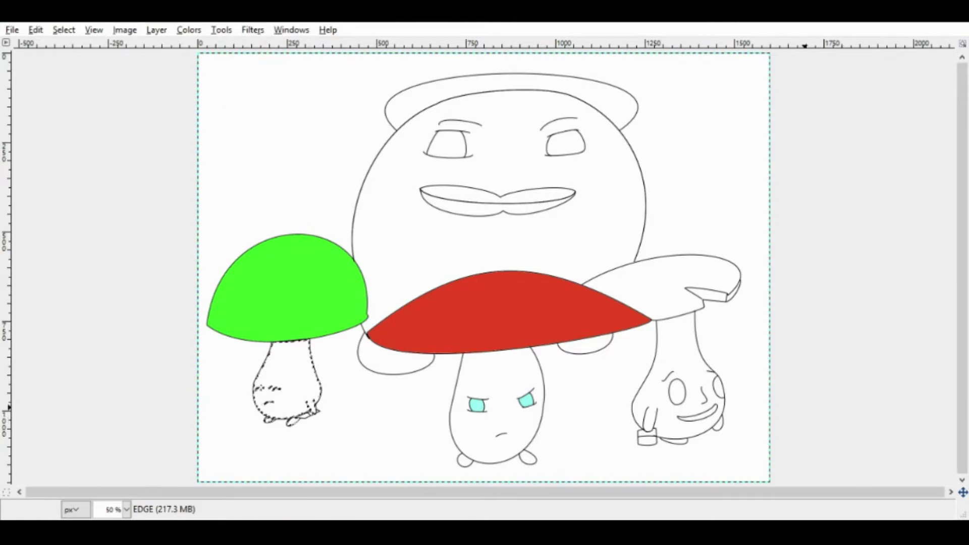
pyautogui.scroll(4, 288, 361)
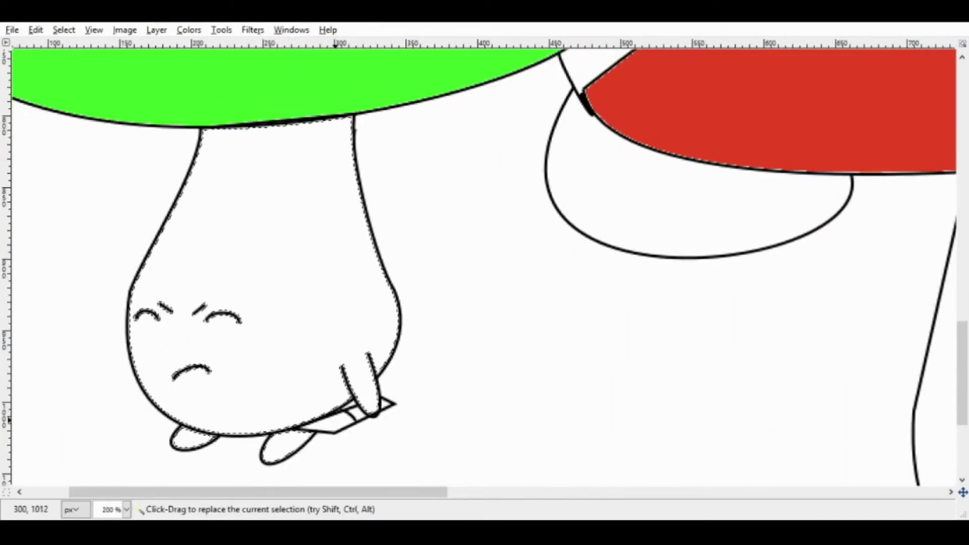
pyautogui.click(330, 421)
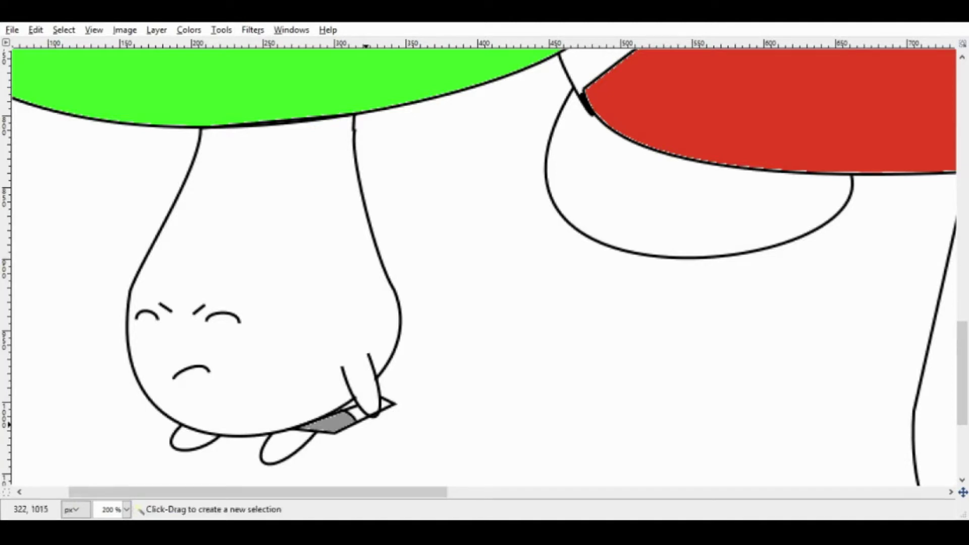
pyautogui.scroll(-4, 486, 387)
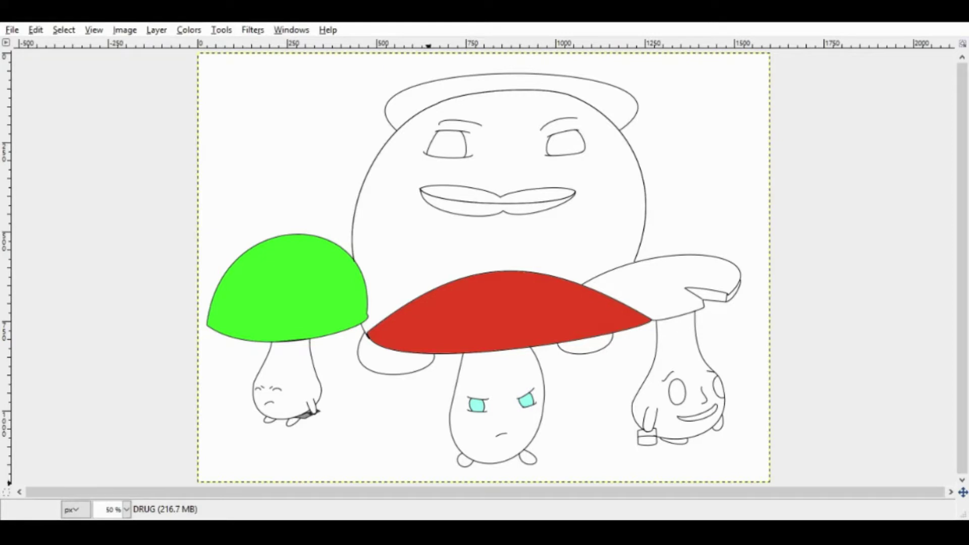
# Fill the right mushroom's cap with pale yellow and the cut edge of its notch with darker tan.
pyautogui.click(663, 281)
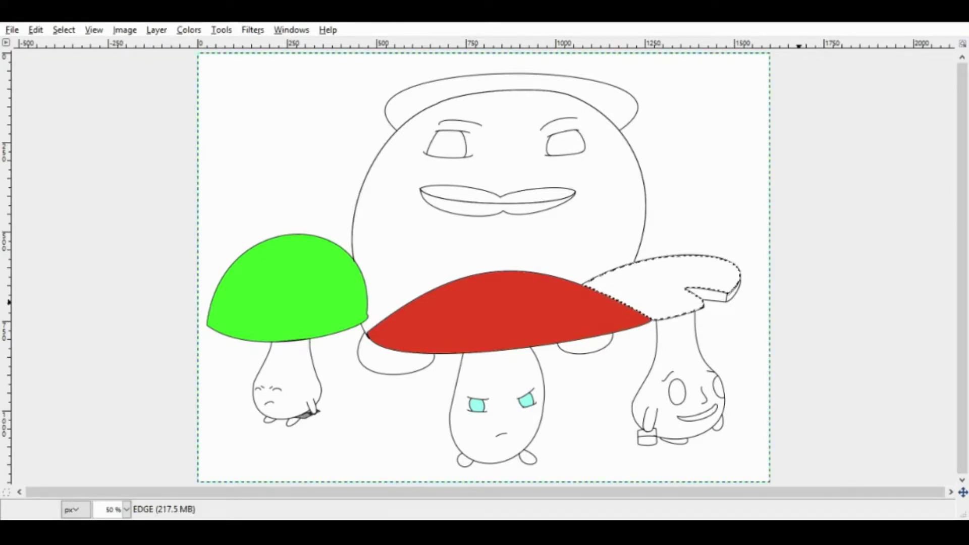
pyautogui.click(711, 288)
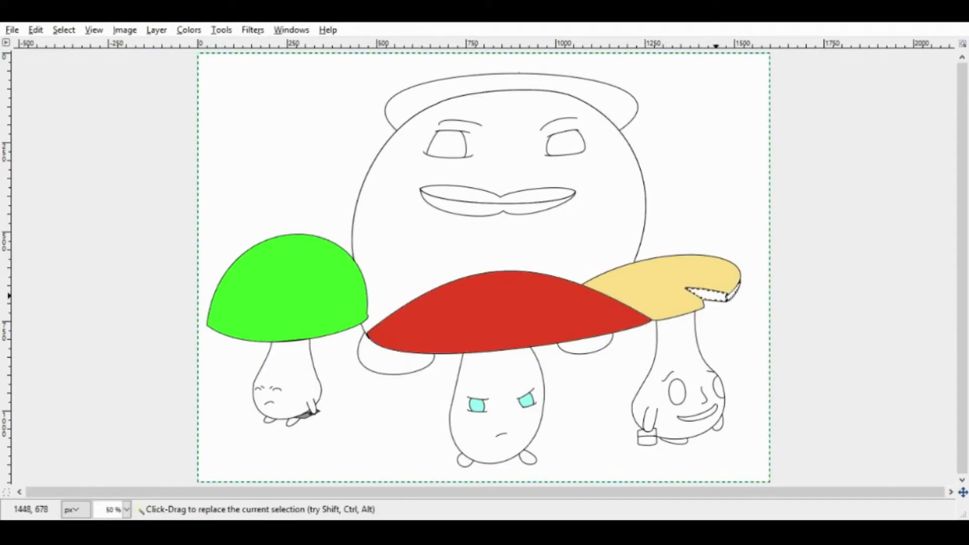
pyautogui.click(709, 291)
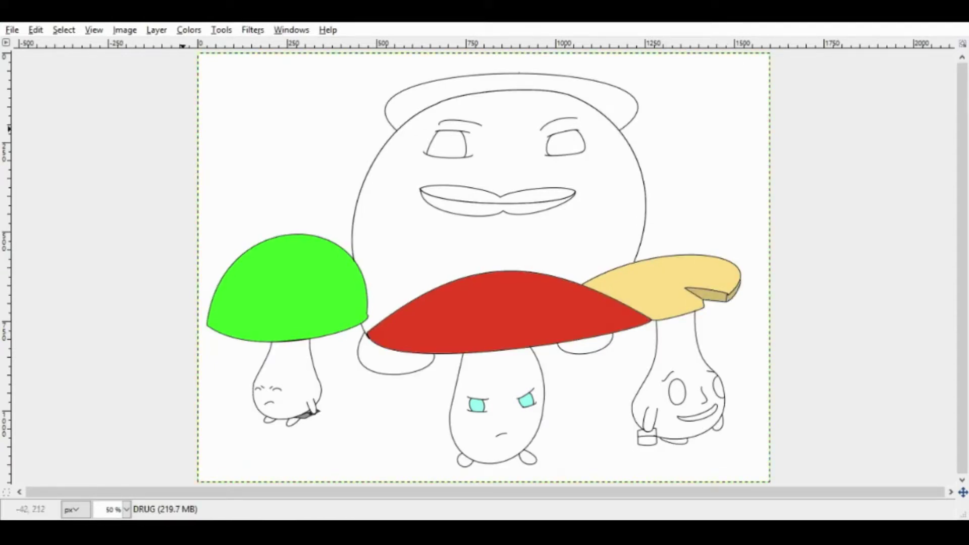
# Select the right mushroom's body and feet, and the lower part of the container in its hand for coloring.
pyautogui.moveTo(679, 345)
pyautogui.mouseDown()
pyautogui.moveTo(671, 428)
pyautogui.moveTo(682, 345)
pyautogui.mouseUp()
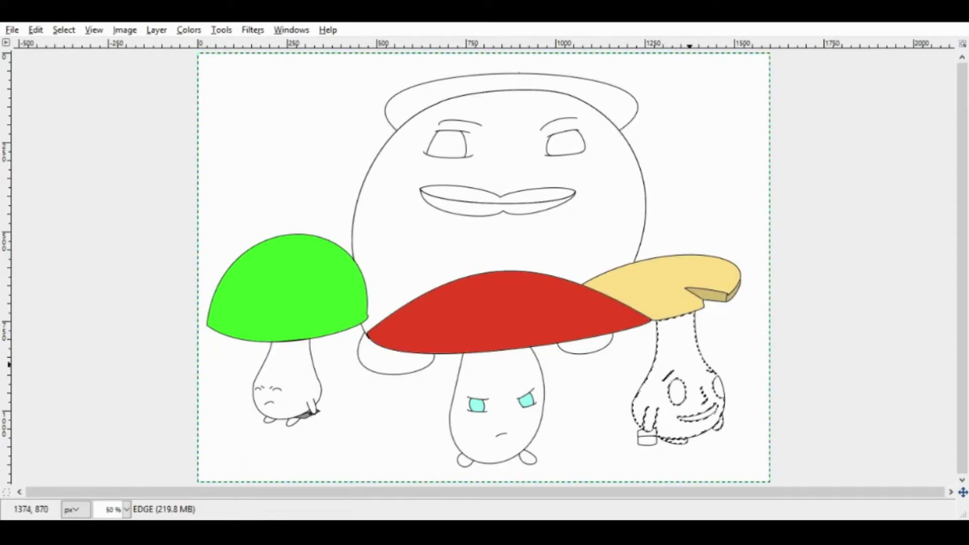
pyautogui.scroll(3, 585, 438)
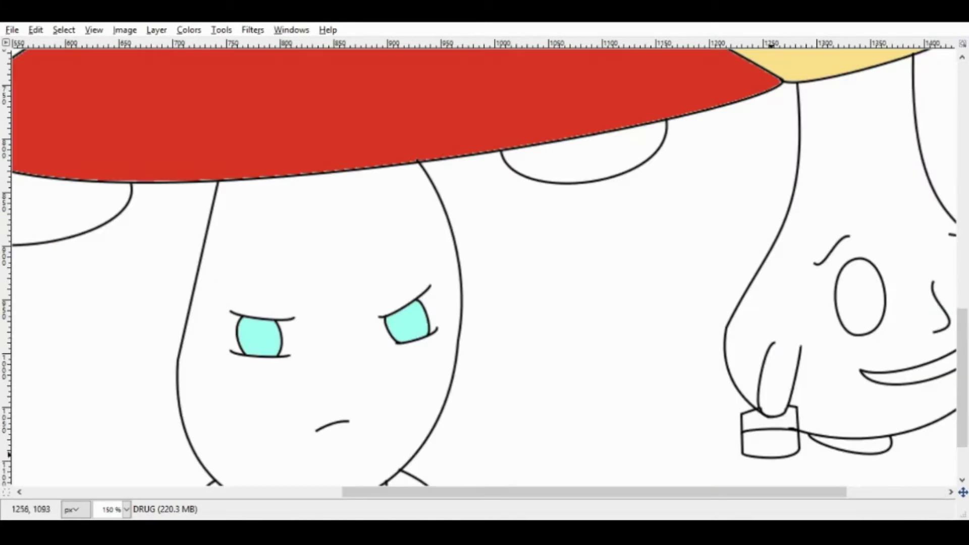
pyautogui.click(769, 443)
pyautogui.scroll(-3, 771, 443)
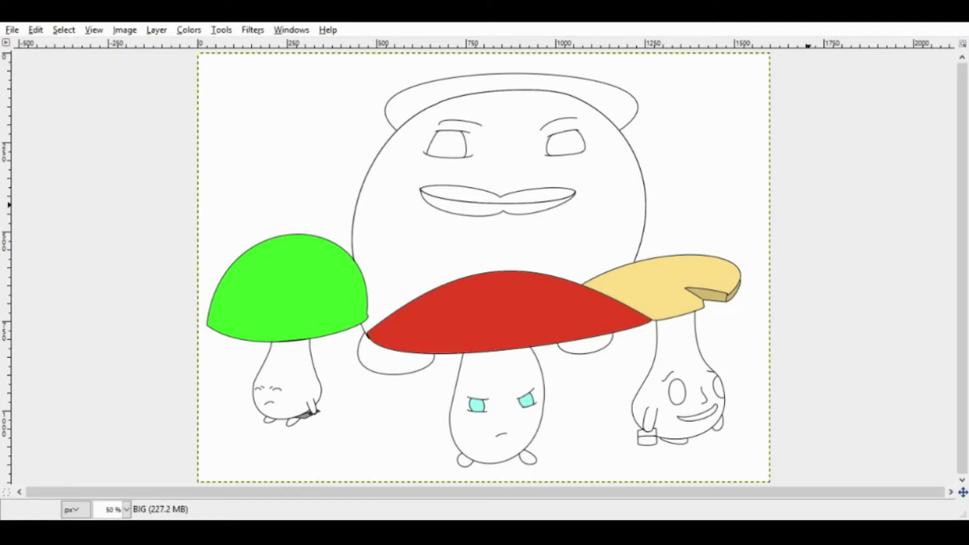
# Fill the large back character's body and feet with purple, its lower lip with dark red and its upper lip with crimson.
pyautogui.click(444, 254)
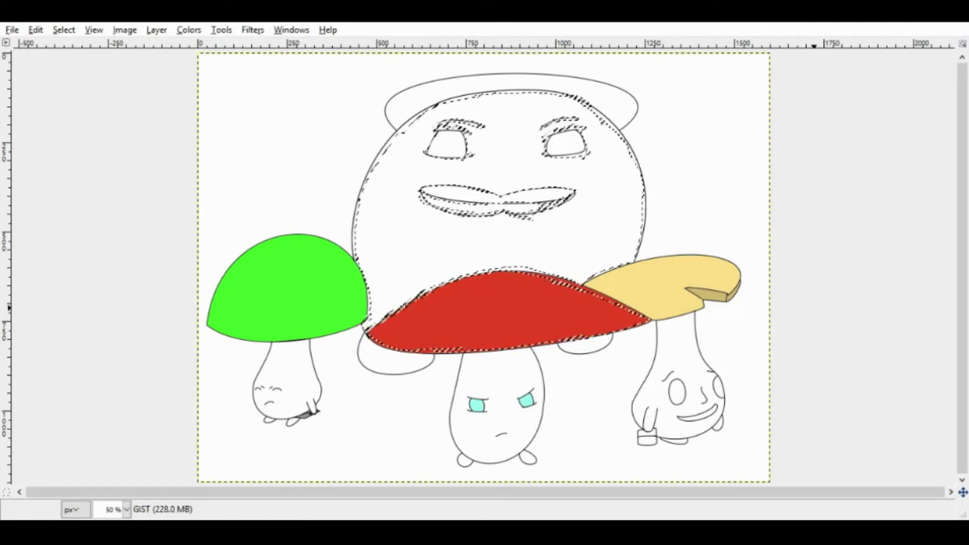
pyautogui.click(600, 227)
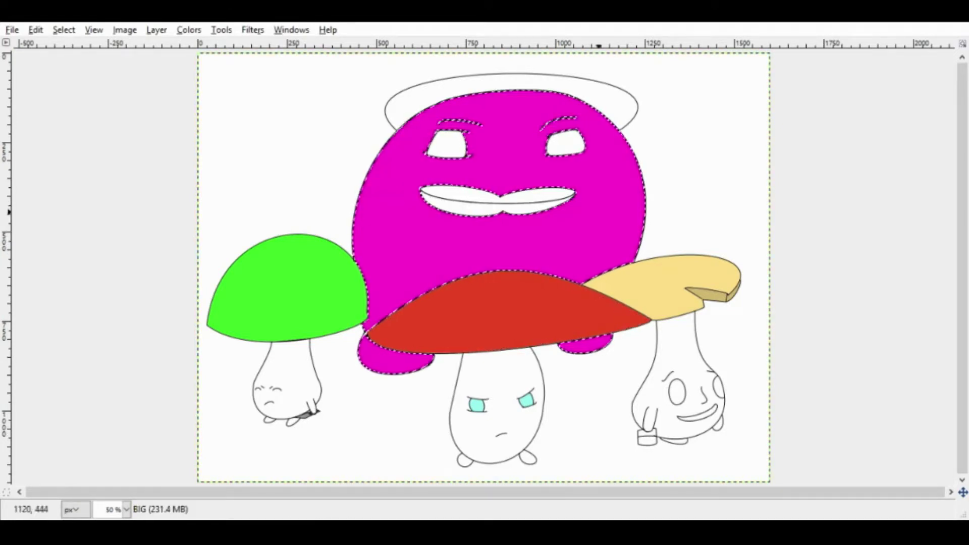
pyautogui.click(550, 197)
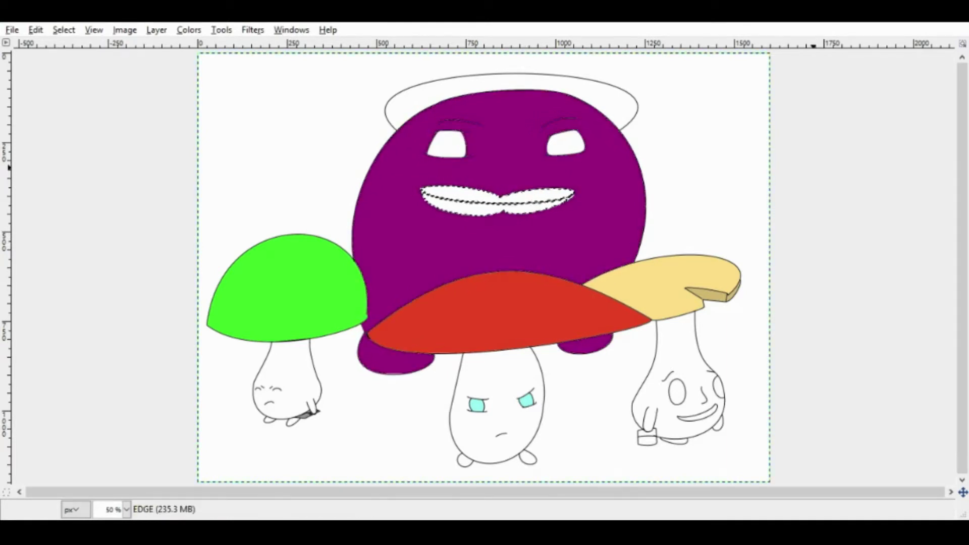
pyautogui.click(462, 206)
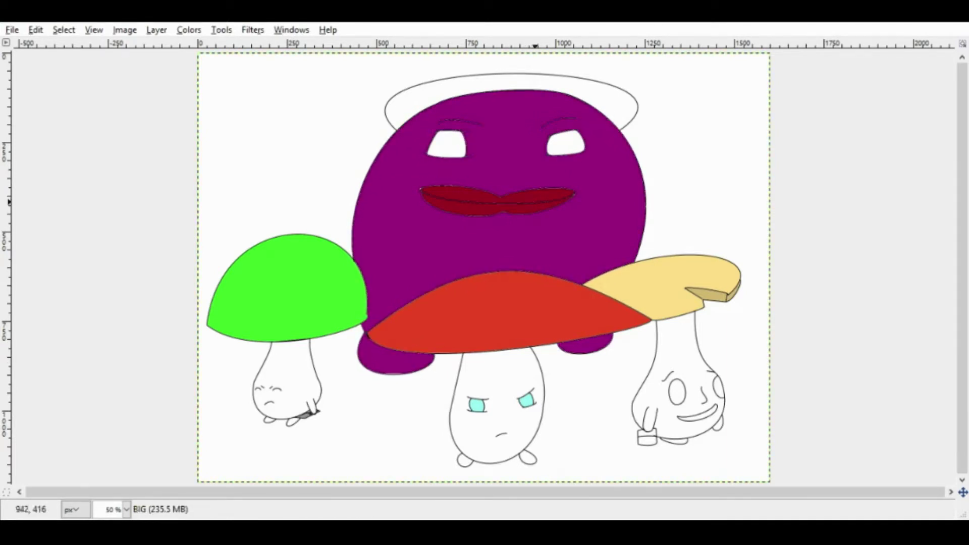
pyautogui.click(522, 200)
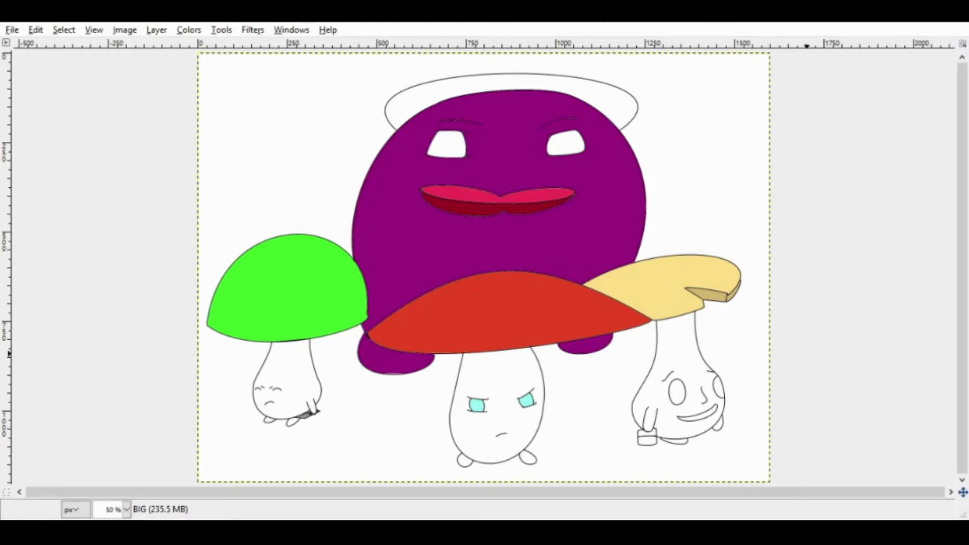
# Fill the large character's eyes with yellow and recolor its body and feet to a lighter pinkish purple.
pyautogui.click(565, 144)
pyautogui.click(445, 145)
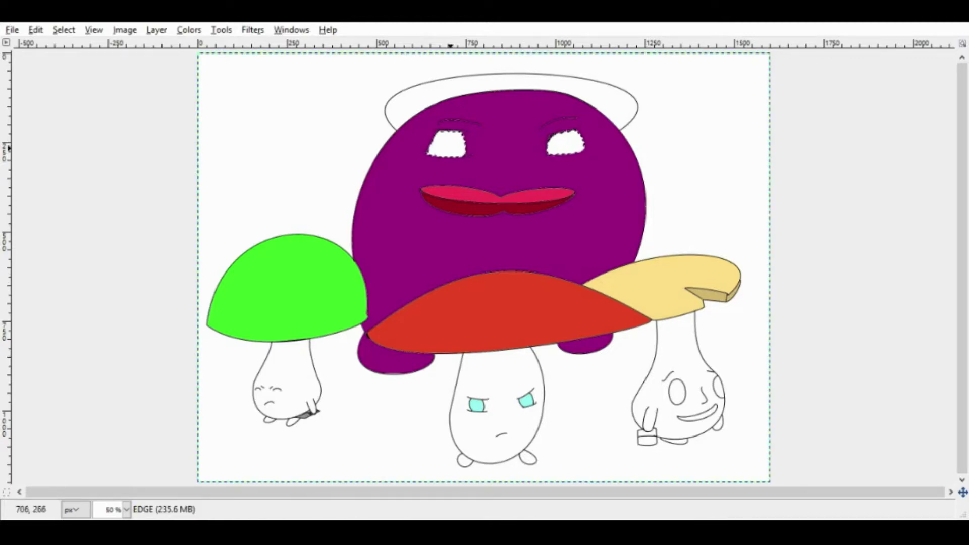
pyautogui.click(408, 164)
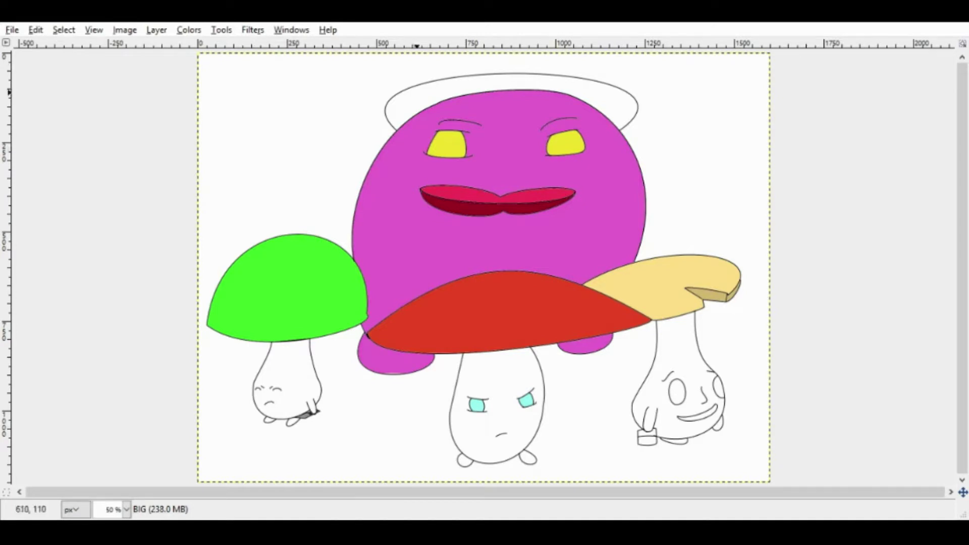
# Select the curved cap area behind the large character's head and fill it with bright yellow.
pyautogui.click(509, 81)
pyautogui.click(510, 81)
pyautogui.click(509, 81)
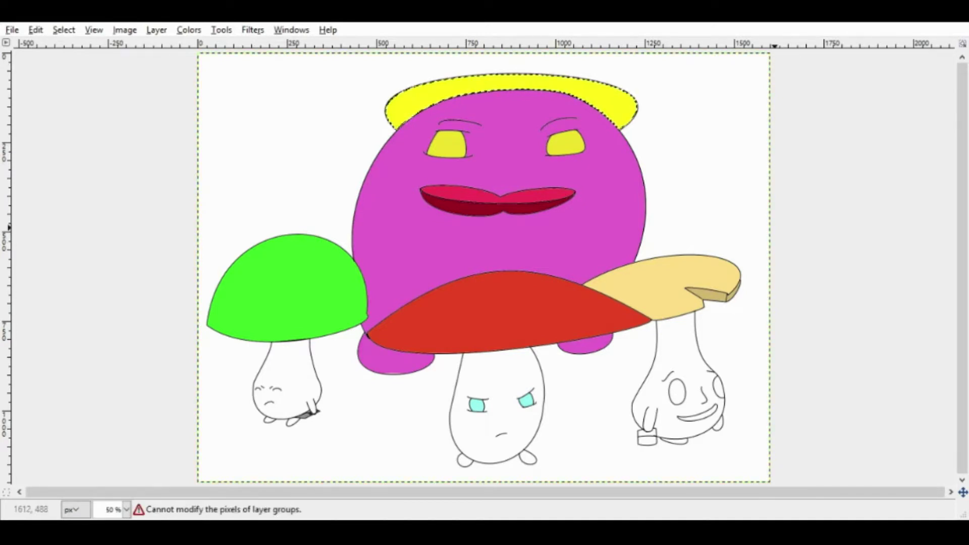
# Draw a radial gradient on the background, fading from a white glow behind the large character to black around the canvas edges.
pyautogui.press('-')
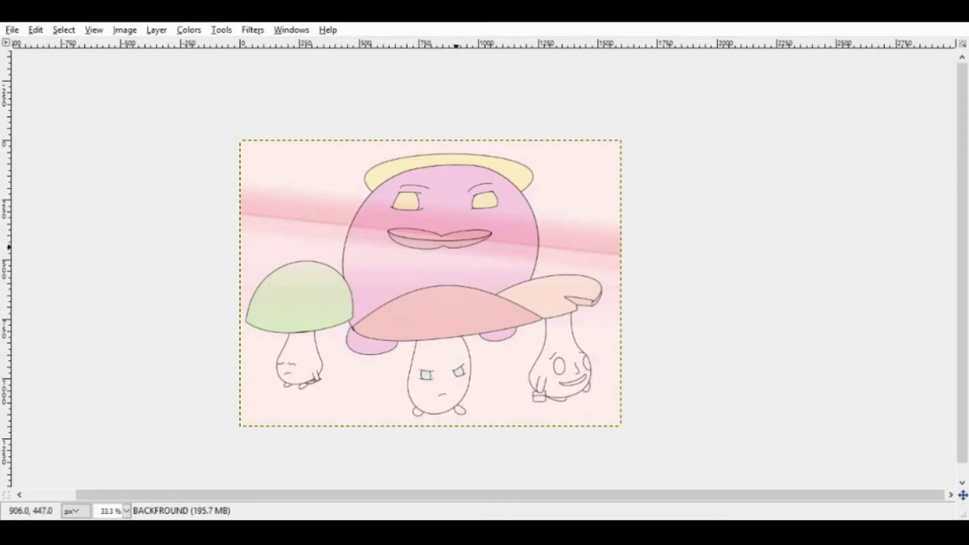
pyautogui.moveTo(443, 216); pyautogui.dragTo(429, 296)
pyautogui.moveTo(427, 258); pyautogui.dragTo(429, 320)
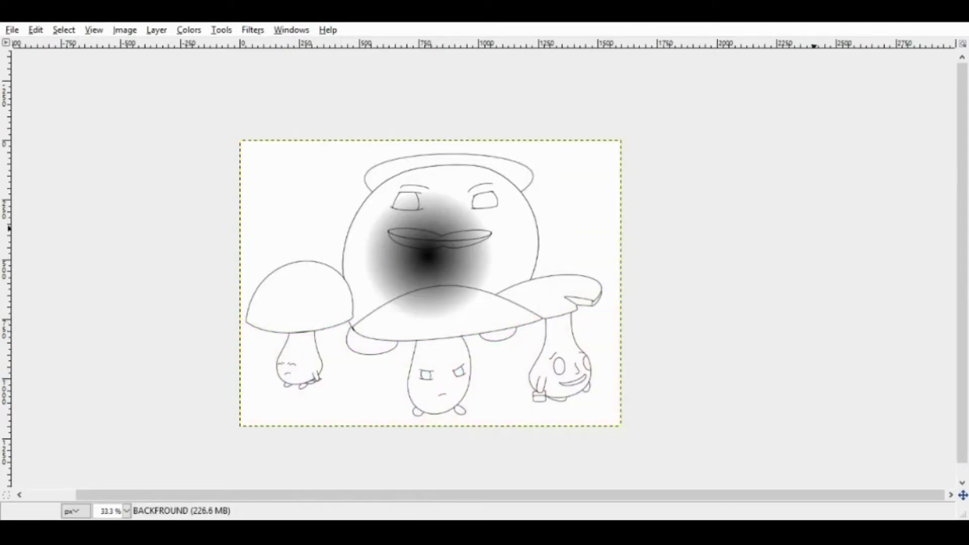
pyautogui.moveTo(443, 264); pyautogui.dragTo(460, 266)
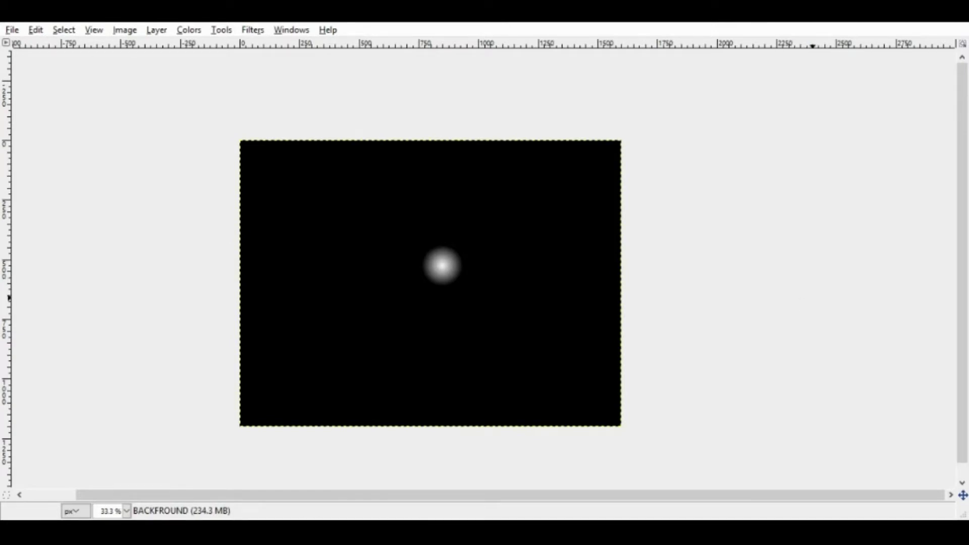
pyautogui.moveTo(427, 279); pyautogui.dragTo(550, 307)
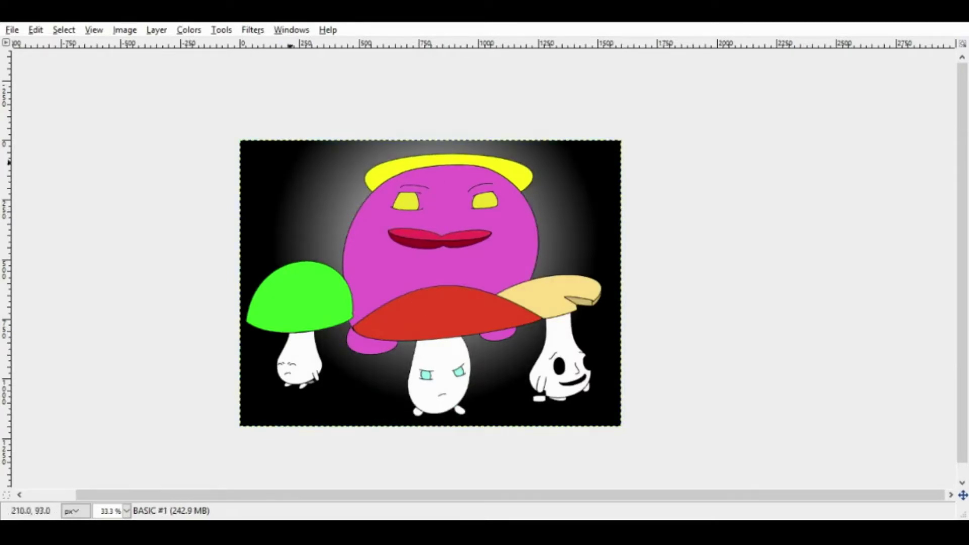
# Select the right mushroom's eyes and fill them with white.
pyautogui.click(483, 197)
pyautogui.click(815, 361)
pyautogui.hotkey('ctrl', 'z')
pyautogui.hotkey('ctrl', 'z')
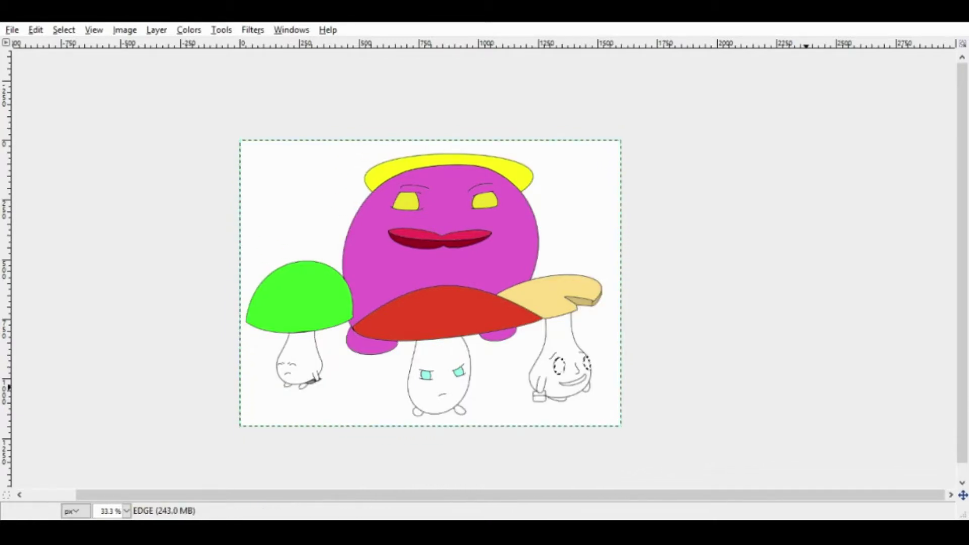
pyautogui.hotkey('ctrl', 'y')
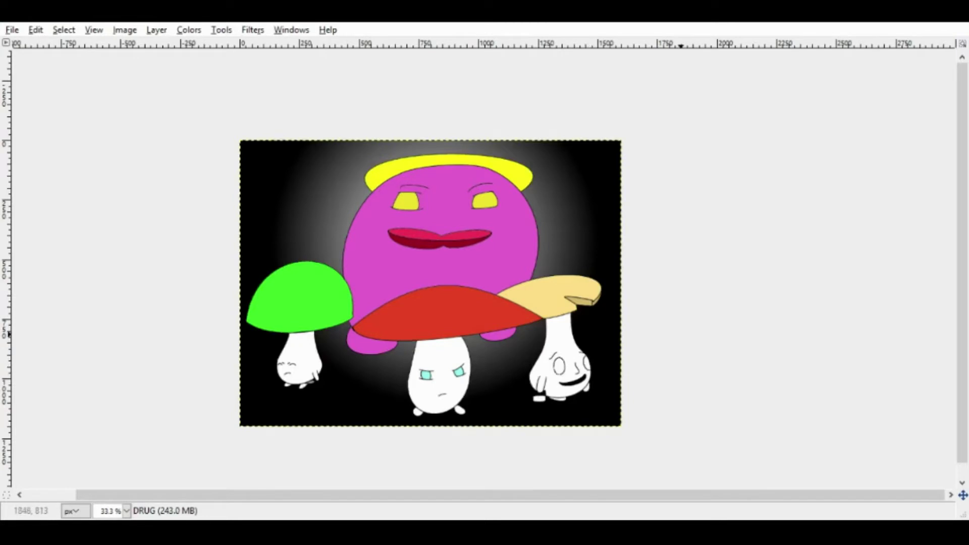
pyautogui.hotkey('ctrl', 'y')
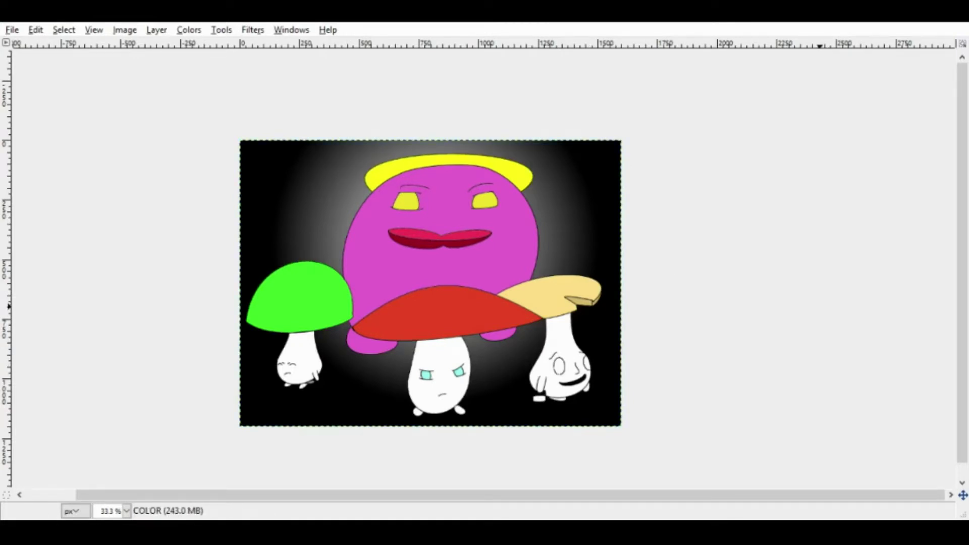
# Outline spiky lashes above the large character's left eye with Free Select and fill them with black.
pyautogui.hscroll(2, 484, 278)
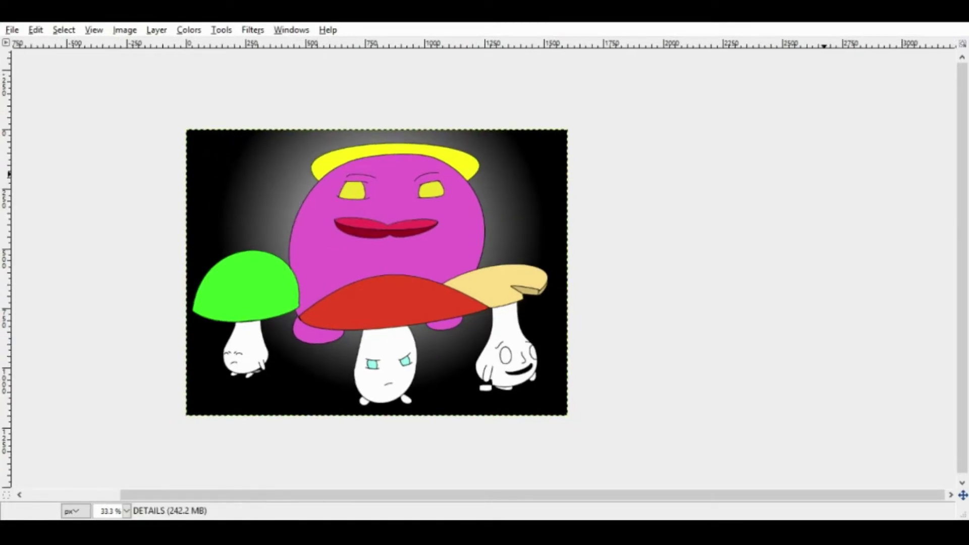
pyautogui.press('2')
pyautogui.scroll(4, 286, 253)
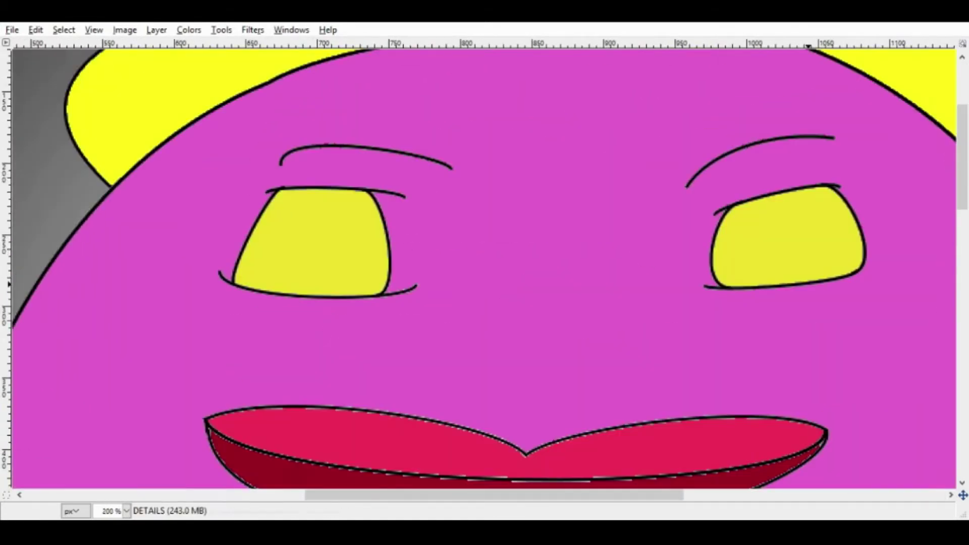
pyautogui.press('f')
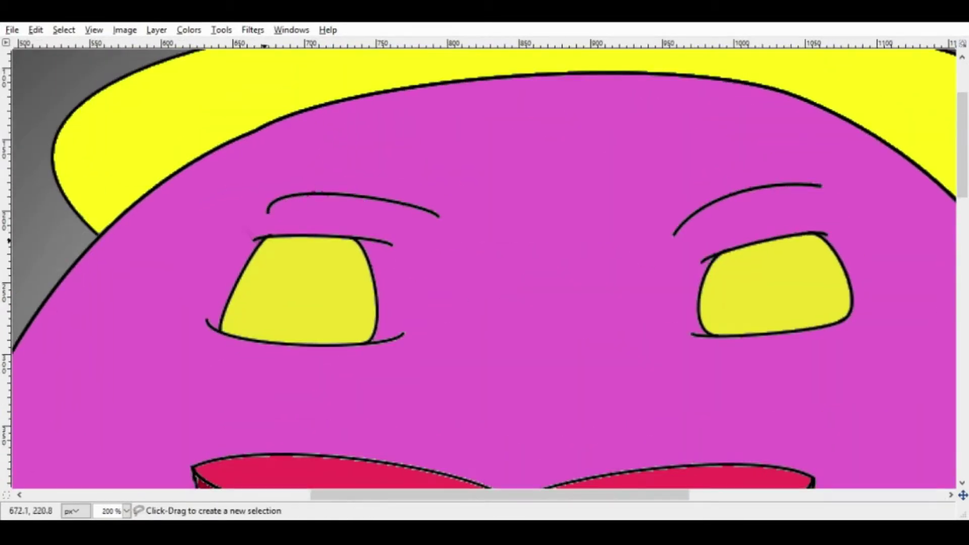
pyautogui.press('3')
pyautogui.click(253, 240)
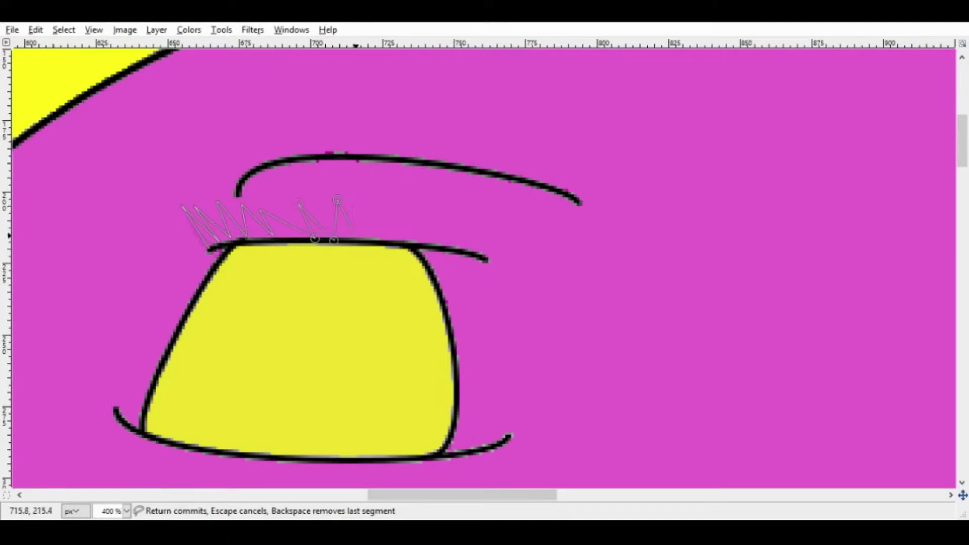
pyautogui.press('Return')
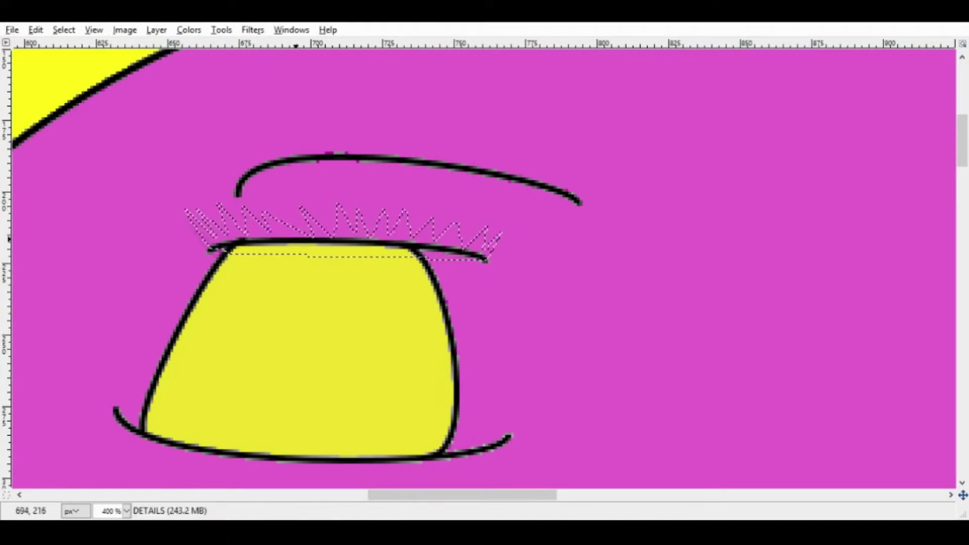
pyautogui.hotkey('ctrl', ',')
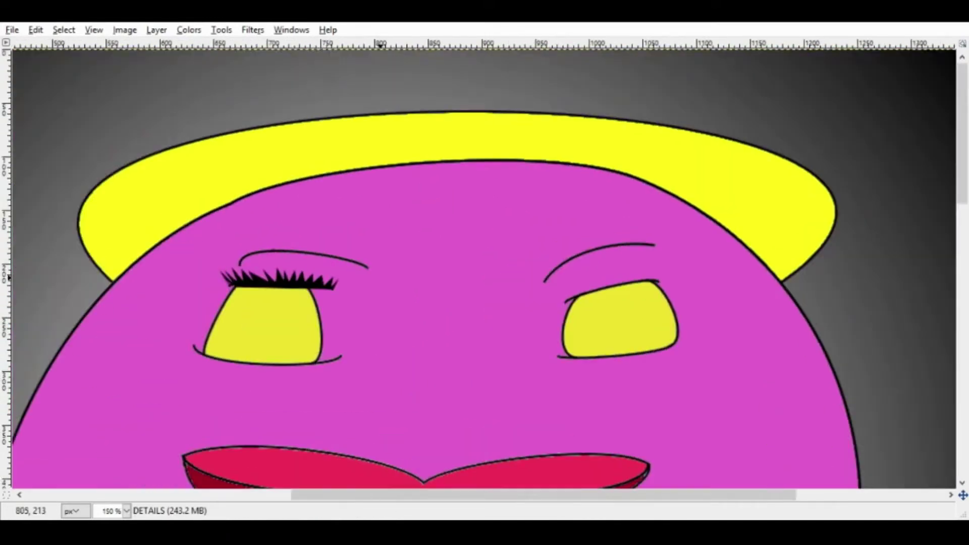
# Stroke a black path along the upper lid of the large character's right eye and smudge it upward into lashes.
pyautogui.scroll(2, 379, 276)
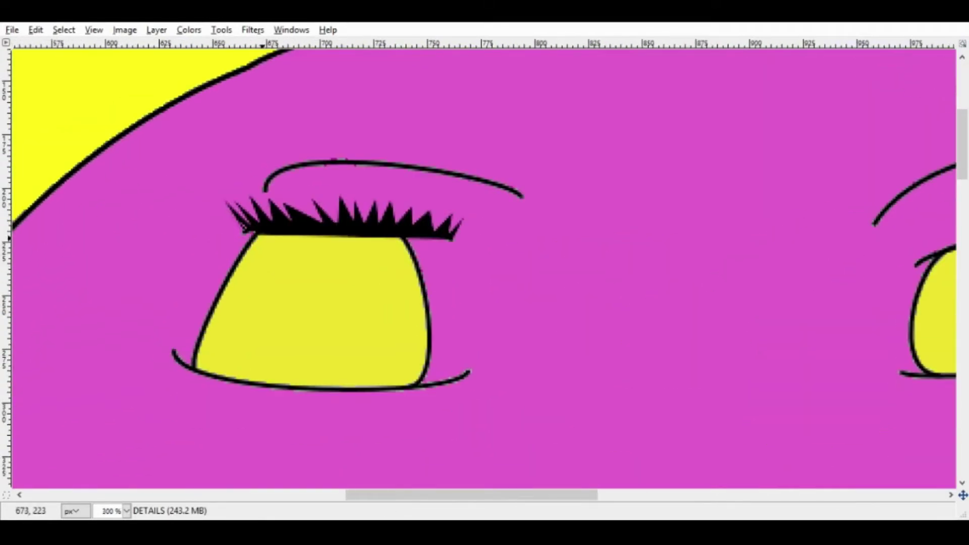
pyautogui.hscroll(5, 235, 220)
pyautogui.press('b')
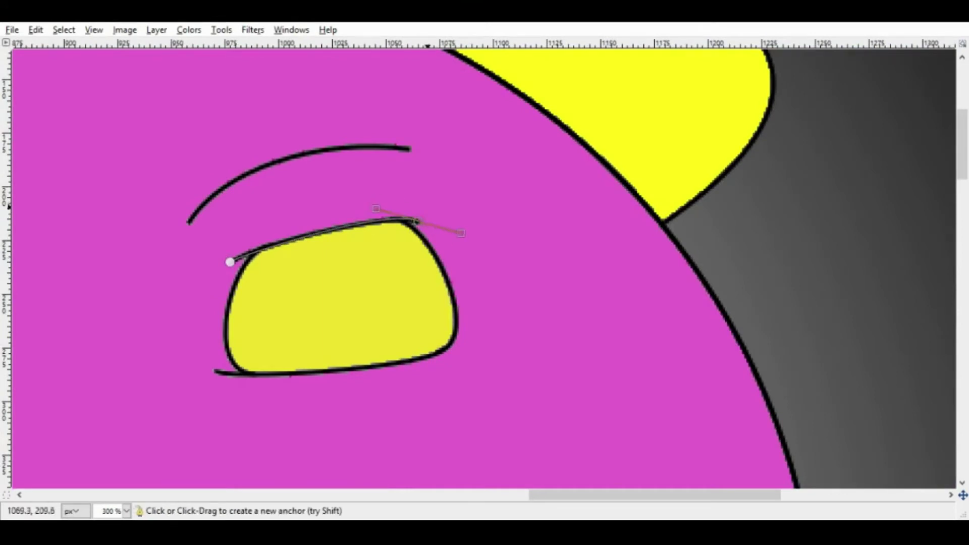
pyautogui.press('p')
pyautogui.moveTo(227, 260); pyautogui.dragTo(427, 217)
pyautogui.press('s')
pyautogui.moveTo(323, 222)
pyautogui.mouseDown()
pyautogui.moveTo(421, 202)
pyautogui.moveTo(303, 214)
pyautogui.mouseUp()
pyautogui.press('1')
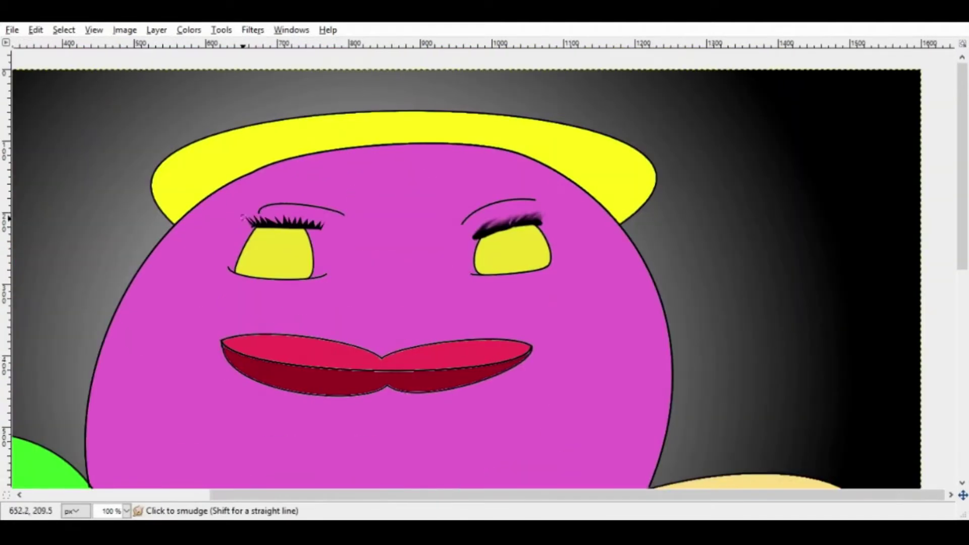
pyautogui.scroll(-1, 294, 222)
pyautogui.press('-')
pyautogui.press('-')
pyautogui.press('-')
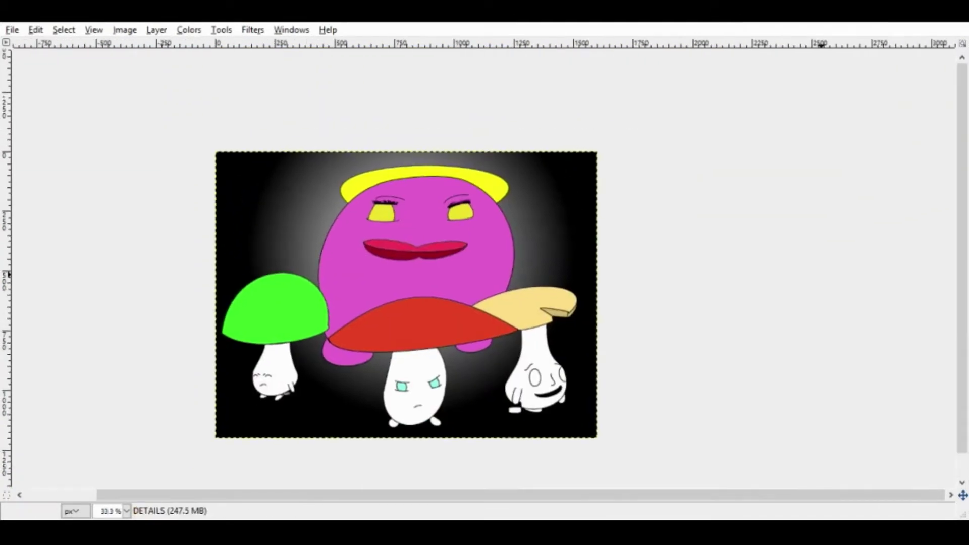
# Try to paint darker red shading along the lower edge of the middle mushroom's selected cap.
pyautogui.press('1')
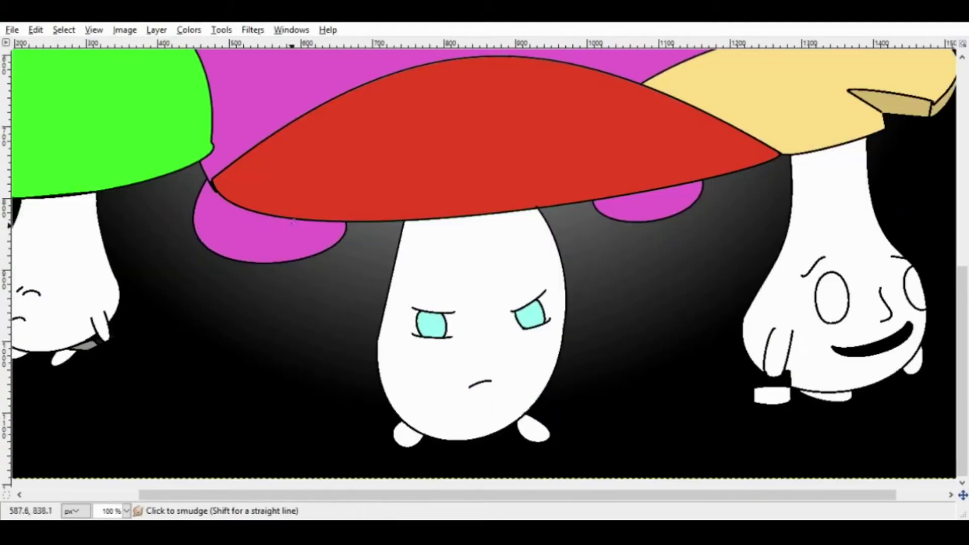
pyautogui.click(574, 149)
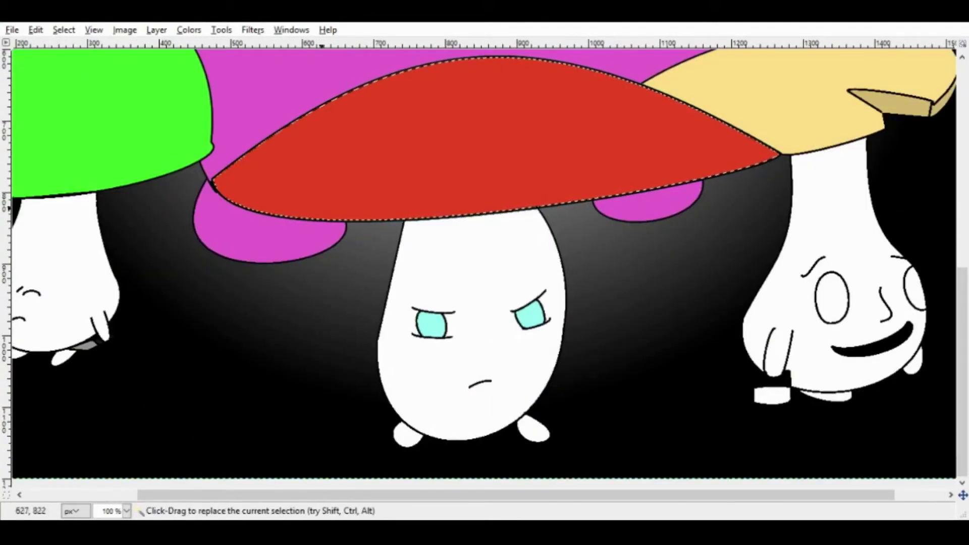
pyautogui.moveTo(218, 191)
pyautogui.mouseDown()
pyautogui.moveTo(291, 207)
pyautogui.moveTo(479, 212)
pyautogui.moveTo(773, 158)
pyautogui.mouseUp()
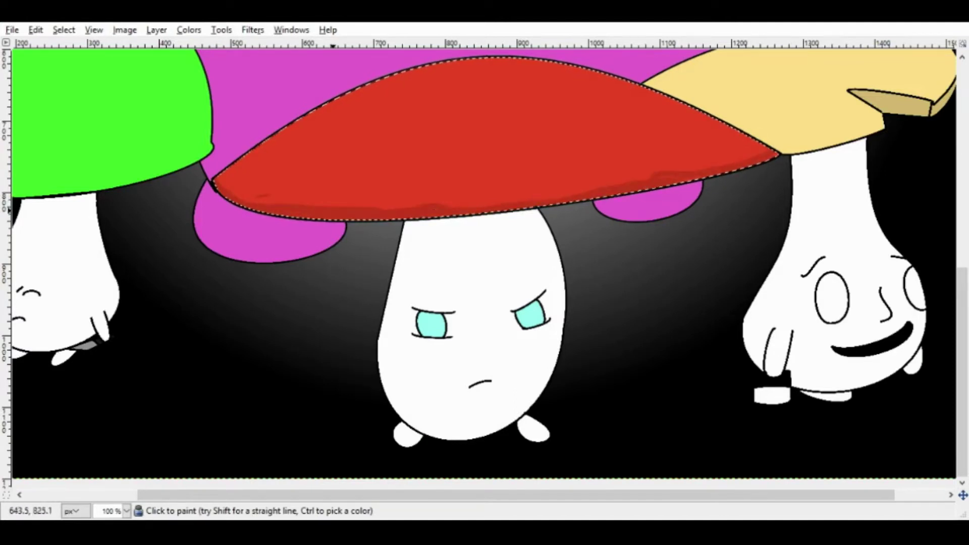
pyautogui.hotkey('ctrl', 'z')
pyautogui.hotkey('ctrl', 'shift', 'a')
pyautogui.press('b')
pyautogui.click(218, 173)
pyautogui.moveTo(749, 137)
pyautogui.mouseDown()
pyautogui.moveTo(779, 130)
pyautogui.moveTo(780, 153)
pyautogui.mouseUp()
pyautogui.keyDown('ctrl'); pyautogui.click(218, 173); pyautogui.keyUp('ctrl')
pyautogui.moveTo(199, 244); pyautogui.dragTo(207, 259)
pyautogui.hotkey('shift', 'v')
pyautogui.hotkey('ctrl', ',')
pyautogui.hotkey('ctrl', 'z')
pyautogui.hotkey('ctrl', 'shift', 'a')
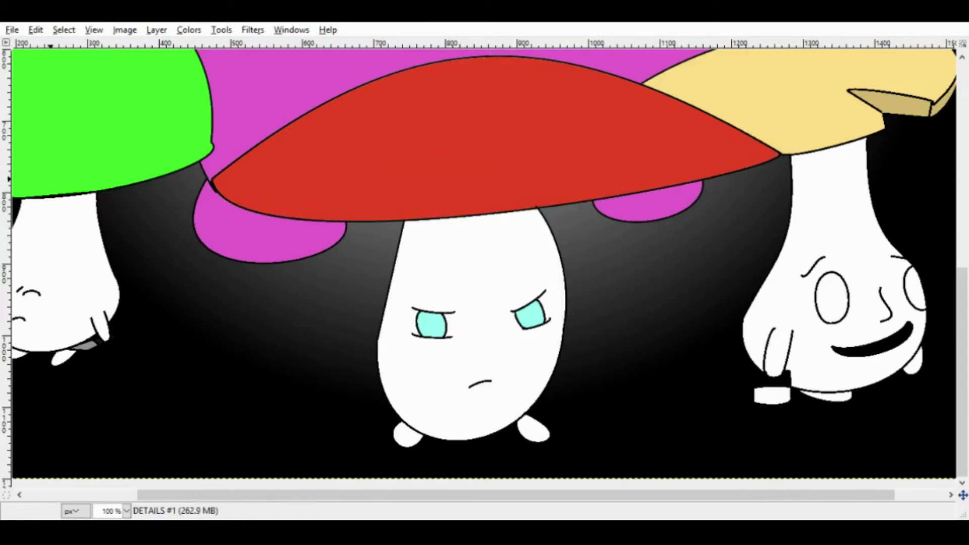
# Outline a thin curved strip along the red cap's lower edge with a path, select it and fill it with darker red.
pyautogui.click(214, 175)
pyautogui.click(778, 153)
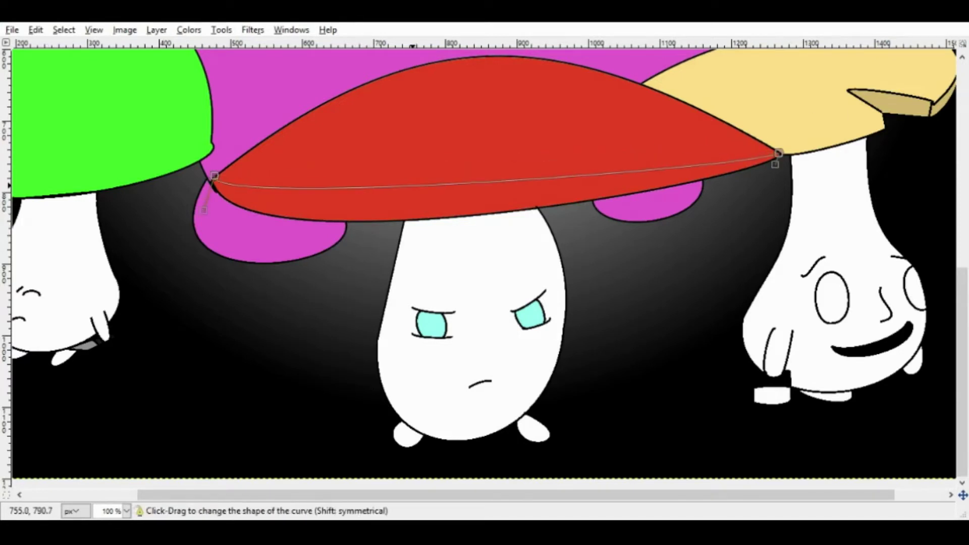
pyautogui.moveTo(215, 177); pyautogui.dragTo(190, 255)
pyautogui.hotkey('shift', 'v')
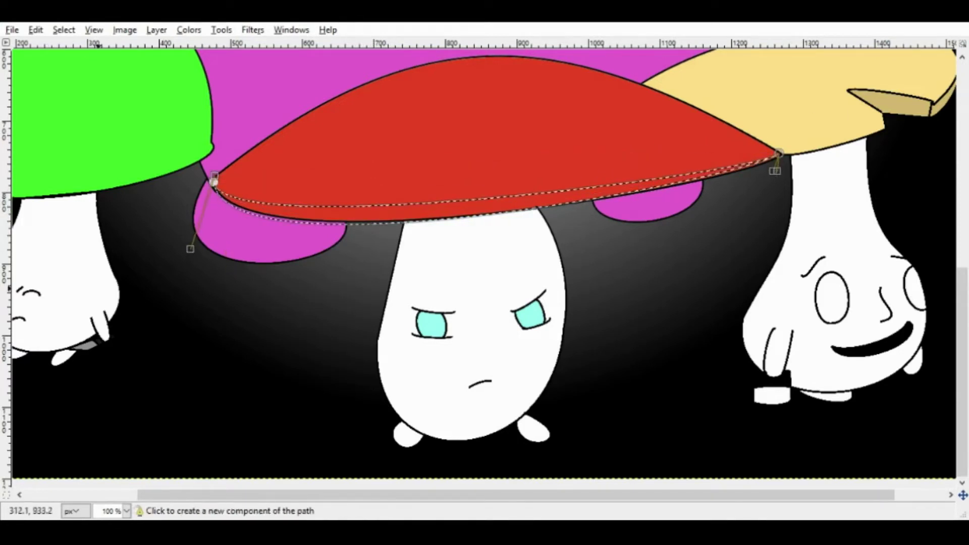
pyautogui.hotkey('ctrl', ',')
pyautogui.hotkey('ctrl', 'shift', 'a')
# Outline the top of the middle mushroom's stem with a path, select the area below the cap and shade it light grey.
pyautogui.scroll(-3, 388, 307)
pyautogui.click(385, 195)
pyautogui.moveTo(548, 180); pyautogui.dragTo(606, 159)
pyautogui.click(527, 137)
pyautogui.click(394, 152)
pyautogui.hotkey('ctrl', 'z')
pyautogui.hotkey('ctrl', 'z')
pyautogui.click(392, 150)
pyautogui.moveTo(464, 181); pyautogui.dragTo(457, 199)
pyautogui.hotkey('ctrl', 'z')
pyautogui.press('Return')
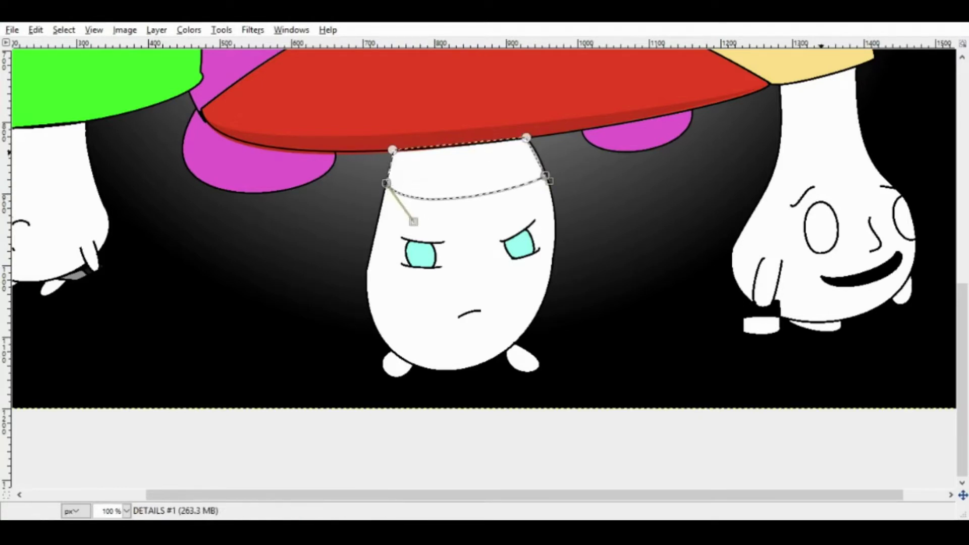
pyautogui.hotkey('ctrl', 'shift', 'a')
pyautogui.hotkey('ctrl', ',')
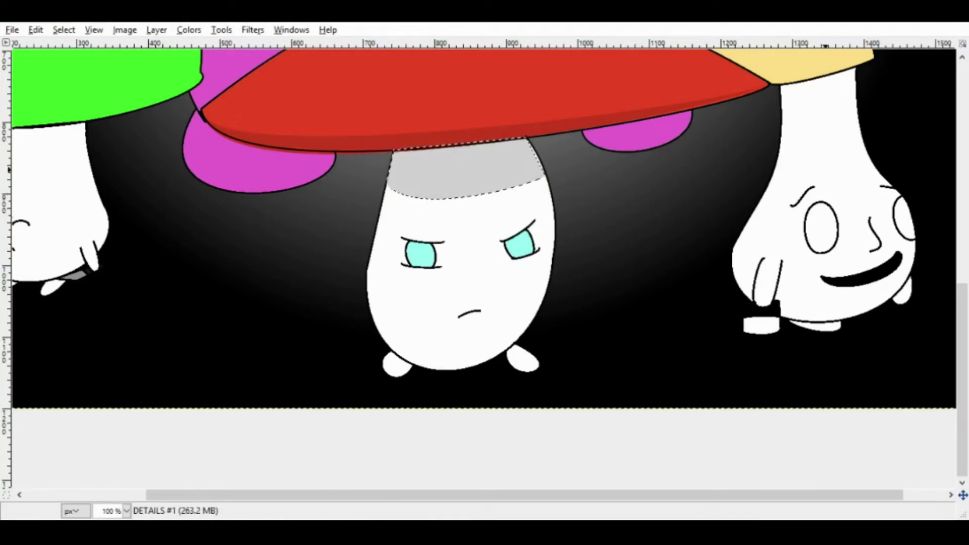
# Try to outline and select a thin strip along the lower side of the middle mushroom's body with a path.
pyautogui.scroll(-3, 485, 227)
pyautogui.hscroll(-1, 485, 227)
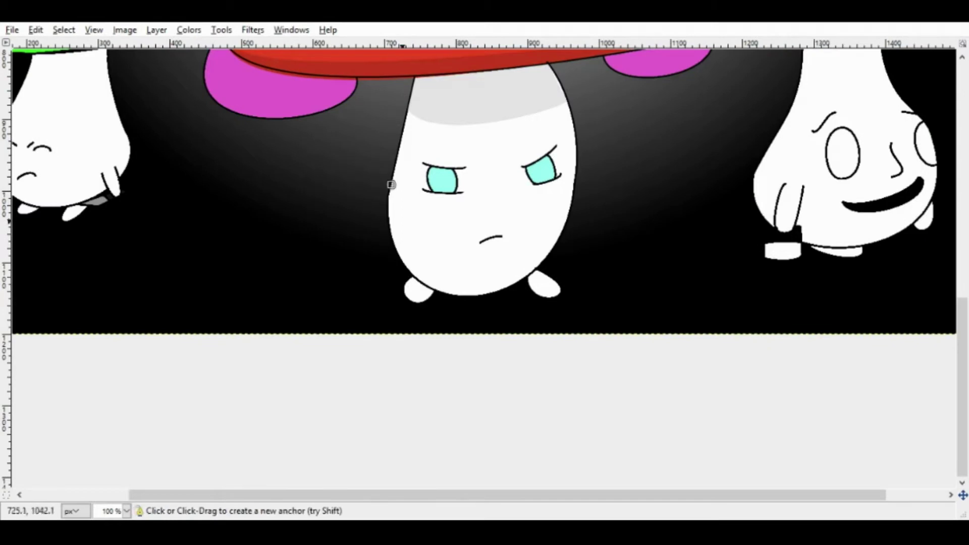
pyautogui.moveTo(393, 196); pyautogui.dragTo(379, 191)
pyautogui.moveTo(423, 285); pyautogui.dragTo(394, 277)
pyautogui.scroll(2, 394, 277)
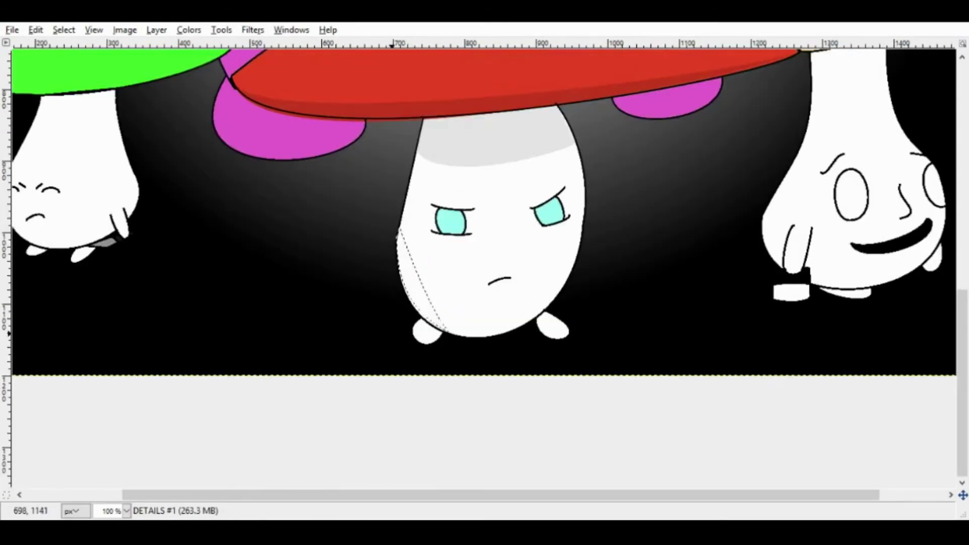
# Try to outline the top of the green mushroom's stem with a curved path.
pyautogui.hscroll(4, 154, 306)
pyautogui.press('p')
pyautogui.scroll(2, 154, 306)
pyautogui.hscroll(6, 309, 269)
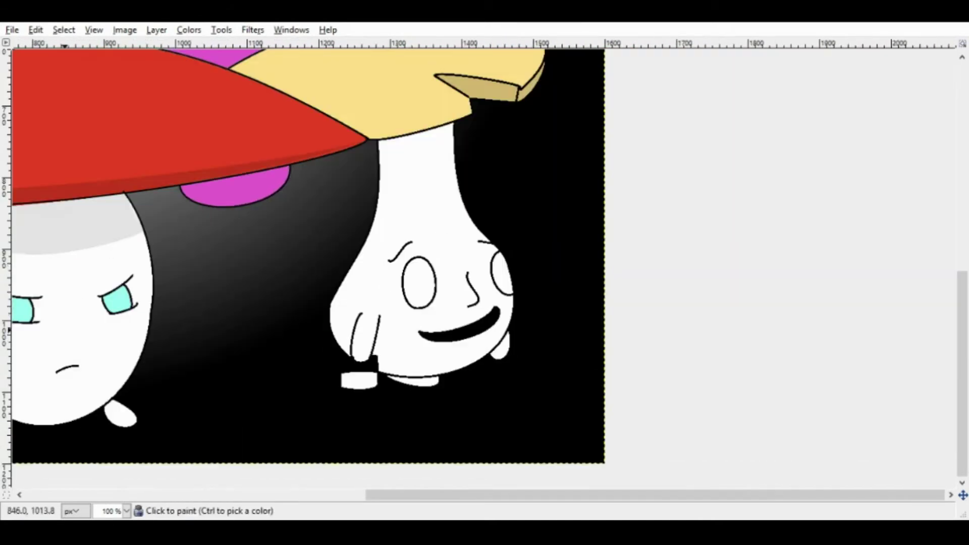
pyautogui.scroll(-2, 413, 286)
pyautogui.hscroll(-15, 414, 287)
pyautogui.scroll(3, 353, 272)
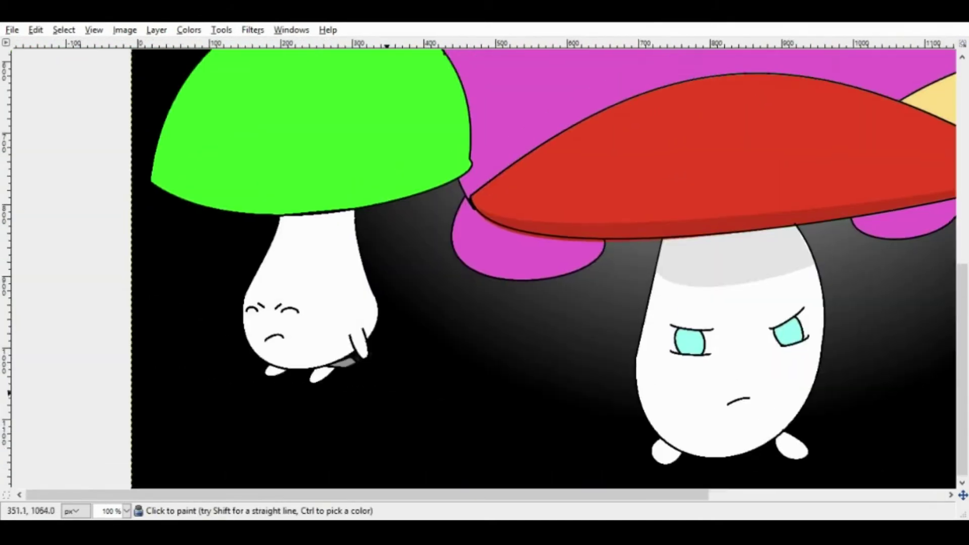
pyautogui.press('b')
pyautogui.click(255, 226)
pyautogui.click(242, 263)
pyautogui.moveTo(333, 262); pyautogui.dragTo(349, 251)
pyautogui.click(328, 218)
pyautogui.moveTo(287, 266); pyautogui.dragTo(288, 276)
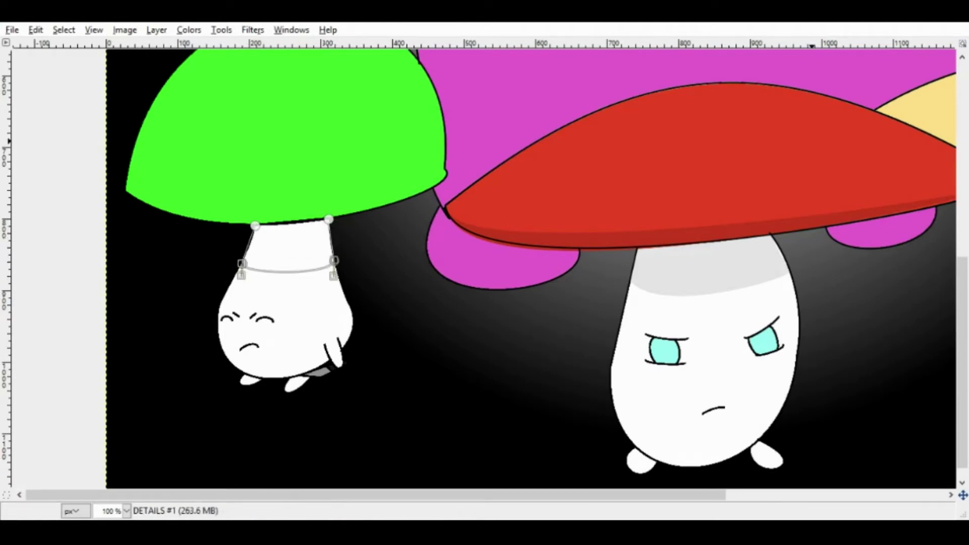
pyautogui.hscroll(7, 246, 146)
pyautogui.hscroll(-7, 246, 145)
# Outline the left part of the green cap with a curved path, select it and fill it with darker green.
pyautogui.scroll(3, 246, 145)
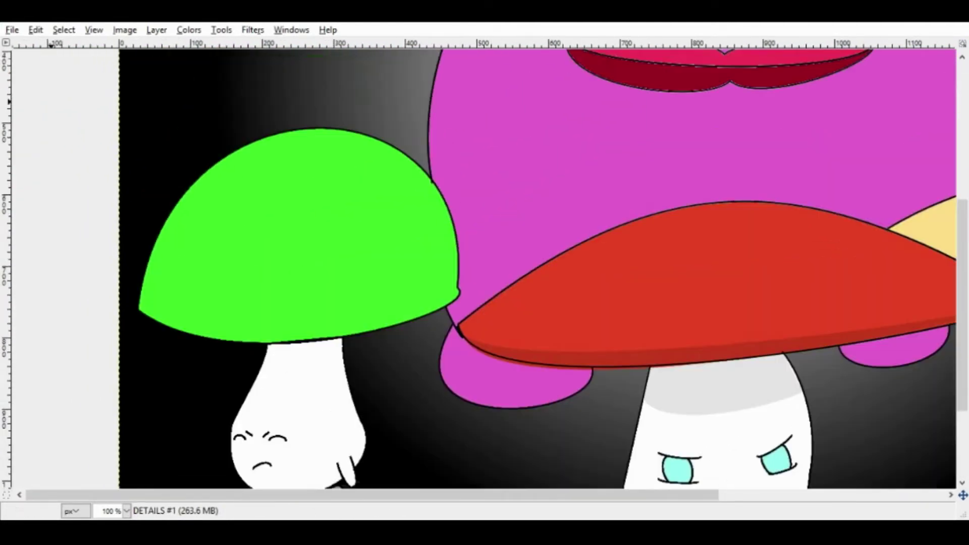
pyautogui.moveTo(138, 310); pyautogui.dragTo(195, 158)
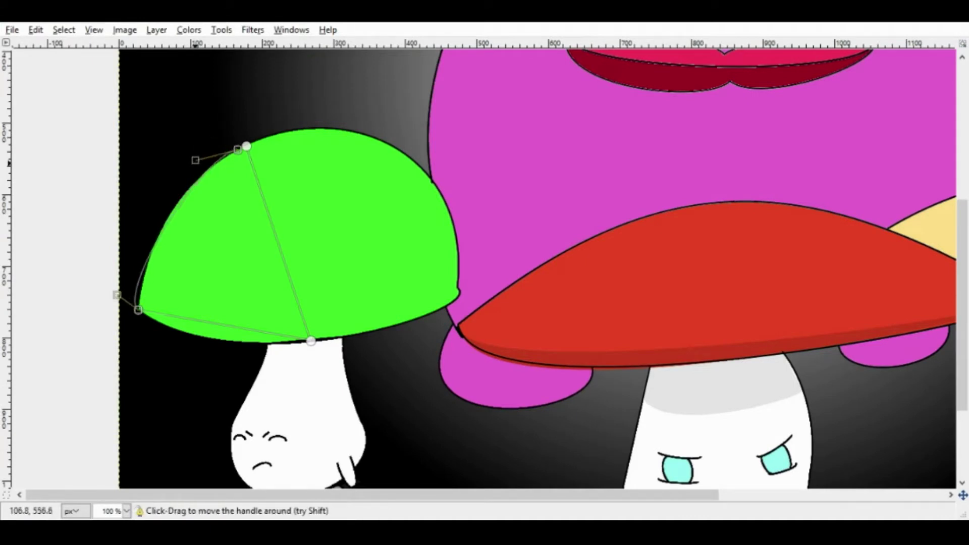
pyautogui.moveTo(305, 323); pyautogui.dragTo(340, 229)
pyautogui.hotkey('shift', 'v')
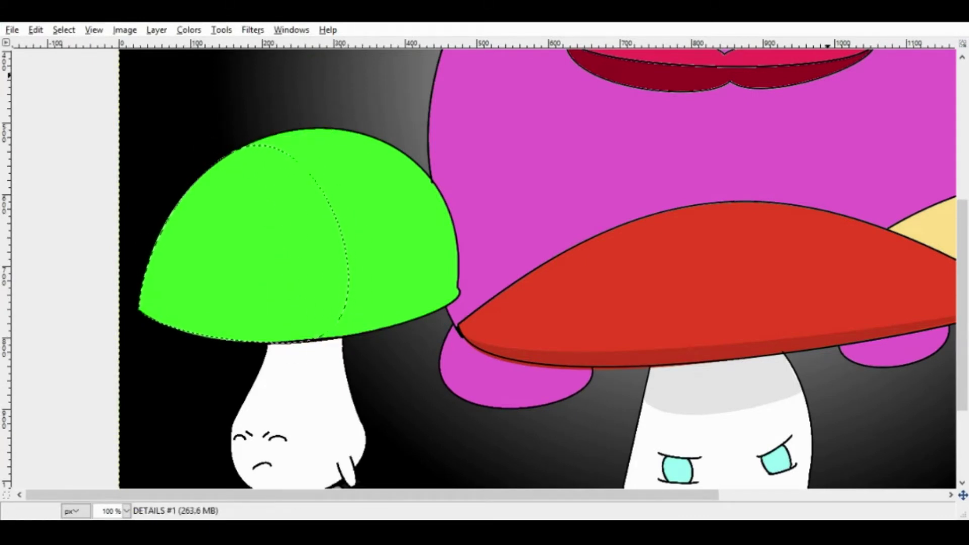
pyautogui.click(172, 326)
# Try to fill the area under a curved path across the red cap with darker red.
pyautogui.scroll(-4, 354, 283)
pyautogui.hscroll(8, 353, 283)
pyautogui.click(199, 255)
pyautogui.click(765, 228)
pyautogui.moveTo(489, 237); pyautogui.dragTo(380, 167)
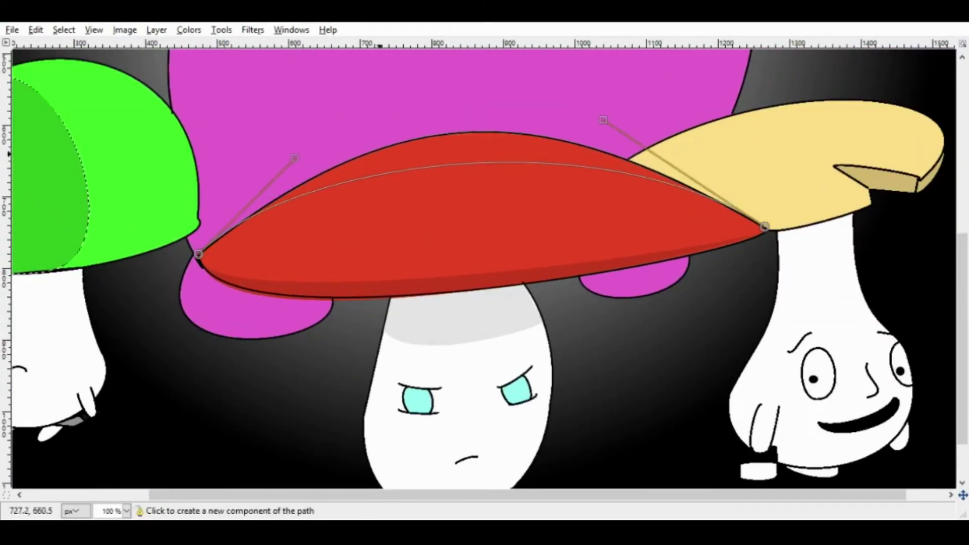
pyautogui.hotkey('shift', 'v')
pyautogui.click(335, 237)
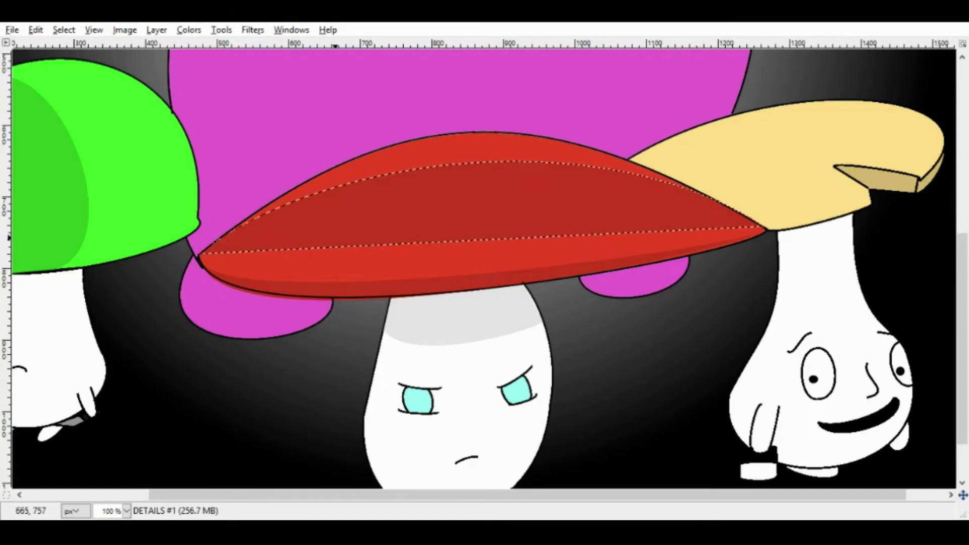
# Try to select the lower part of the red cap with a freehand outline.
pyautogui.press('f')
pyautogui.click(198, 254)
pyautogui.click(754, 226)
pyautogui.click(732, 242)
pyautogui.click(391, 288)
pyautogui.click(217, 272)
pyautogui.click(198, 254)
pyautogui.press('Return')
# Erase the grey shading below the middle mushroom's cap and the darker red strip along the cap's lower edge.
pyautogui.scroll(-2, 212, 253)
pyautogui.hscroll(-1, 212, 252)
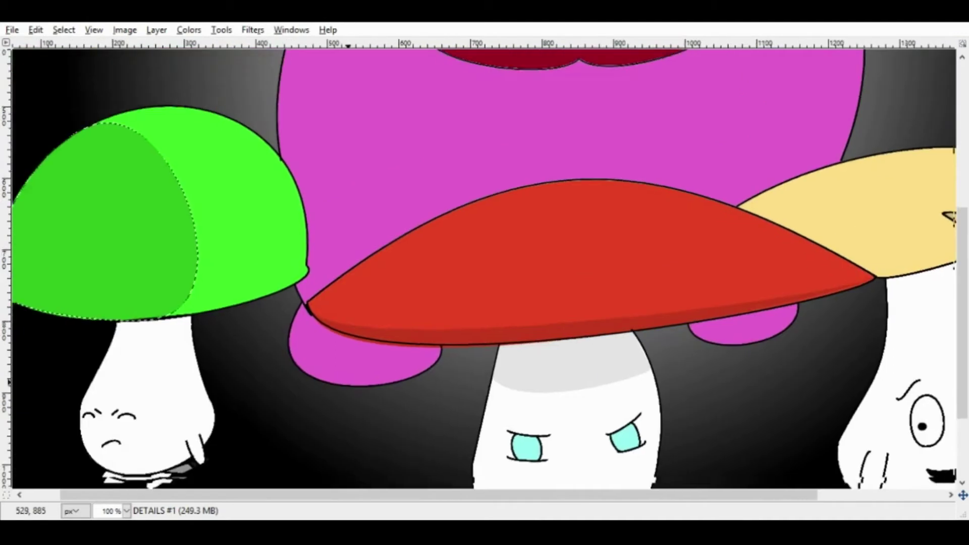
pyautogui.scroll(-3, 477, 252)
pyautogui.hscroll(-1, 478, 252)
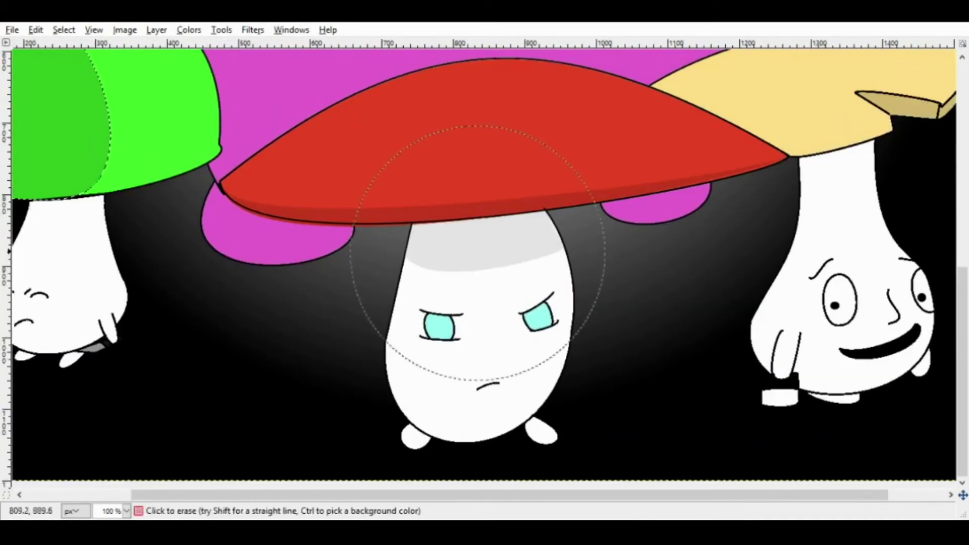
pyautogui.moveTo(469, 238); pyautogui.dragTo(593, 214)
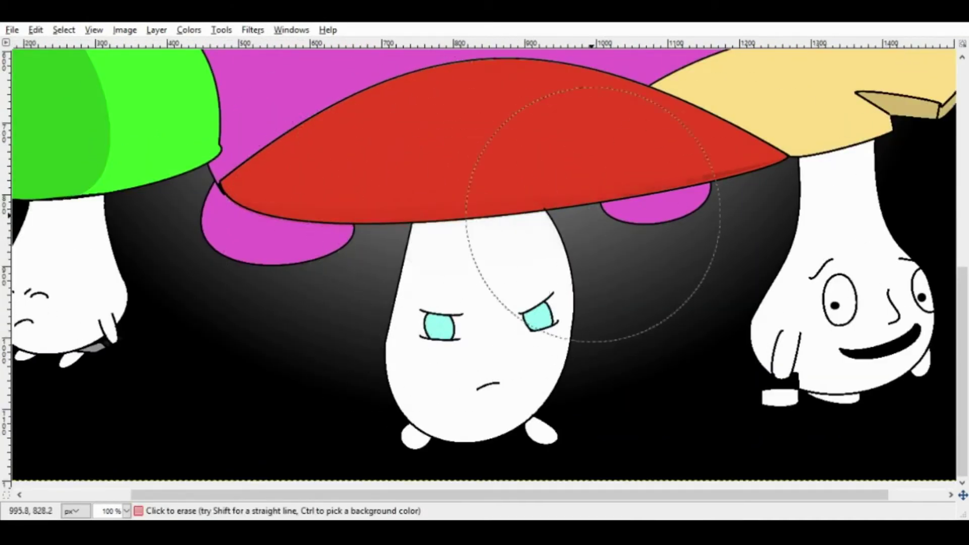
pyautogui.hscroll(-4, 593, 214)
pyautogui.press('b')
pyautogui.click(228, 189)
pyautogui.click(250, 338)
pyautogui.moveTo(242, 275); pyautogui.dragTo(245, 218)
pyautogui.hotkey('ctrl', 'z')
pyautogui.moveTo(183, 311); pyautogui.dragTo(201, 348)
pyautogui.moveTo(257, 338); pyautogui.dragTo(304, 317)
pyautogui.moveTo(232, 194); pyautogui.dragTo(258, 239)
pyautogui.moveTo(200, 348); pyautogui.dragTo(204, 354)
pyautogui.moveTo(259, 240); pyautogui.dragTo(258, 229)
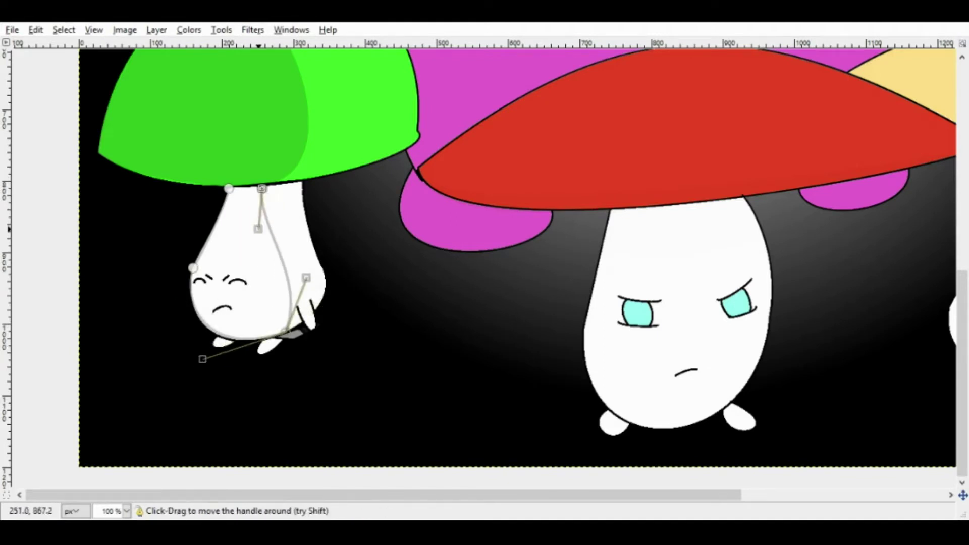
pyautogui.press('Escape')
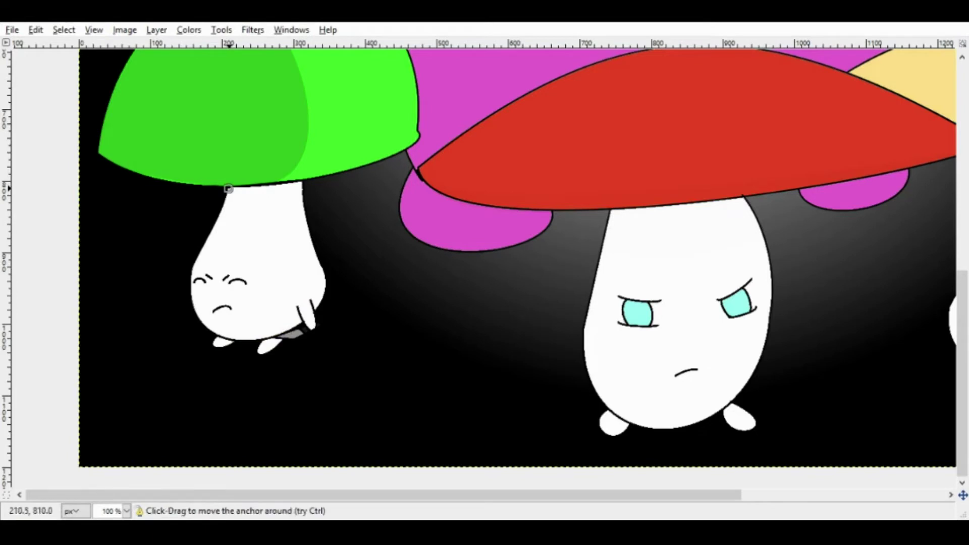
# Outline the face side of the green mushroom's stem with a curved path, select it and fill it with grey.
pyautogui.moveTo(269, 335); pyautogui.dragTo(286, 333)
pyautogui.moveTo(228, 188); pyautogui.dragTo(277, 186)
pyautogui.hotkey('shift', 'v')
pyautogui.hotkey('ctrl', ',')
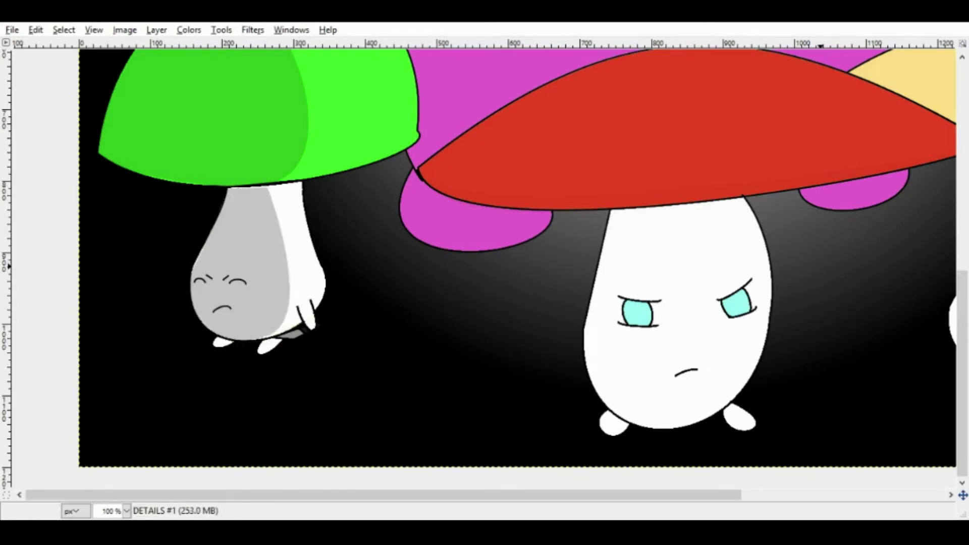
# Fill the green mushroom's feet with light grey and paint soft grey shading along the edge of its arm.
pyautogui.press('[')
pyautogui.press('[')
pyautogui.press('[')
pyautogui.press('[')
pyautogui.press('[')
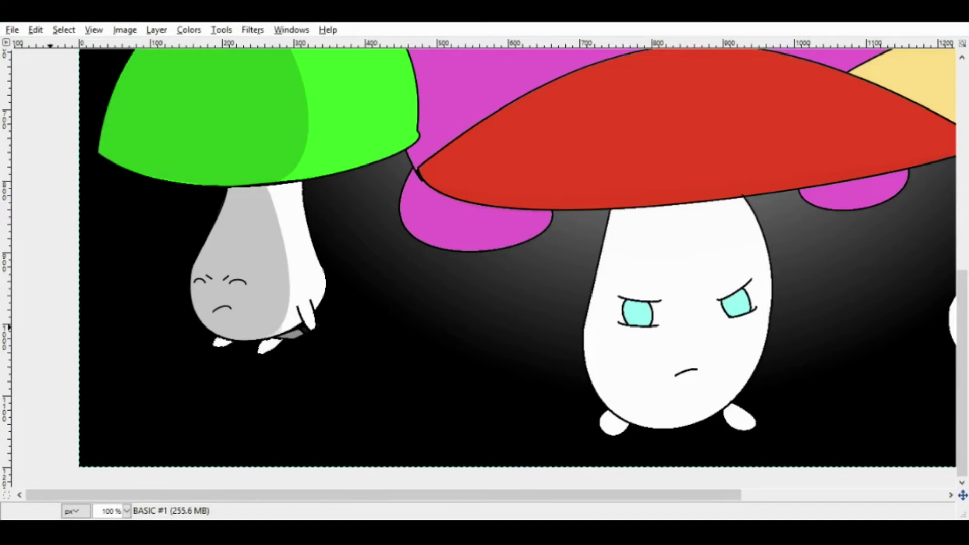
pyautogui.scroll(7, 326, 332)
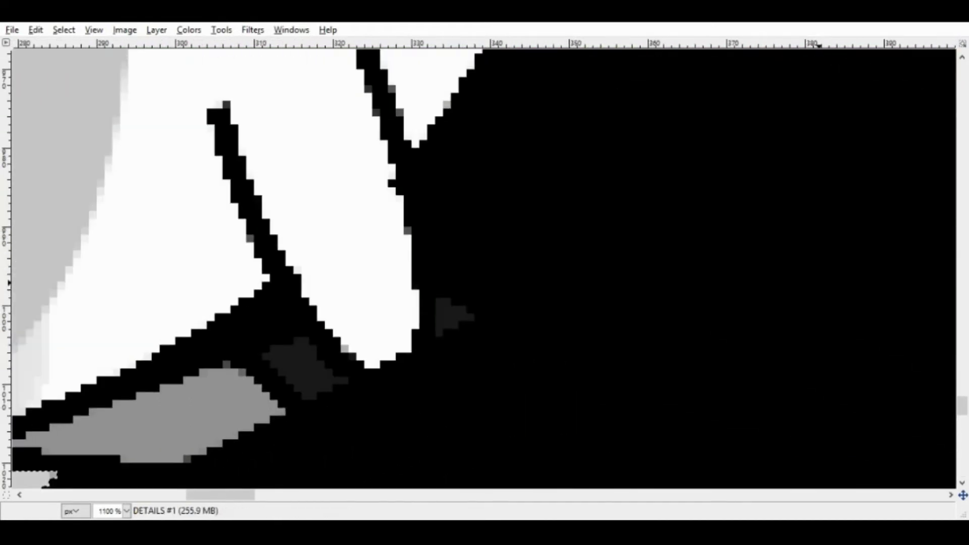
pyautogui.hotkey('ctrl', 's')
pyautogui.scroll(-3, 284, 282)
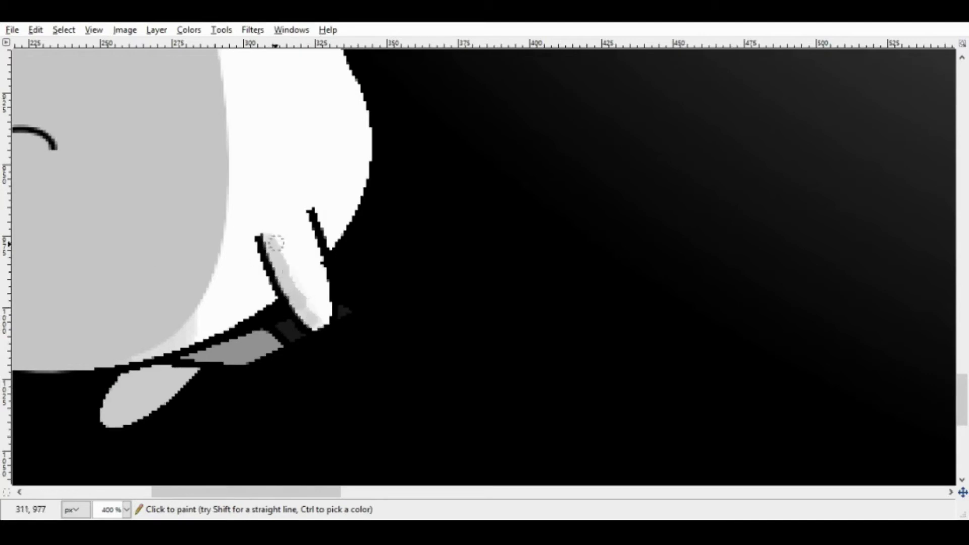
# Paint lighter grey tones on the small grey shape below the green mushroom's arm.
pyautogui.scroll(-4, 323, 327)
pyautogui.scroll(5, 277, 279)
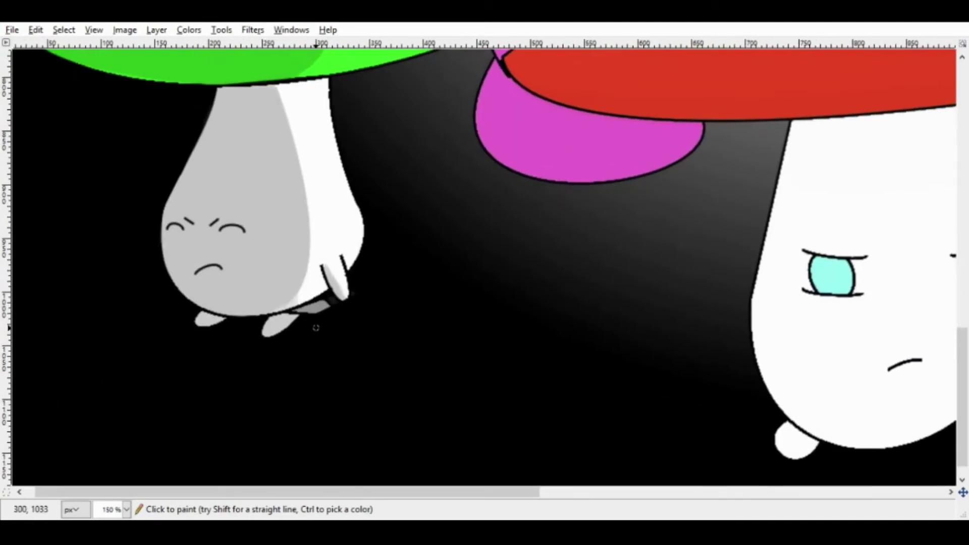
pyautogui.moveTo(314, 269); pyautogui.dragTo(344, 254)
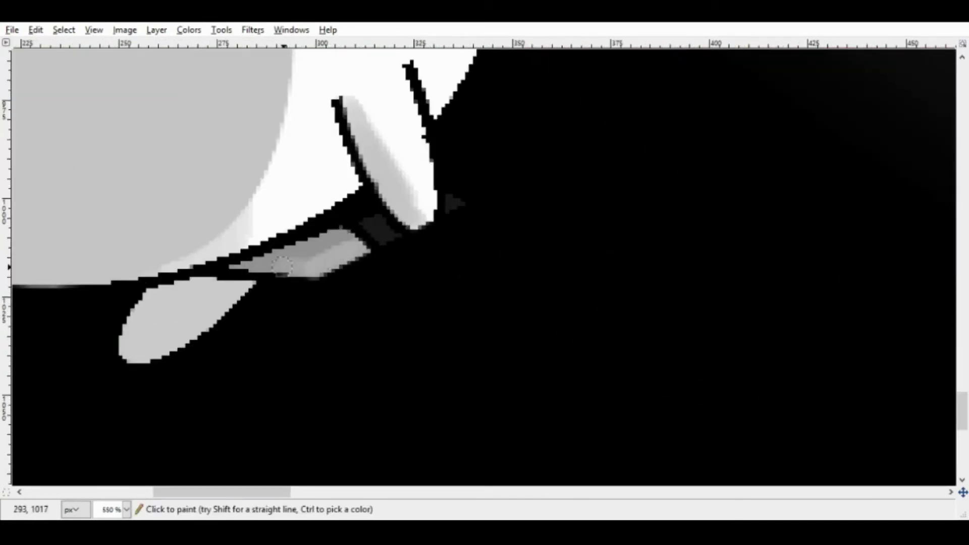
pyautogui.moveTo(282, 265); pyautogui.dragTo(305, 269)
# Outline the middle mushroom's body slightly inside its edge with a path, select the area and fill it with grey.
pyautogui.press('1')
pyautogui.hscroll(3, 596, 238)
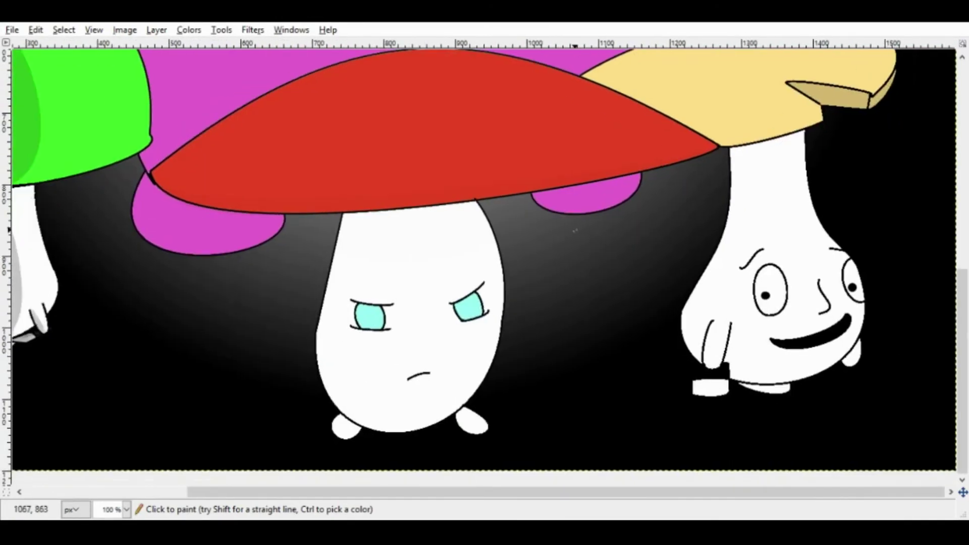
pyautogui.click(352, 214)
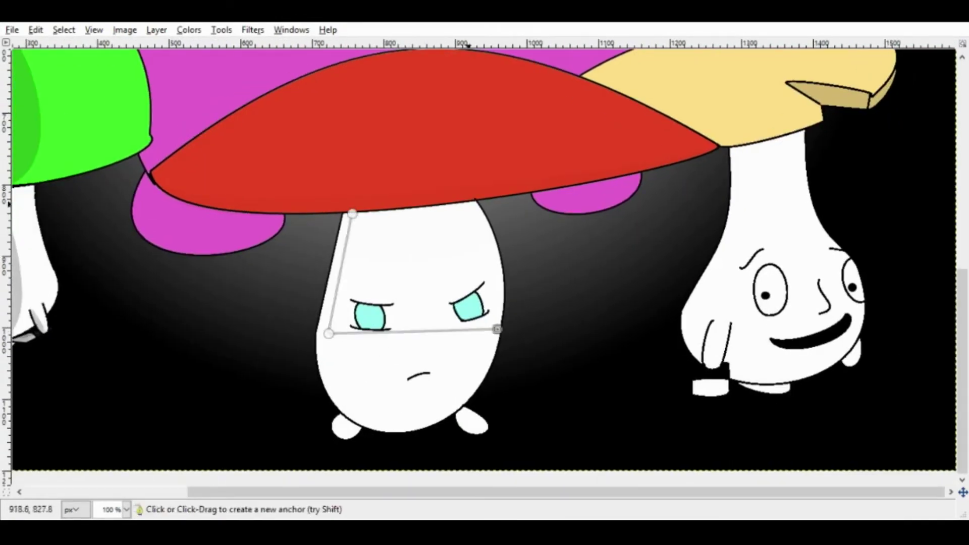
pyautogui.click(469, 206)
pyautogui.moveTo(412, 331); pyautogui.dragTo(404, 424)
pyautogui.moveTo(497, 329); pyautogui.dragTo(513, 328)
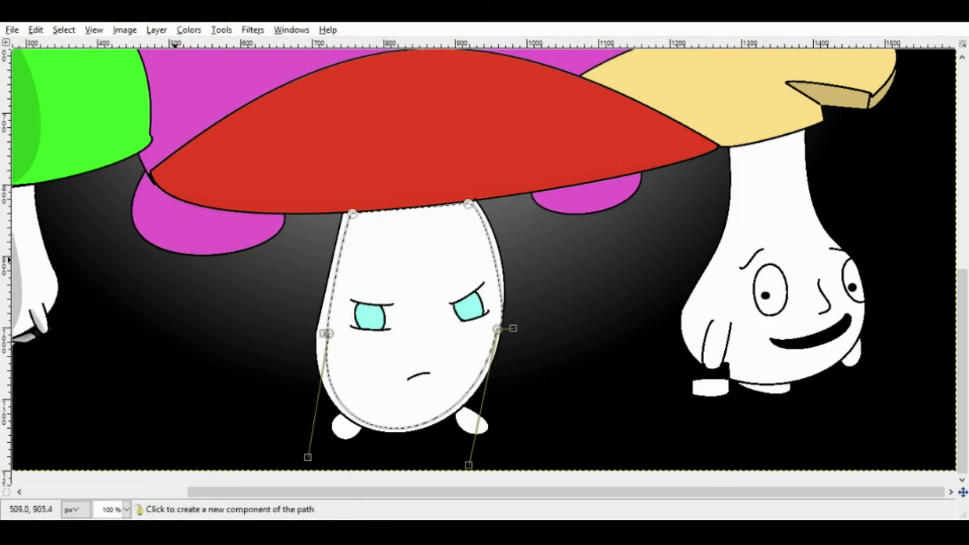
pyautogui.press('Return')
pyautogui.hotkey('ctrl', ',')
# Erase the grey shading covering the middle mushroom's turquoise eyes.
pyautogui.scroll(-1, 545, 313)
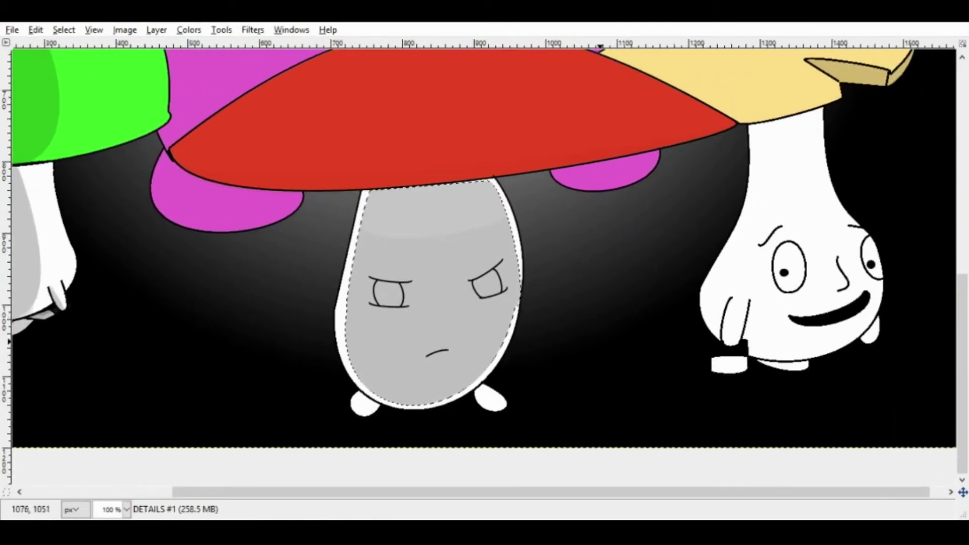
pyautogui.scroll(1, 605, 350)
pyautogui.hotkey('shift', 'e')
pyautogui.moveTo(381, 296); pyautogui.dragTo(398, 292)
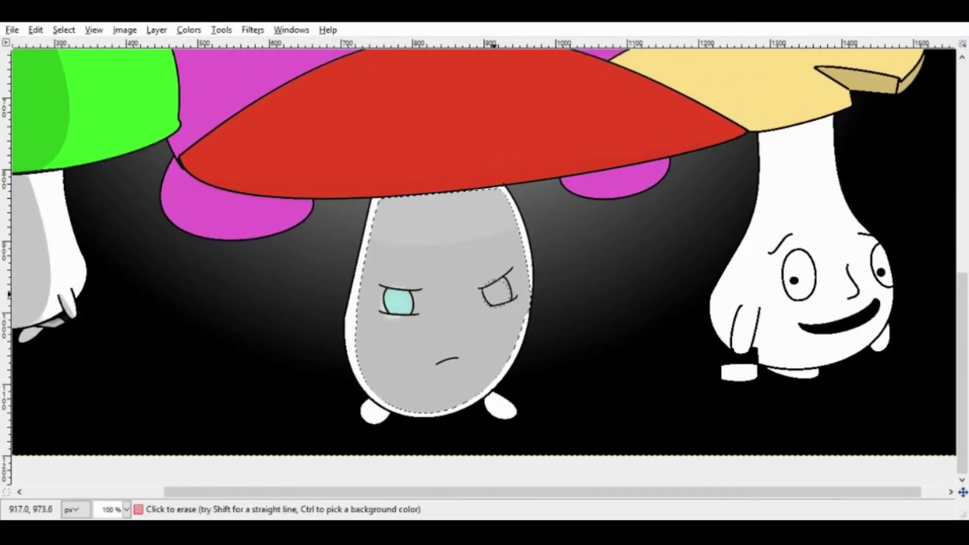
# Clear the selection and smudge the edges of the grey shading on the middle mushroom's body.
pyautogui.hotkey('ctrl', 'shift', 'a')
pyautogui.scroll(2, 316, 274)
pyautogui.hscroll(2, 316, 275)
pyautogui.press('s')
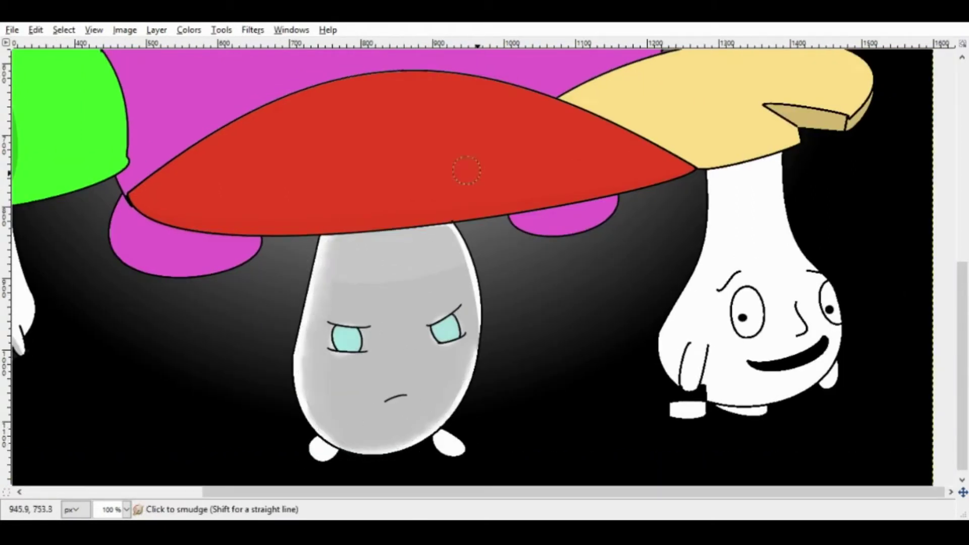
pyautogui.scroll(-2, 446, 353)
pyautogui.hscroll(1, 479, 284)
pyautogui.scroll(3, 335, 346)
# Try to select the middle mushroom's white feet by color and fill them with grey shading.
pyautogui.press('p')
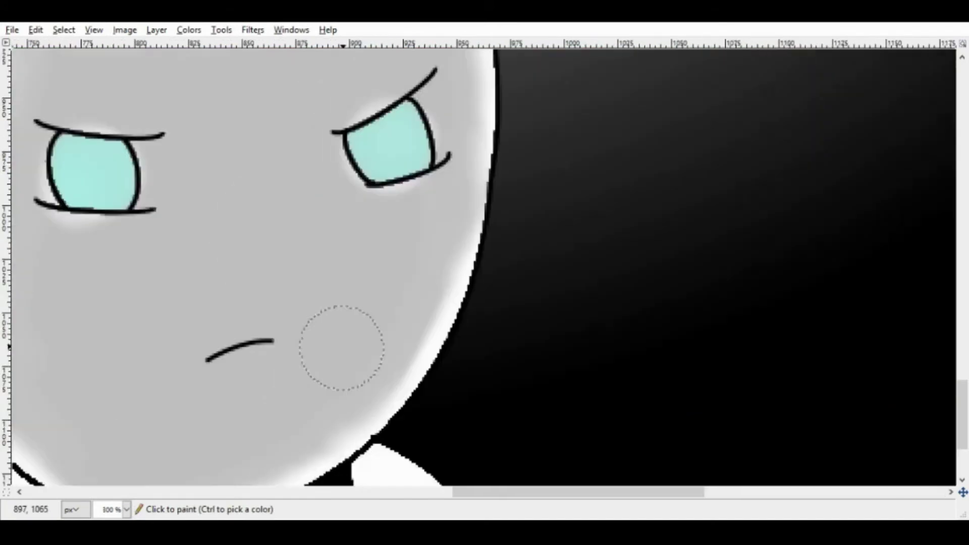
pyautogui.scroll(-2, 227, 339)
pyautogui.hscroll(-3, 227, 339)
pyautogui.hotkey('shift', 'o')
pyautogui.click(229, 340)
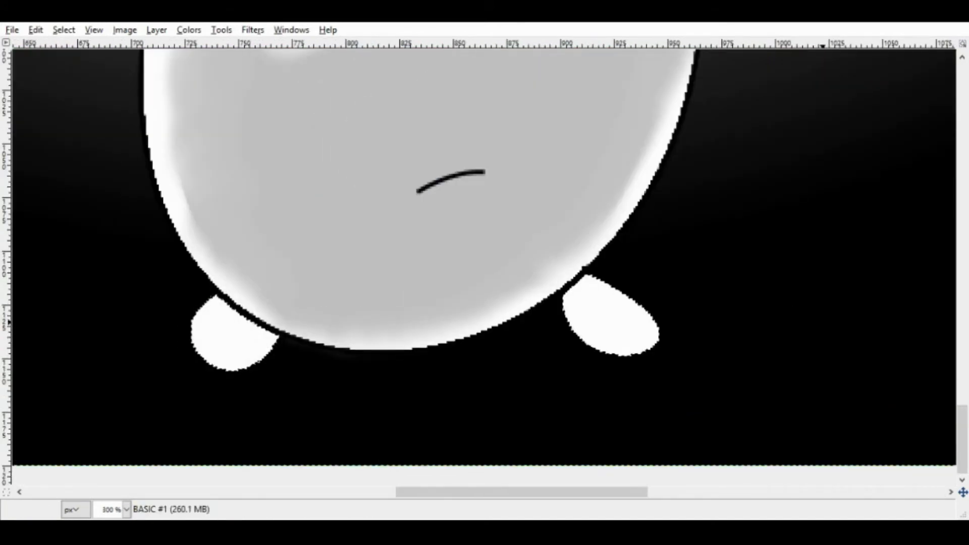
pyautogui.hotkey('ctrl', ',')
pyautogui.press('-')
pyautogui.press('-')
pyautogui.press('-')
pyautogui.press('-')
pyautogui.hotkey('ctrl', 'z')
pyautogui.scroll(-1, 502, 319)
pyautogui.scroll(1, 484, 333)
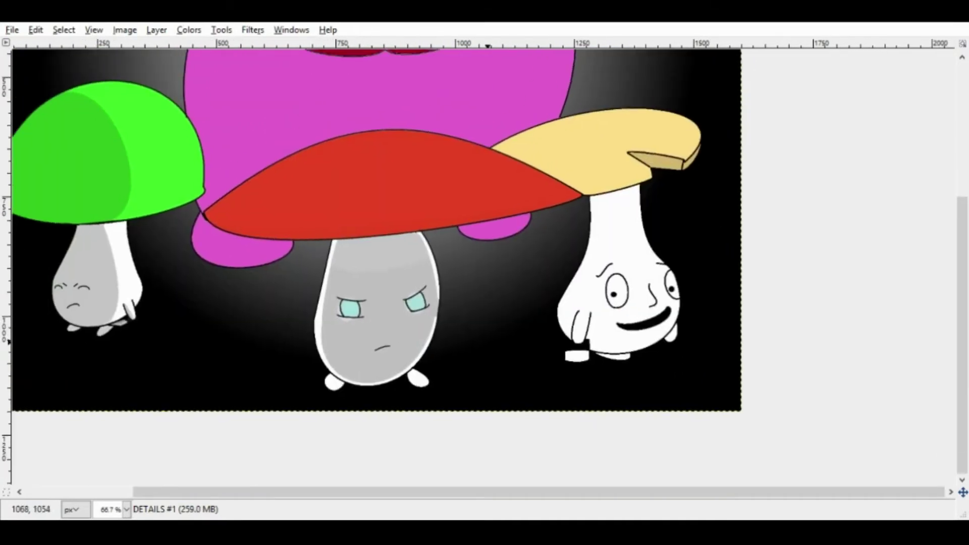
# Outline the lower right part of the yellow cap with a curved path, select it and fill it with darker tan.
pyautogui.scroll(2, 488, 341)
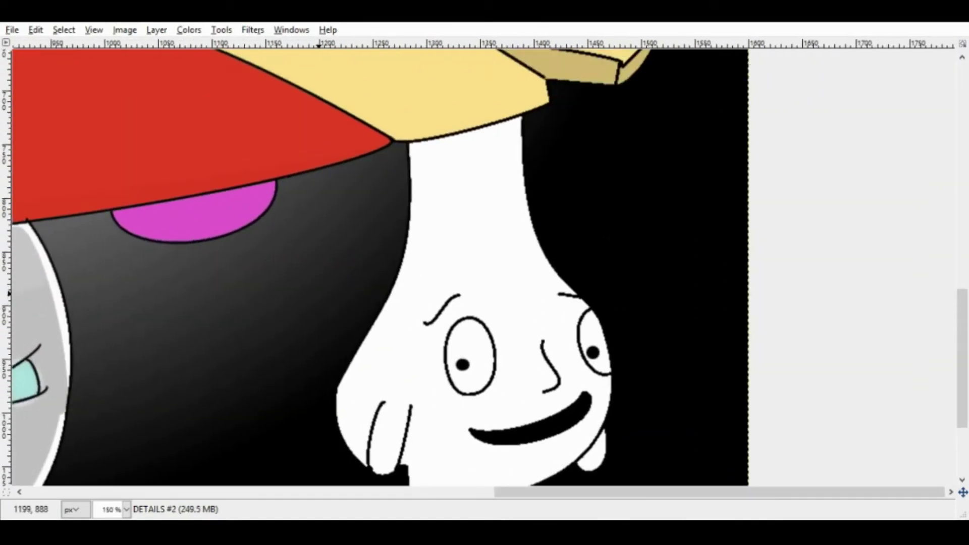
pyautogui.scroll(-2, 319, 293)
pyautogui.scroll(2, 428, 317)
pyautogui.click(385, 336)
pyautogui.click(535, 197)
pyautogui.moveTo(535, 197); pyautogui.dragTo(651, 249)
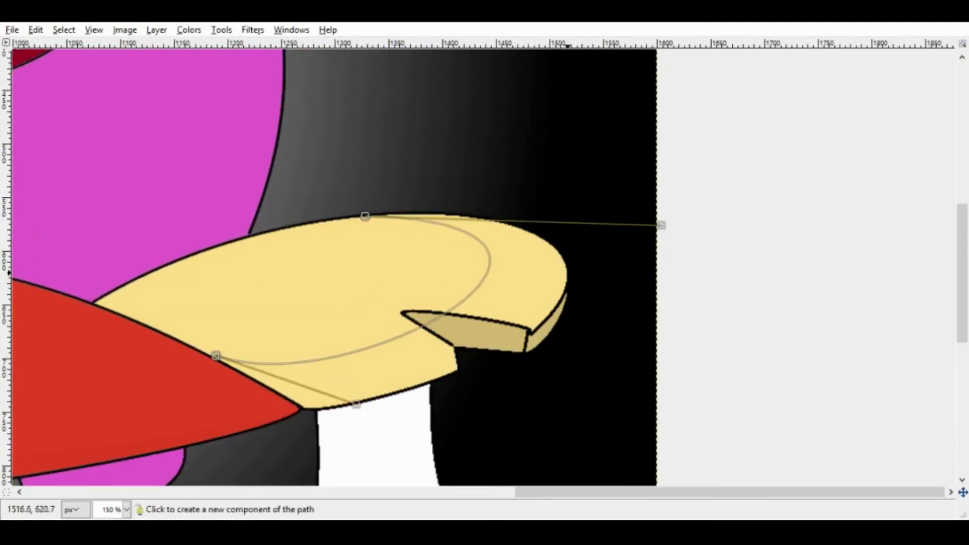
pyautogui.hotkey('ctrl', 'z')
pyautogui.moveTo(567, 280); pyautogui.dragTo(600, 204)
pyautogui.click(391, 215)
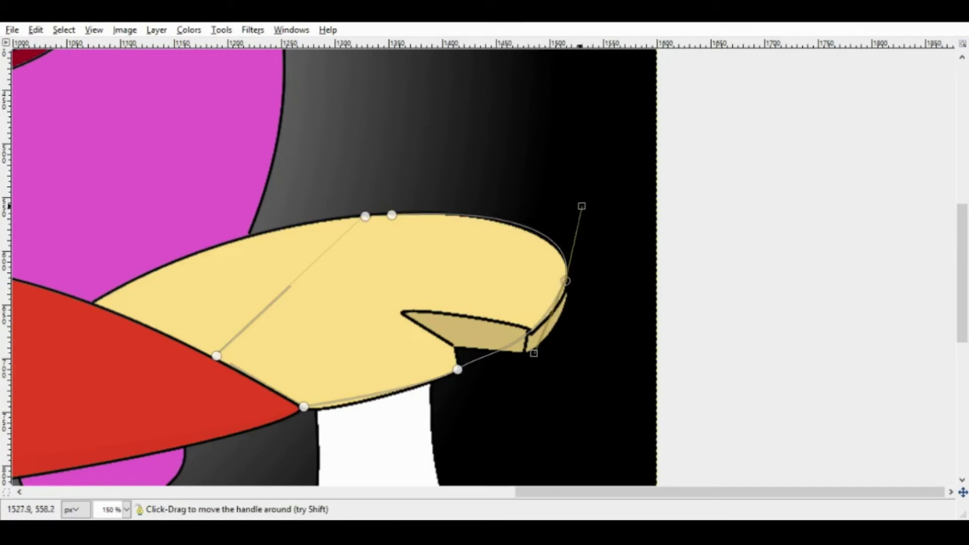
pyautogui.moveTo(302, 264); pyautogui.dragTo(409, 296)
pyautogui.hotkey('shift', 'v')
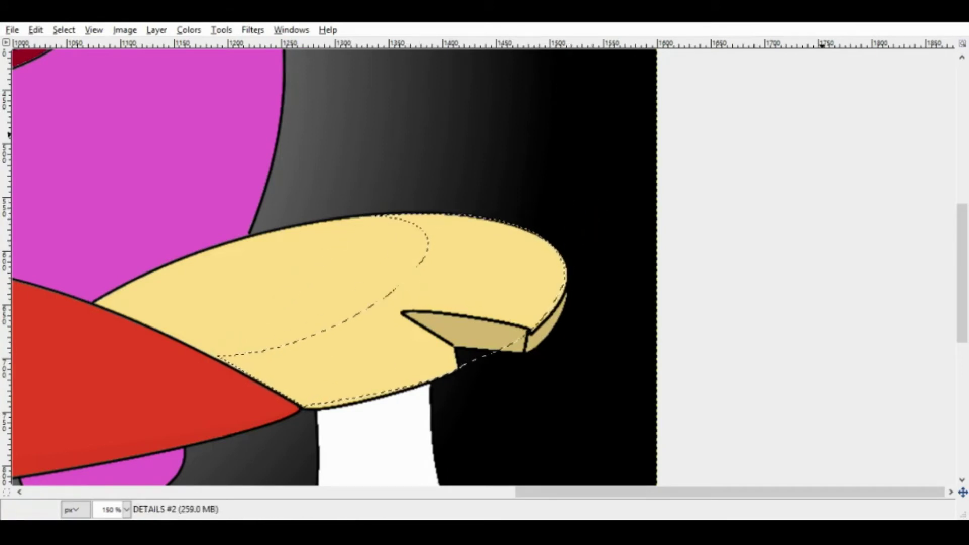
pyautogui.hotkey('ctrl', ',')
# Outline the black gap under the notch in the yellow cap with a freehand polygon selection and delete the tan shading inside it.
pyautogui.press('f')
pyautogui.click(528, 331)
pyautogui.click(495, 351)
pyautogui.click(459, 368)
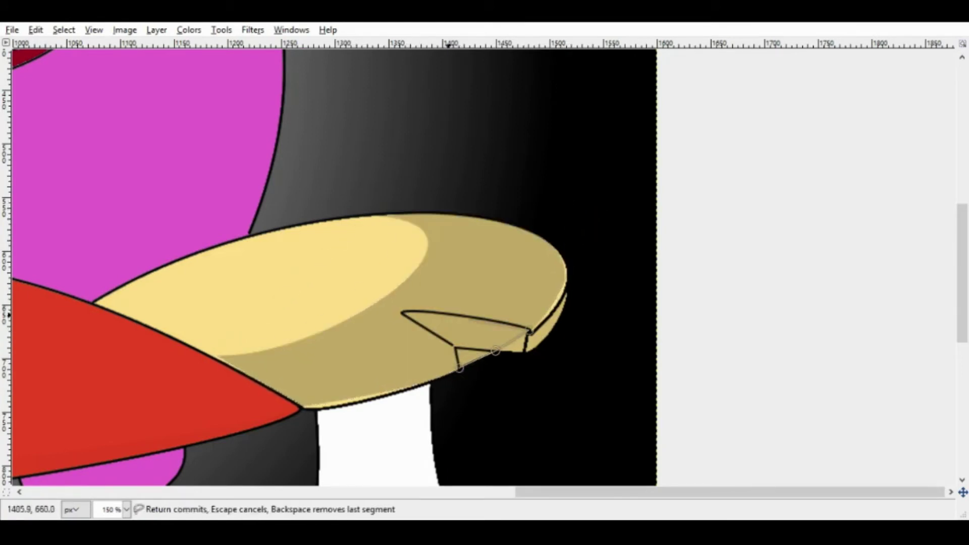
pyautogui.click(402, 312)
pyautogui.press('Return')
pyautogui.press('Delete')
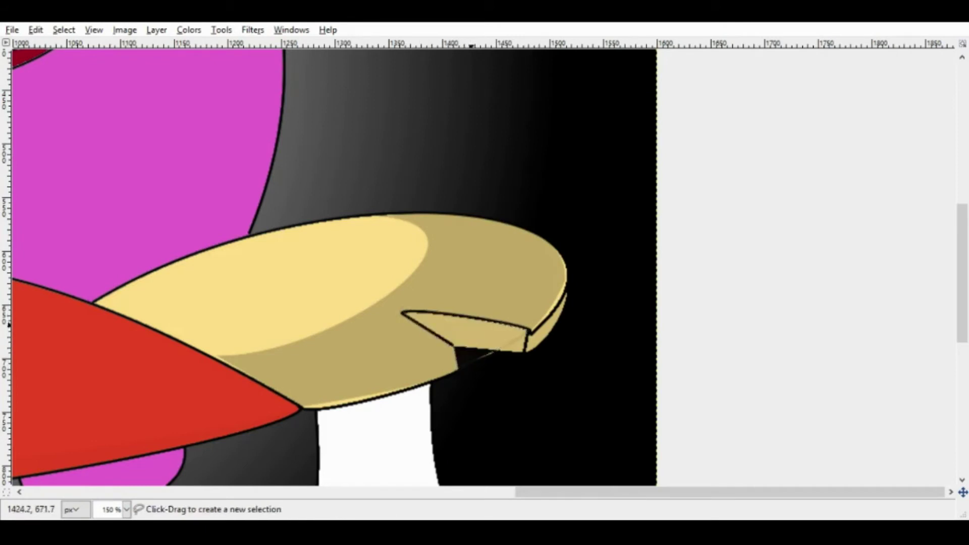
# Fill the pale strip along the yellow cap's lower edge with the darker tan sampled from its shading and erase the spill.
pyautogui.scroll(-5, 460, 182)
pyautogui.hscroll(-2, 460, 182)
pyautogui.press('s')
pyautogui.moveTo(460, 181)
pyautogui.mouseDown()
pyautogui.moveTo(423, 202)
pyautogui.moveTo(389, 191)
pyautogui.mouseUp()
pyautogui.press('p')
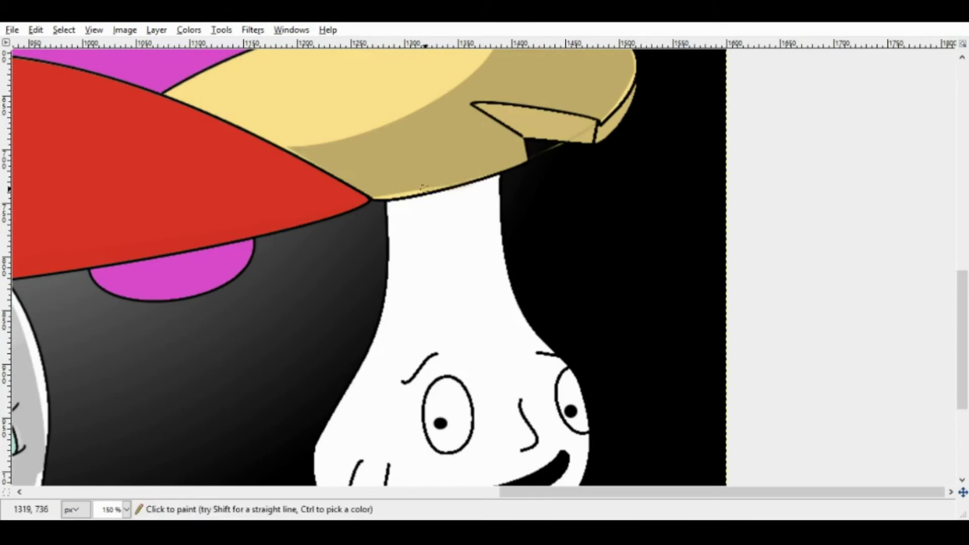
pyautogui.keyDown('ctrl'); pyautogui.click(410, 190); pyautogui.keyUp('ctrl')
pyautogui.scroll(3, 427, 185)
pyautogui.hscroll(5, 427, 186)
pyautogui.hotkey('shift', 'e')
pyautogui.scroll(-5, 387, 239)
pyautogui.hscroll(-3, 388, 239)
pyautogui.press('b')
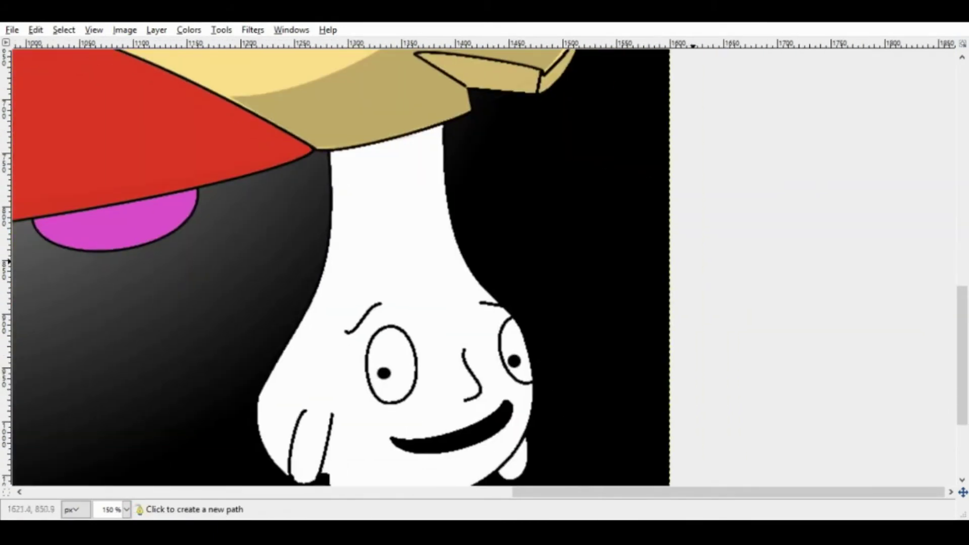
pyautogui.scroll(-1, 810, 243)
pyautogui.click(351, 117)
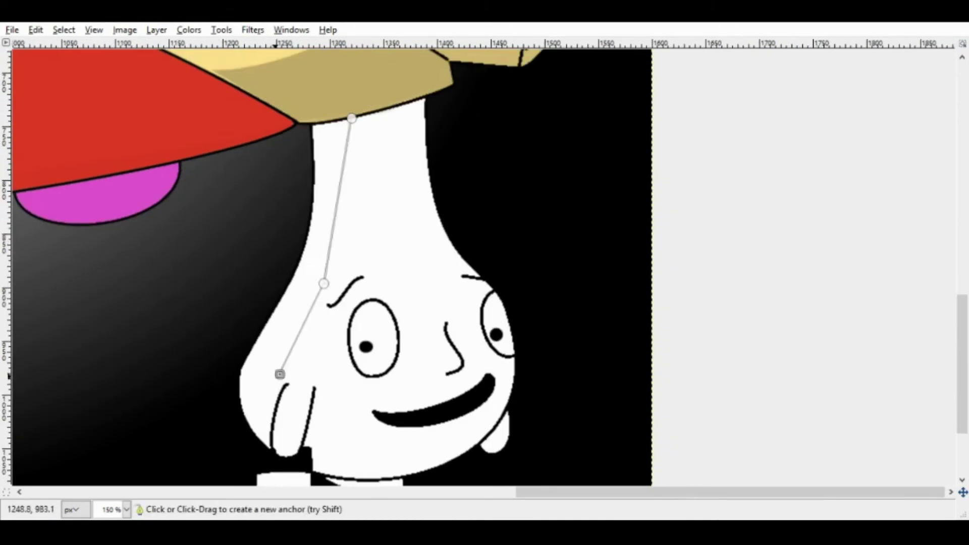
pyautogui.scroll(-3, 275, 376)
pyautogui.hscroll(2, 275, 376)
pyautogui.scroll(2, 227, 356)
pyautogui.hscroll(1, 227, 357)
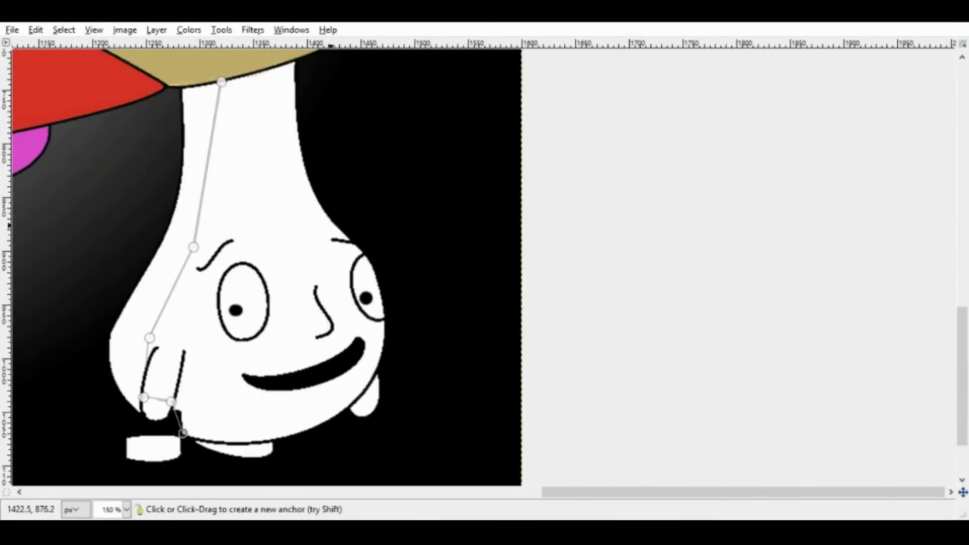
pyautogui.click(332, 207)
pyautogui.scroll(1, 332, 208)
pyautogui.moveTo(286, 87); pyautogui.dragTo(280, 107)
pyautogui.moveTo(265, 333); pyautogui.dragTo(354, 404)
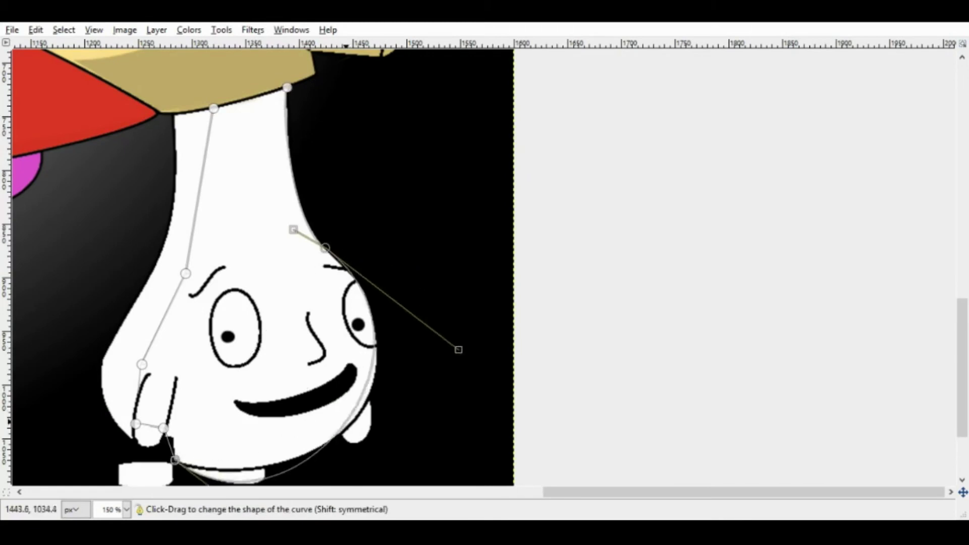
pyautogui.scroll(-3, 353, 403)
pyautogui.moveTo(353, 283); pyautogui.dragTo(348, 272)
pyautogui.scroll(2, 215, 165)
pyautogui.moveTo(214, 166); pyautogui.dragTo(226, 189)
pyautogui.press('Escape')
# Outline all but the left strip of the yellow-capped mushroom's stem and body with a curved path, fill it with light grey and deselect.
pyautogui.click(223, 84)
pyautogui.moveTo(207, 245); pyautogui.dragTo(191, 274)
pyautogui.click(153, 388)
pyautogui.click(226, 438)
pyautogui.moveTo(395, 347)
pyautogui.mouseDown()
pyautogui.moveTo(439, 244)
pyautogui.moveTo(424, 234)
pyautogui.mouseUp()
pyautogui.click(309, 64)
pyautogui.moveTo(309, 68); pyautogui.dragTo(299, 259)
pyautogui.press('Return')
pyautogui.hotkey('ctrl', ',')
pyautogui.hotkey('ctrl', 'z')
pyautogui.hotkey('ctrl', '.')
pyautogui.hotkey('ctrl', 'shift', 'a')
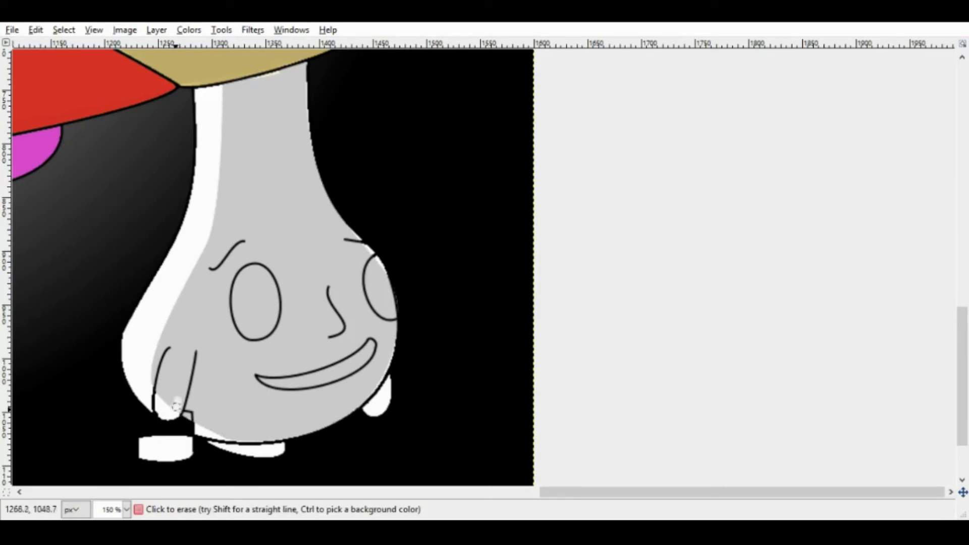
# Remove the grey shading from the yellow-capped mushroom's near arm, both eyes and mouth.
pyautogui.moveTo(170, 394); pyautogui.dragTo(159, 361)
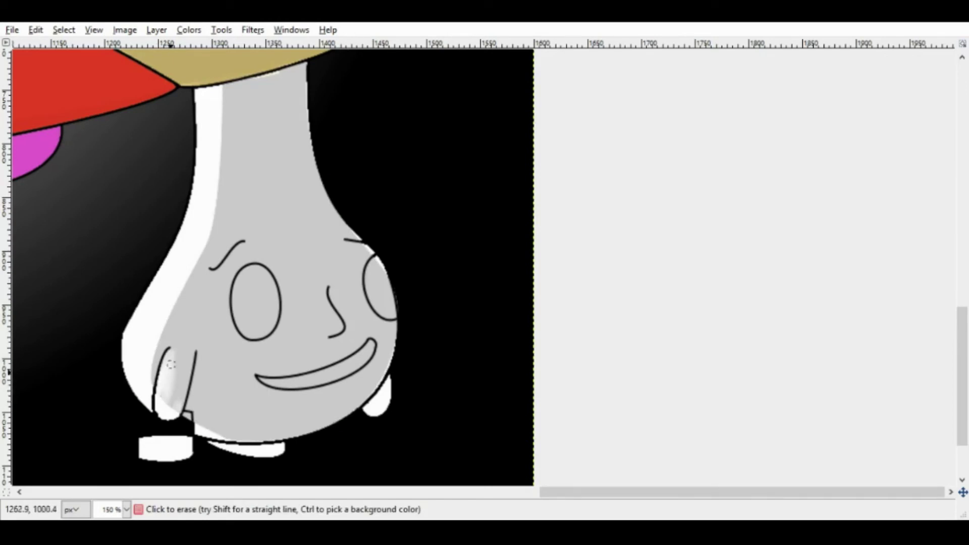
pyautogui.scroll(-5, 171, 364)
pyautogui.hscroll(1, 172, 364)
pyautogui.scroll(5, 171, 365)
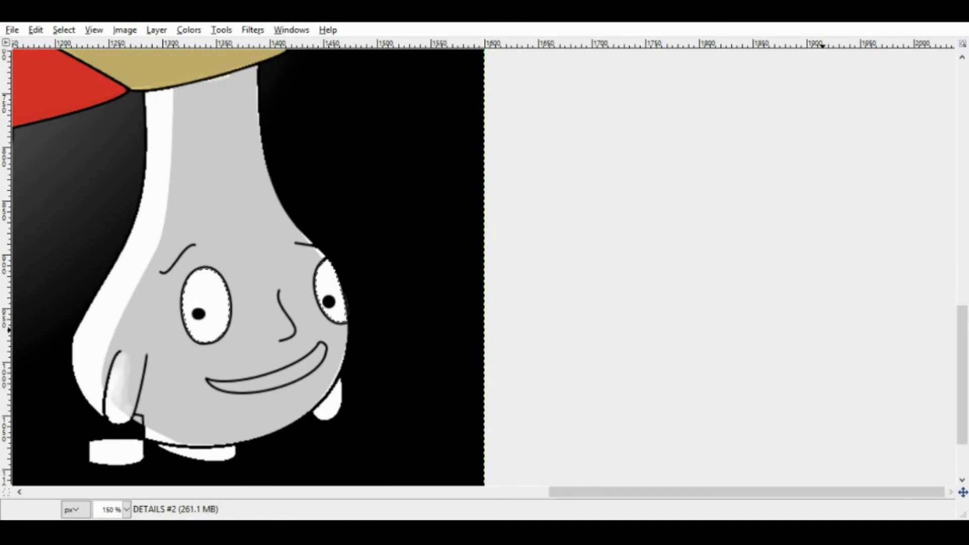
pyautogui.scroll(-2, 272, 268)
pyautogui.hscroll(-1, 272, 268)
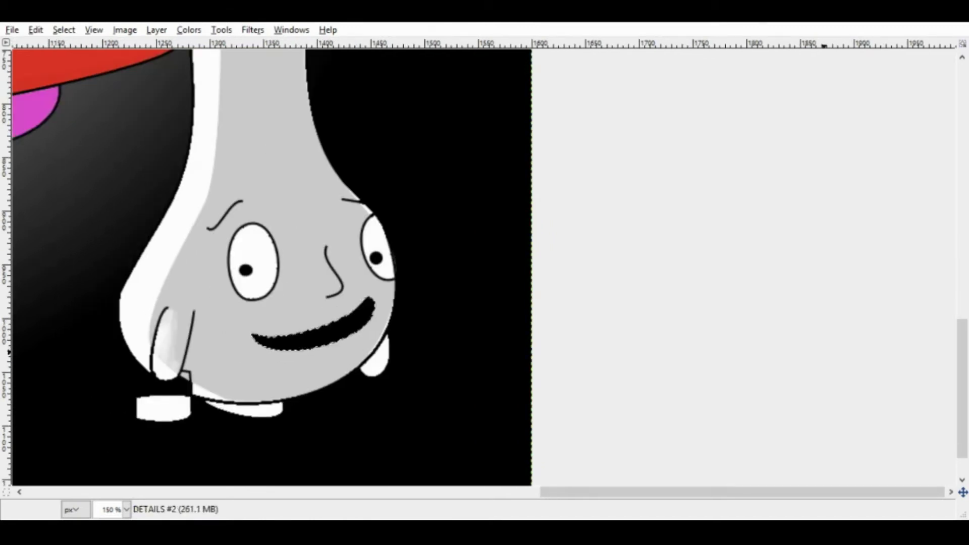
# Outline the red cap just inside its upper edge with a curved path, select it and fill it with darker red.
pyautogui.scroll(5, 272, 268)
pyautogui.scroll(-6, 272, 268)
pyautogui.scroll(-3, 272, 268)
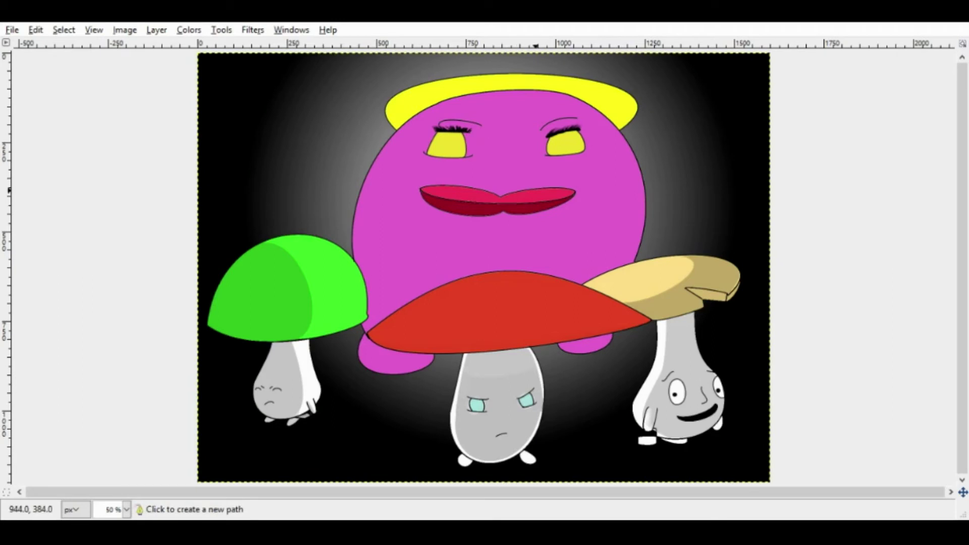
pyautogui.click(643, 318)
pyautogui.moveTo(580, 323); pyautogui.dragTo(605, 289)
pyautogui.moveTo(507, 327); pyautogui.dragTo(502, 349)
pyautogui.press('Return')
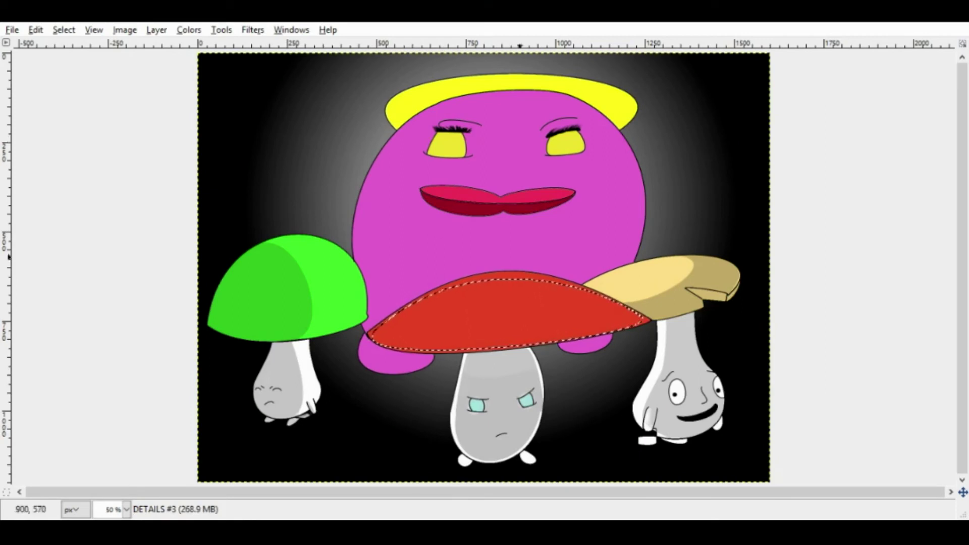
pyautogui.click(485, 315)
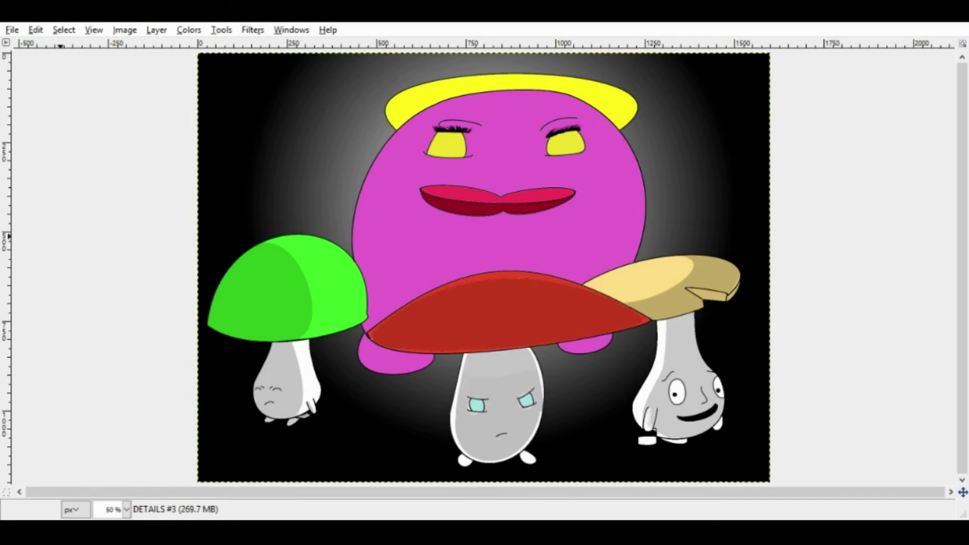
pyautogui.click(447, 108)
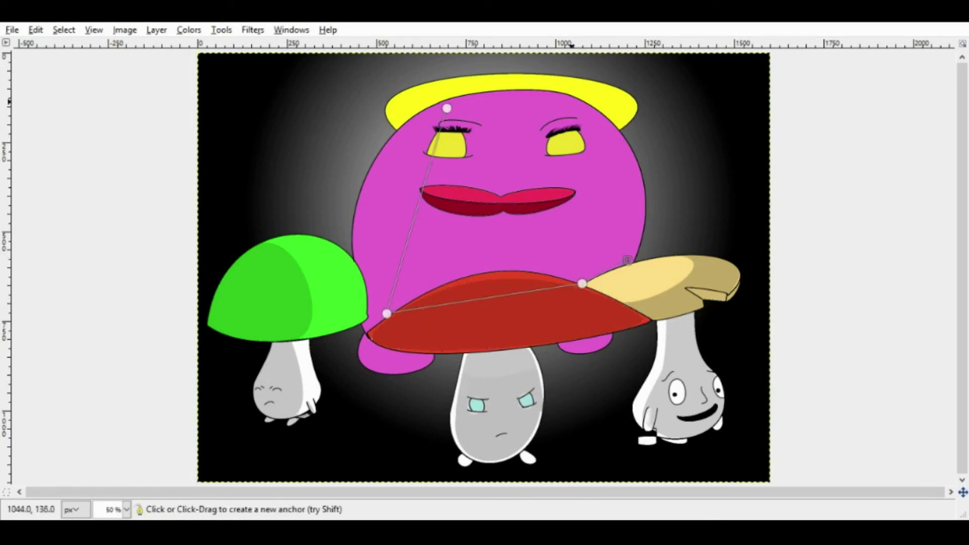
pyautogui.click(628, 260)
pyautogui.click(571, 101)
pyautogui.moveTo(598, 172); pyautogui.dragTo(640, 109)
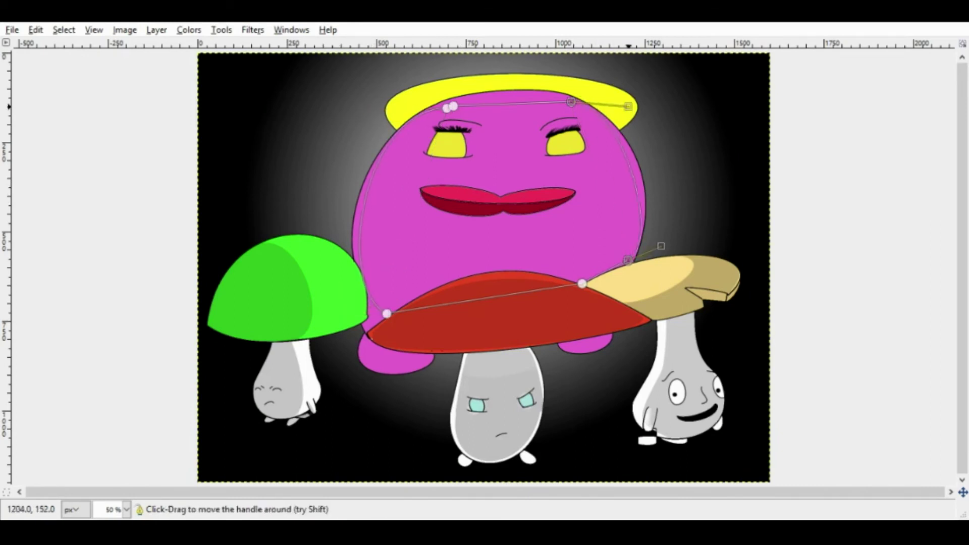
pyautogui.moveTo(424, 306); pyautogui.dragTo(385, 286)
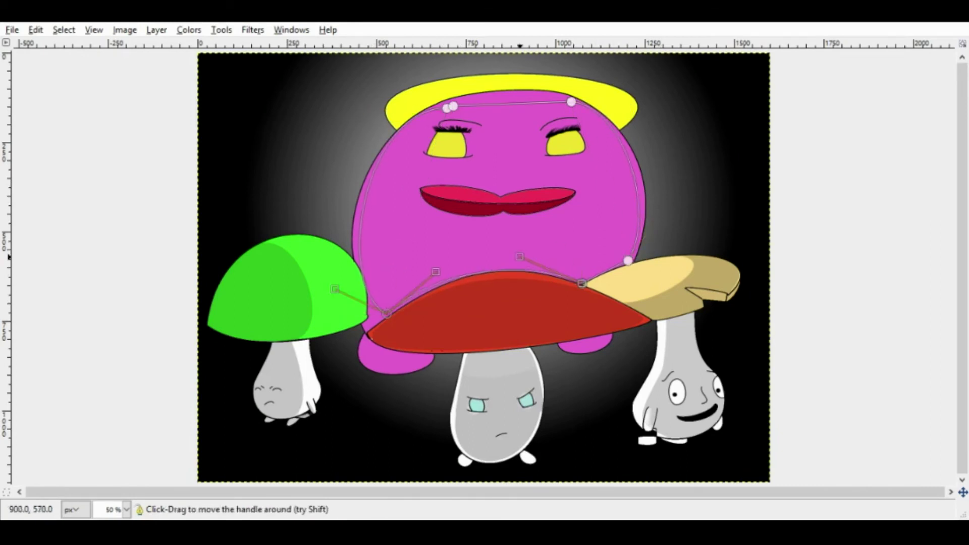
pyautogui.hotkey('shift', 'b')
# Outline the large pink mushroom's body with a curved path leaving thin side strips, fill it with darker magenta and deselect.
pyautogui.click(413, 122)
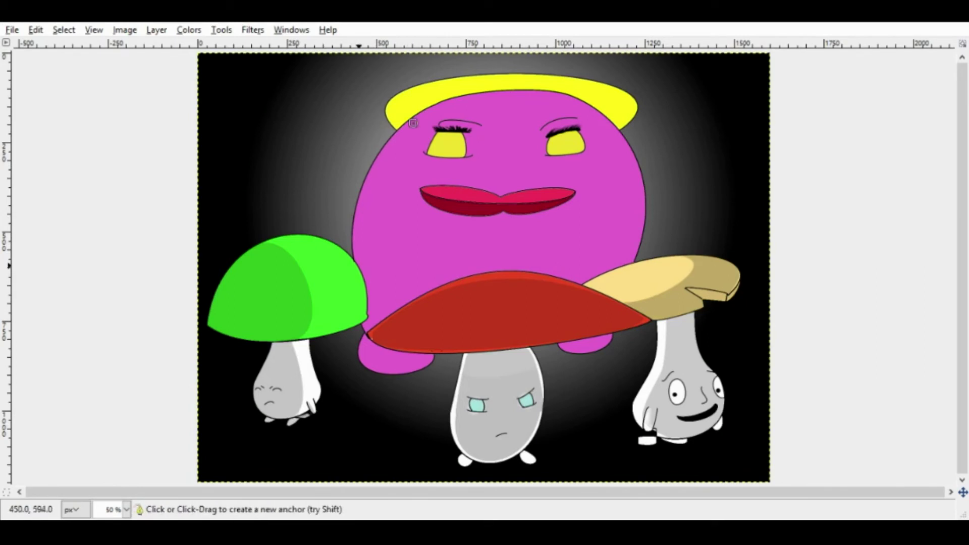
pyautogui.click(424, 119)
pyautogui.moveTo(375, 192); pyautogui.dragTo(353, 246)
pyautogui.moveTo(365, 295); pyautogui.dragTo(369, 288)
pyautogui.moveTo(485, 304)
pyautogui.mouseDown()
pyautogui.moveTo(485, 276)
pyautogui.moveTo(631, 255)
pyautogui.mouseUp()
pyautogui.moveTo(535, 117); pyautogui.dragTo(541, 102)
pyautogui.moveTo(598, 120); pyautogui.dragTo(625, 103)
pyautogui.press('Return')
pyautogui.hotkey('ctrl', ',')
pyautogui.hotkey('ctrl', 'z')
pyautogui.hotkey('ctrl', '.')
pyautogui.hotkey('ctrl', 'shift', 'a')
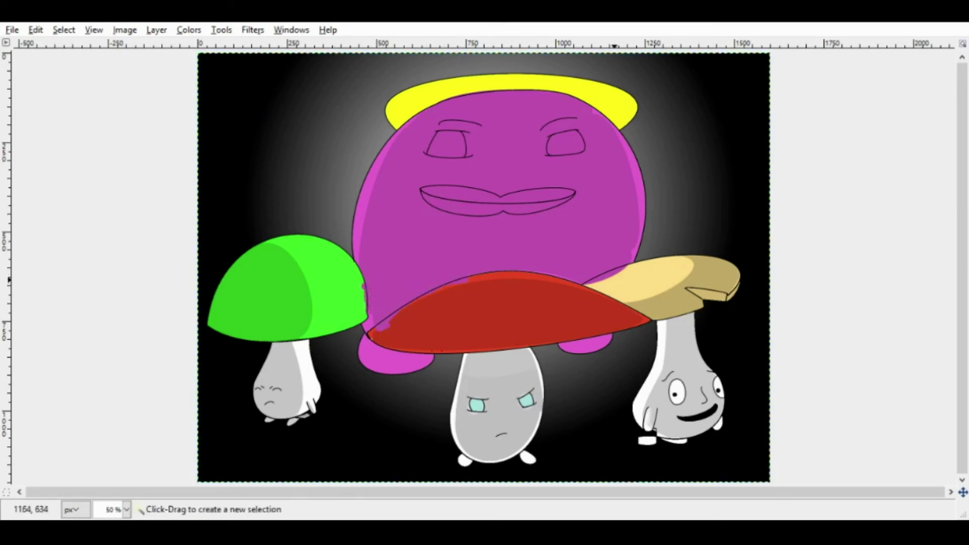
# Clear the magenta shading from the pink mushroom's eyes and lips and the overlapping caps, and shade its feet darker magenta.
pyautogui.keyDown('shift'); pyautogui.click(616, 280); pyautogui.keyUp('shift')
pyautogui.keyDown('shift'); pyautogui.click(473, 192); pyautogui.keyUp('shift')
pyautogui.keyDown('shift'); pyautogui.click(447, 146); pyautogui.keyUp('shift')
pyautogui.keyDown('shift'); pyautogui.click(566, 144); pyautogui.keyUp('shift')
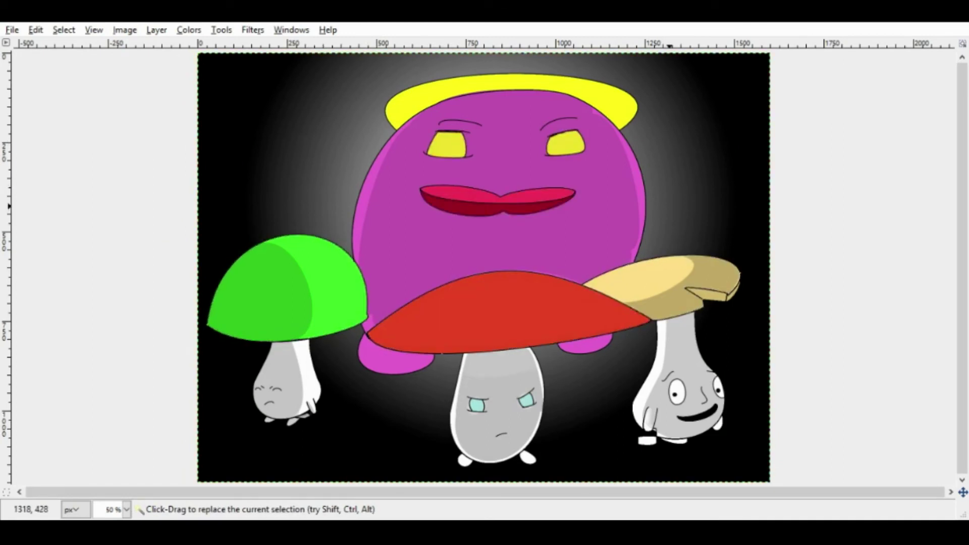
pyautogui.click(381, 356)
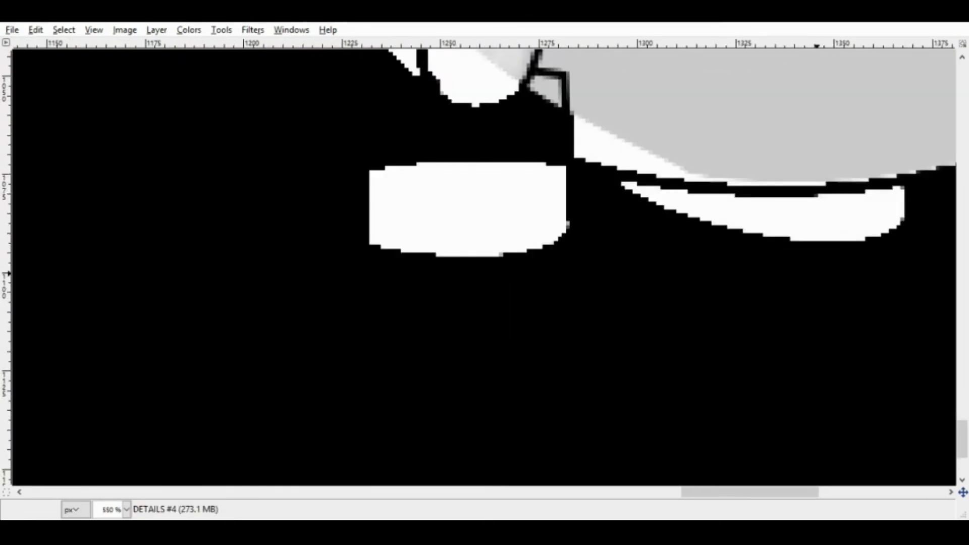
# Paint speckled grey shading over the yellow-capped mushroom's detached white foot.
pyautogui.moveTo(393, 180); pyautogui.dragTo(527, 179)
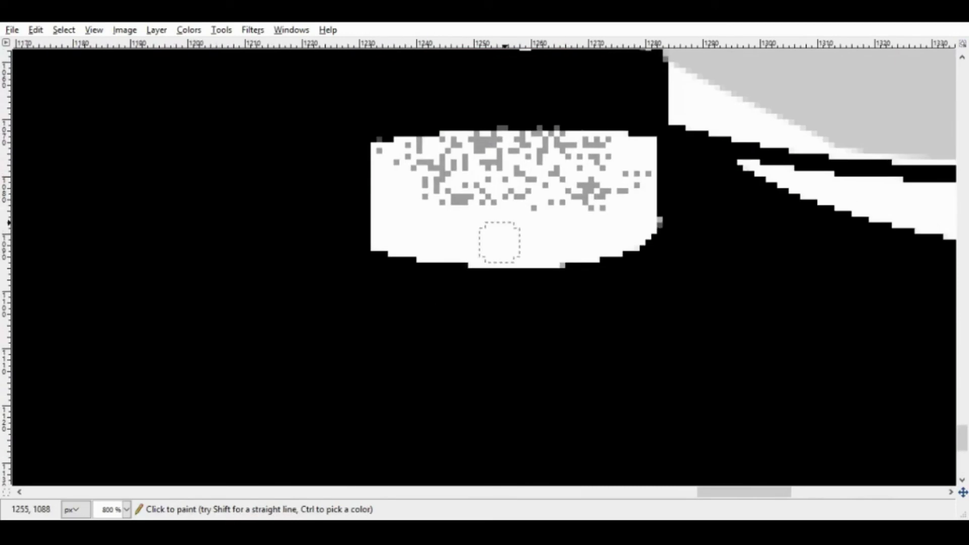
pyautogui.moveTo(498, 238)
pyautogui.mouseDown()
pyautogui.moveTo(576, 139)
pyautogui.moveTo(404, 157)
pyautogui.moveTo(506, 164)
pyautogui.mouseUp()
pyautogui.scroll(-2, 506, 164)
pyautogui.hscroll(-2, 506, 164)
pyautogui.moveTo(411, 183)
pyautogui.mouseDown()
pyautogui.moveTo(388, 363)
pyautogui.moveTo(403, 313)
pyautogui.mouseUp()
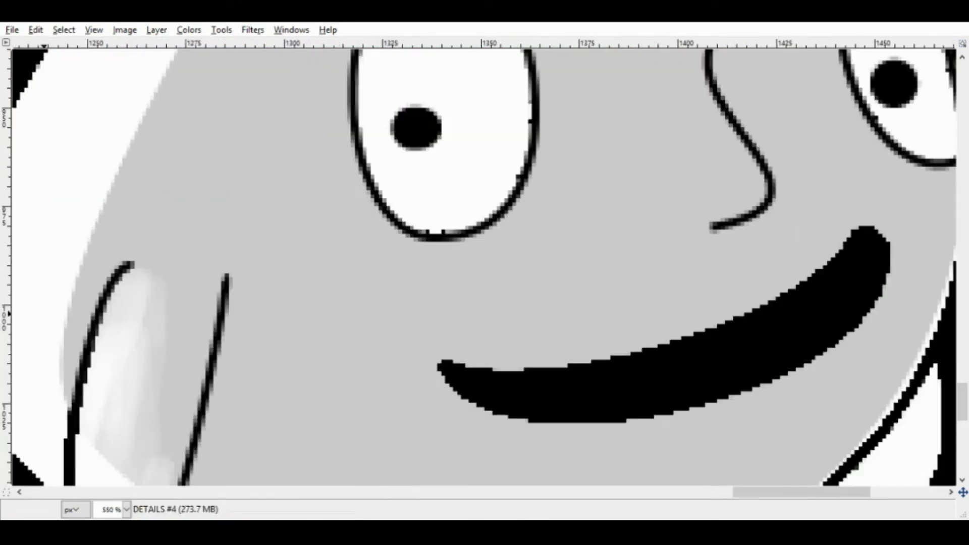
# Paint darker grey shadows beneath both eyes of the yellow-capped mushroom and tidy their edges with the eraser.
pyautogui.scroll(-1, 816, 292)
pyautogui.hscroll(-1, 816, 292)
pyautogui.moveTo(414, 224)
pyautogui.mouseDown()
pyautogui.moveTo(419, 270)
pyautogui.moveTo(525, 202)
pyautogui.moveTo(455, 283)
pyautogui.moveTo(532, 182)
pyautogui.moveTo(512, 221)
pyautogui.mouseUp()
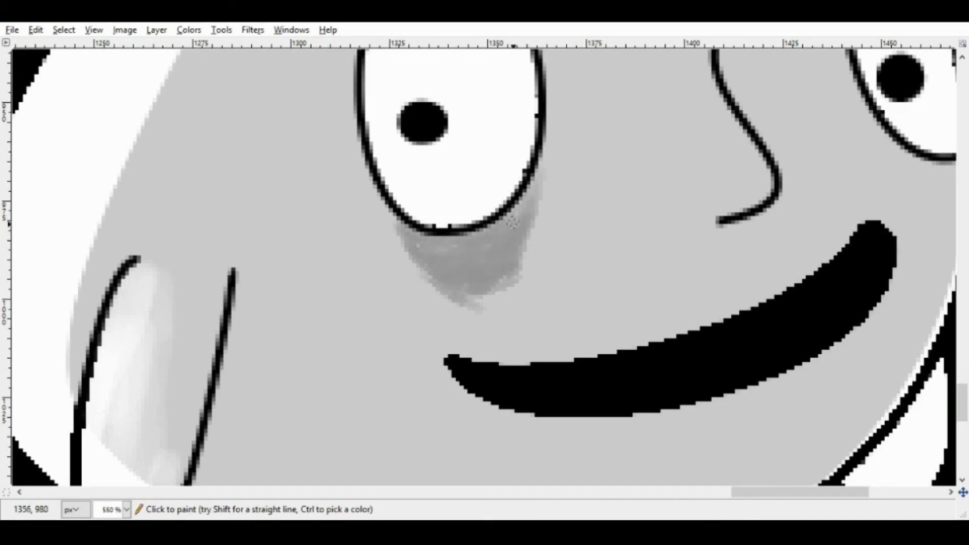
pyautogui.hotkey('shift', 'e')
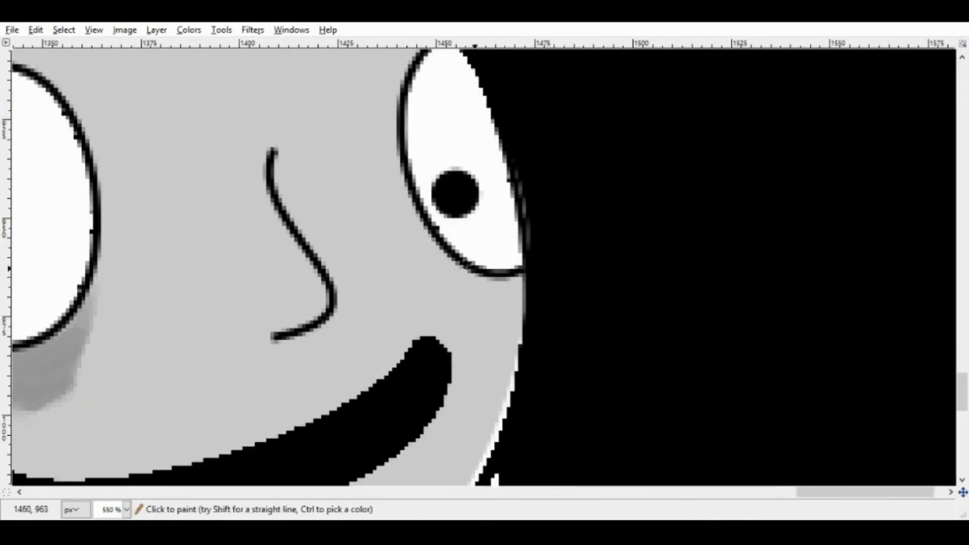
pyautogui.moveTo(469, 262)
pyautogui.mouseDown()
pyautogui.moveTo(504, 282)
pyautogui.moveTo(536, 274)
pyautogui.mouseUp()
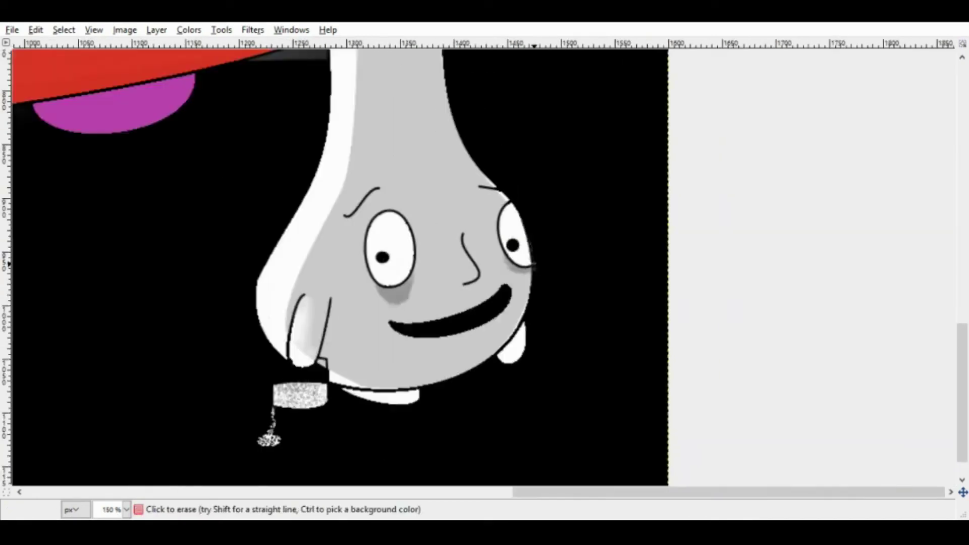
# Paint the middle mushroom's left foot grey and erase the shading that spills over its outline.
pyautogui.hscroll(-10, 485, 262)
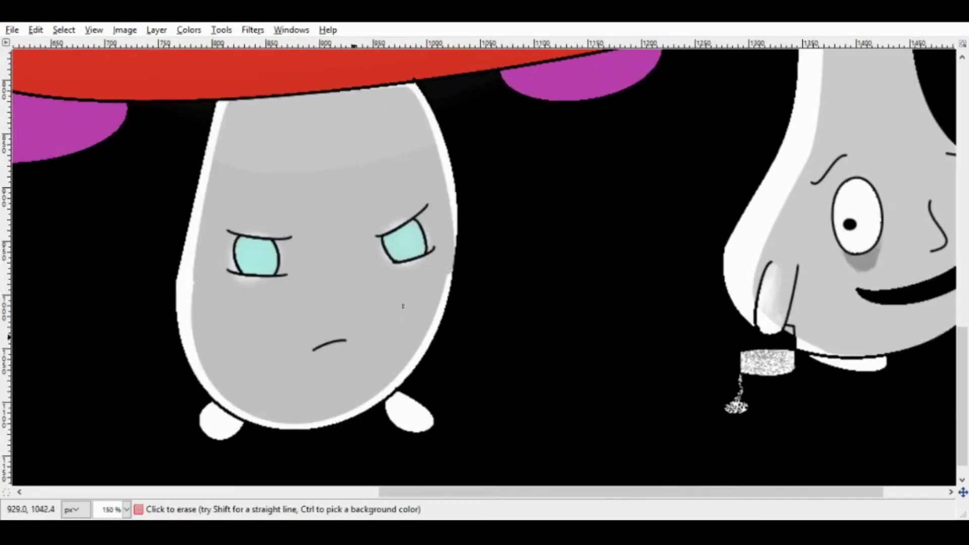
pyautogui.scroll(-2, 485, 262)
pyautogui.scroll(6, 346, 242)
pyautogui.moveTo(403, 86)
pyautogui.mouseDown()
pyautogui.moveTo(343, 212)
pyautogui.moveTo(605, 282)
pyautogui.moveTo(479, 202)
pyautogui.mouseUp()
pyautogui.hotkey('shift', 'e')
pyautogui.moveTo(618, 318); pyautogui.dragTo(649, 286)
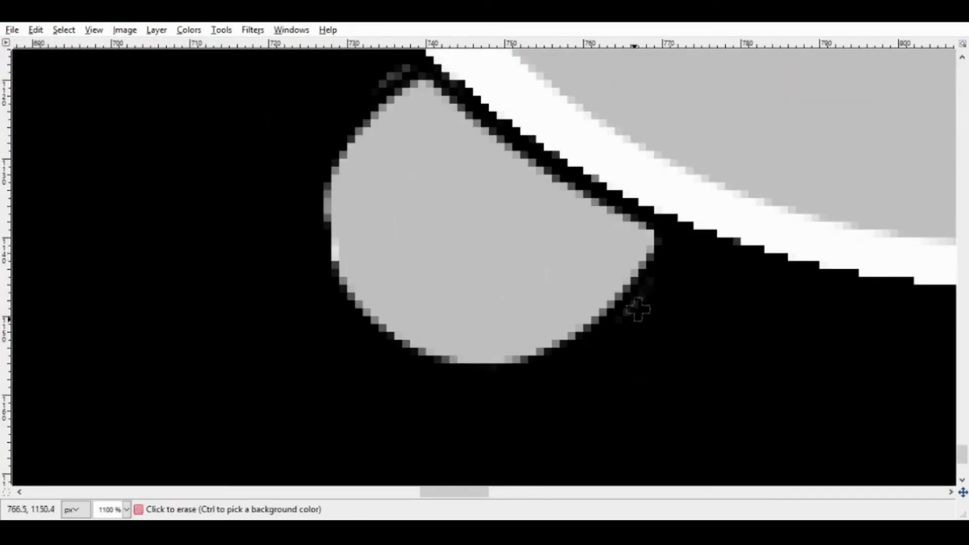
# Paint the middle mushroom's right foot grey and erase the excess around its edge.
pyautogui.hscroll(12, 484, 262)
pyautogui.scroll(1, 485, 263)
pyautogui.press('p')
pyautogui.moveTo(283, 151)
pyautogui.mouseDown()
pyautogui.moveTo(311, 314)
pyautogui.moveTo(580, 313)
pyautogui.moveTo(242, 131)
pyautogui.mouseUp()
pyautogui.moveTo(422, 314); pyautogui.dragTo(323, 191)
pyautogui.hotkey('shift', 'e')
pyautogui.moveTo(595, 308); pyautogui.dragTo(565, 379)
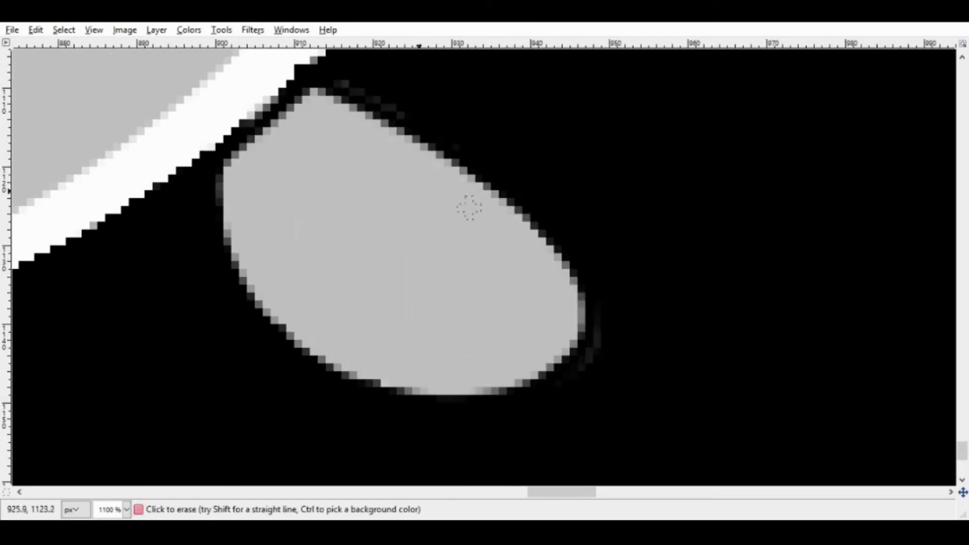
pyautogui.scroll(-10, 231, 97)
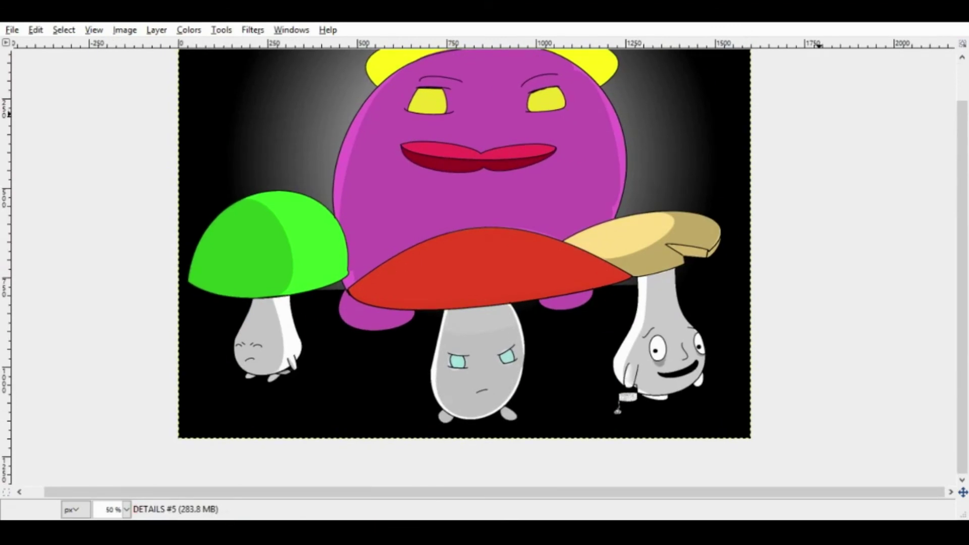
pyautogui.scroll(5, 454, 290)
pyautogui.scroll(-2, 455, 222)
pyautogui.press('r')
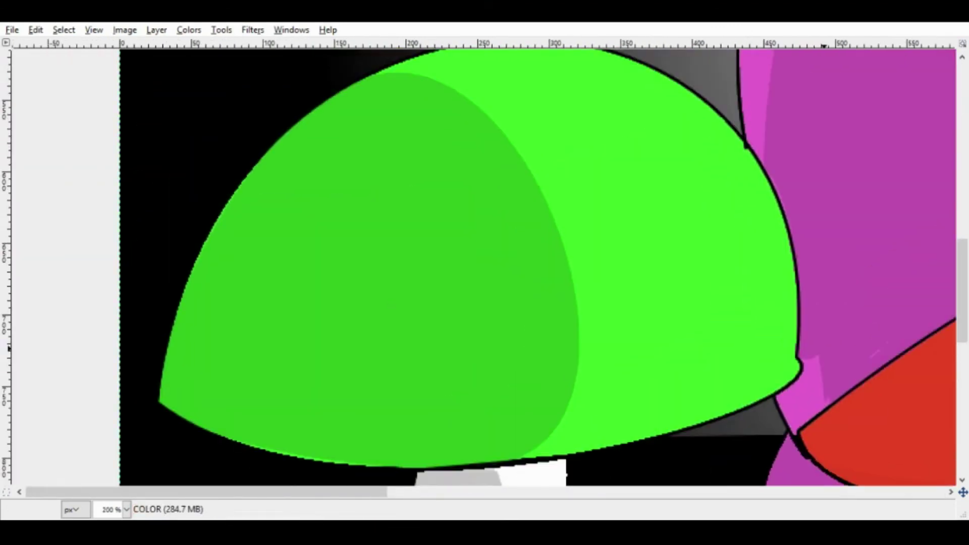